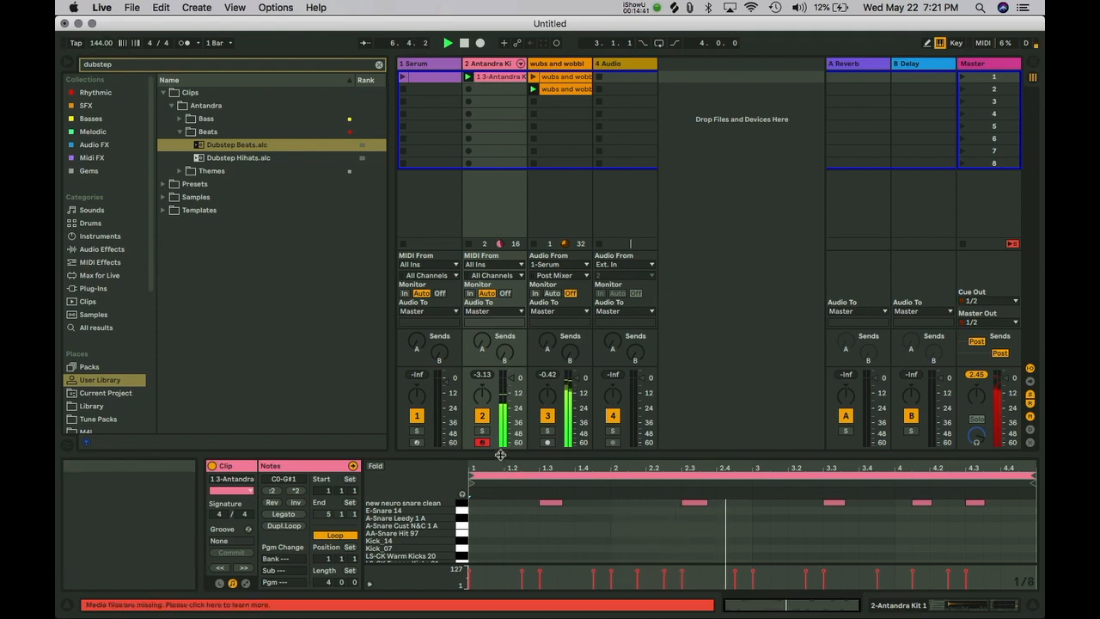
pyautogui.moveTo(499, 454); pyautogui.dragTo(484, 260)
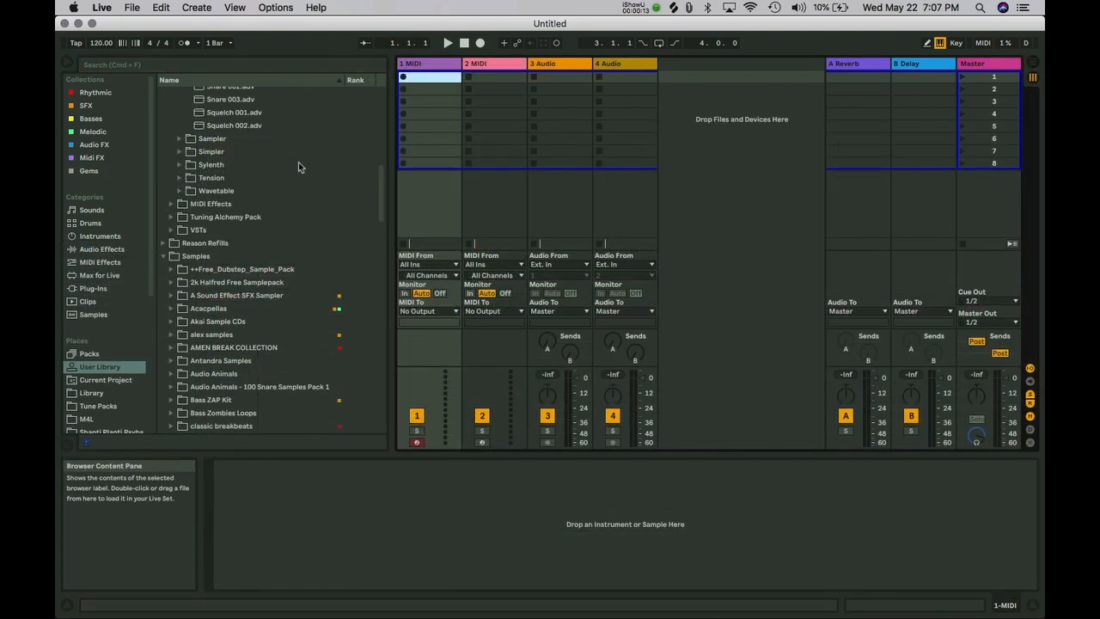
# Load the Serum plug-in from Xfer Records onto the first MIDI track and move its window clear of the browser.
pyautogui.click(101, 288)
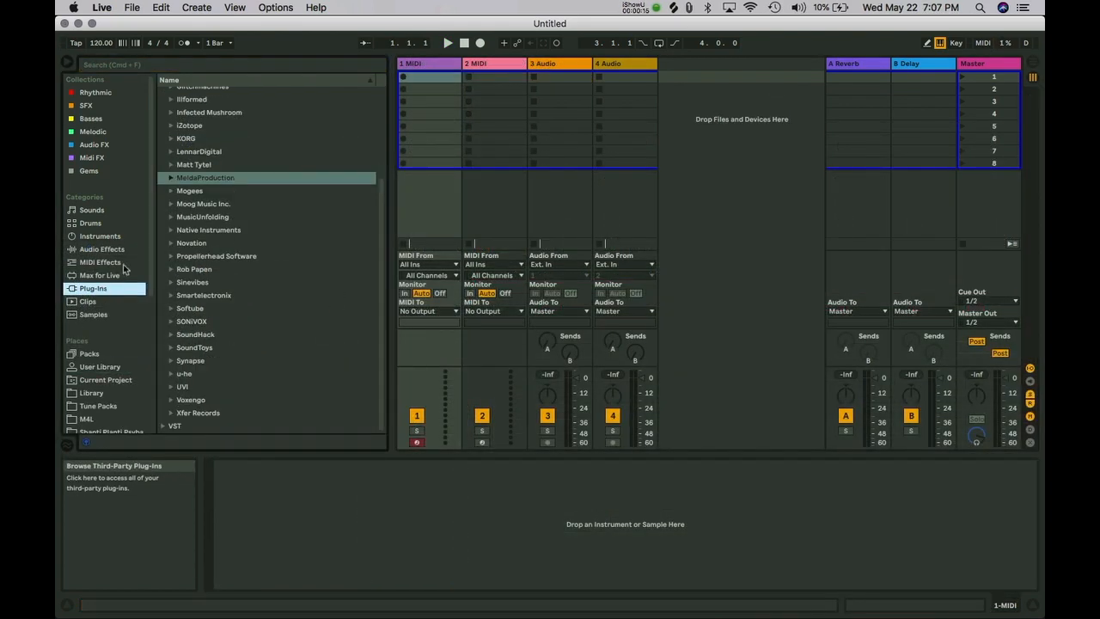
pyautogui.click(173, 410)
pyautogui.click(172, 411)
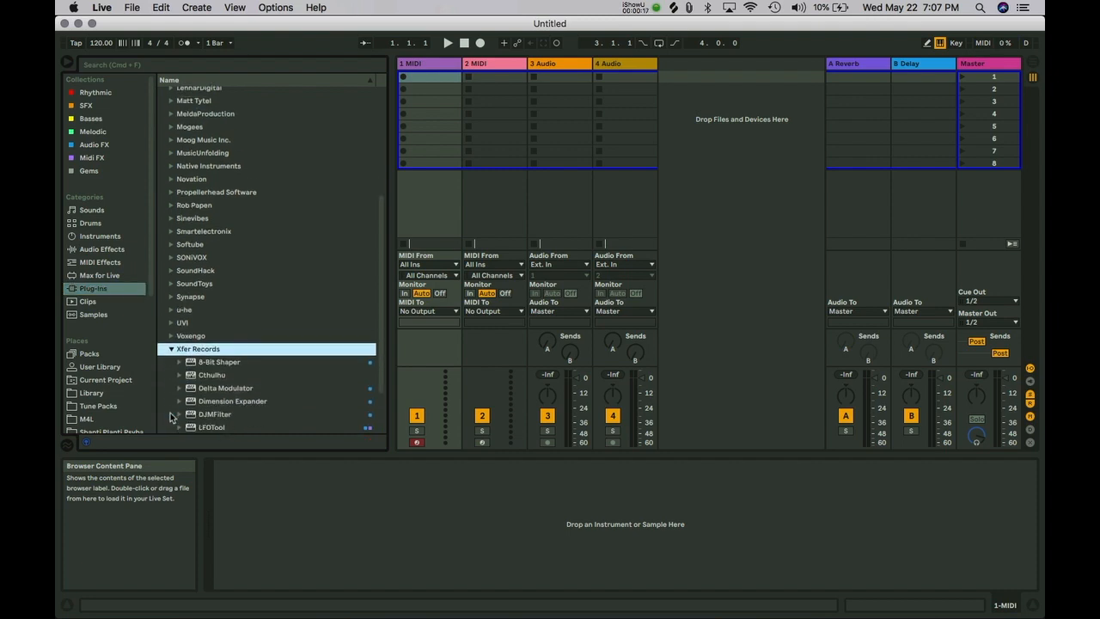
pyautogui.click(207, 402)
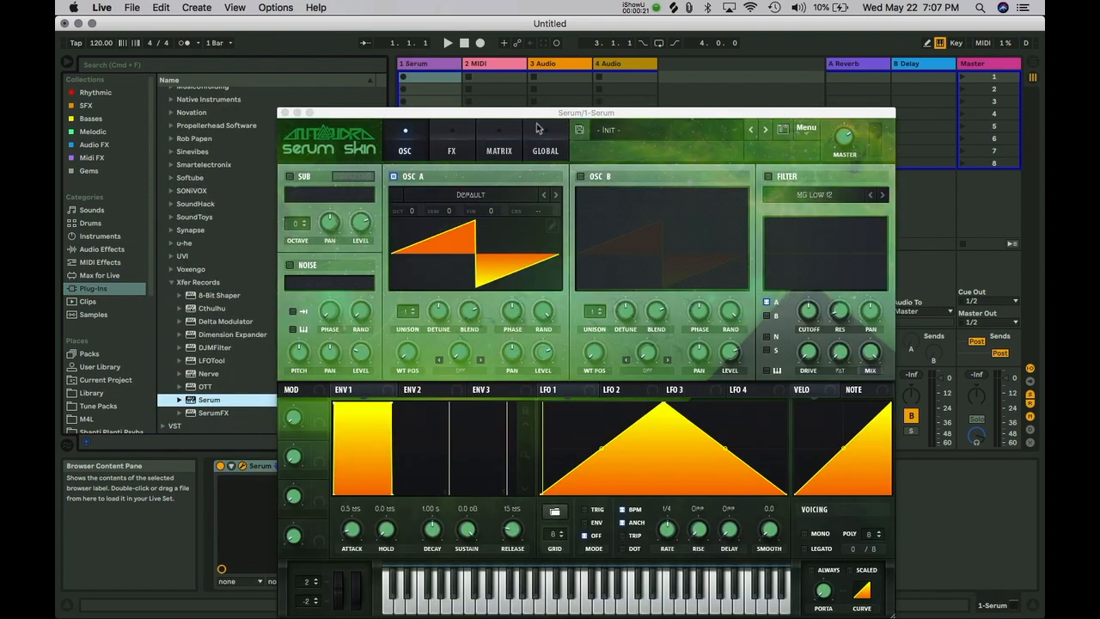
pyautogui.moveTo(508, 113); pyautogui.dragTo(655, 29)
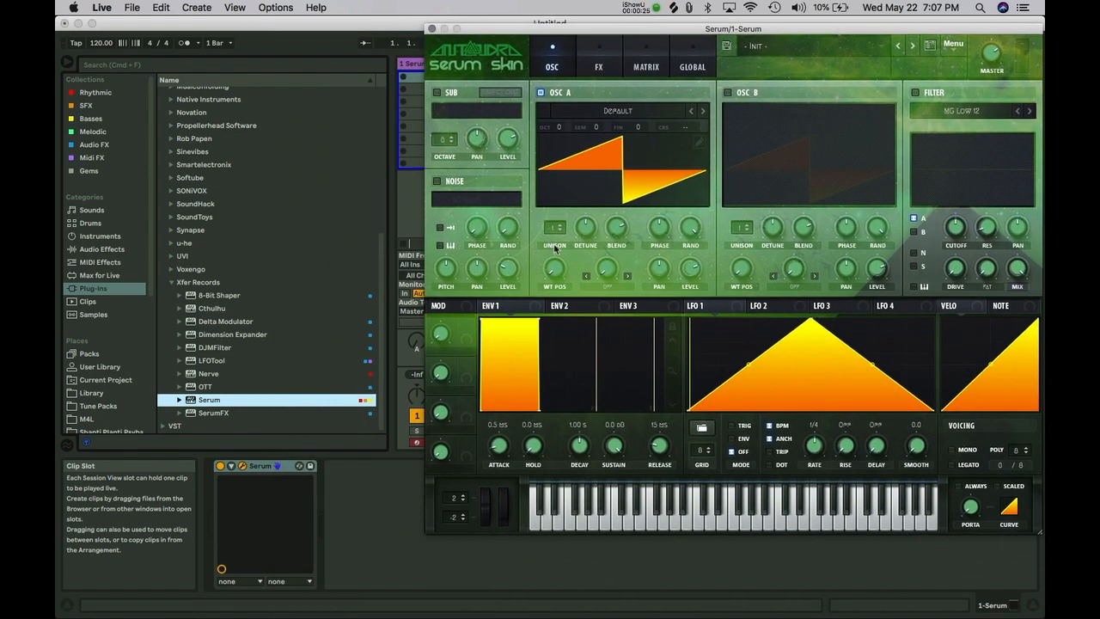
# Audition Serum's init patch by playing a few test notes with the computer MIDI keyboard.
pyautogui.press('s')
pyautogui.press('f')
pyautogui.press('a')
pyautogui.press('s')
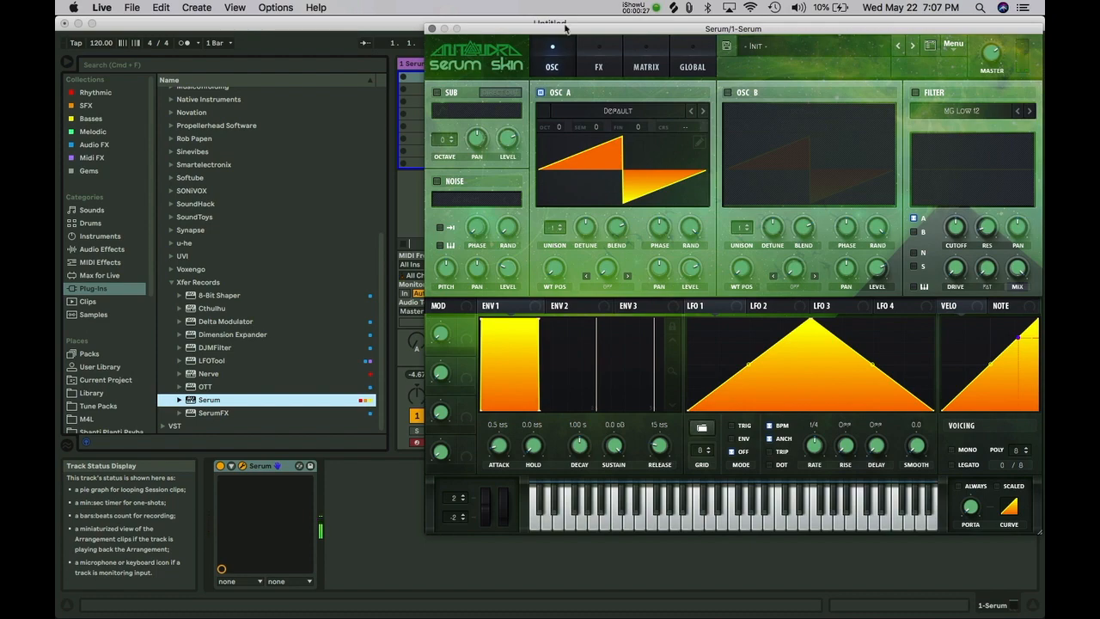
pyautogui.moveTo(557, 34); pyautogui.dragTo(351, 75)
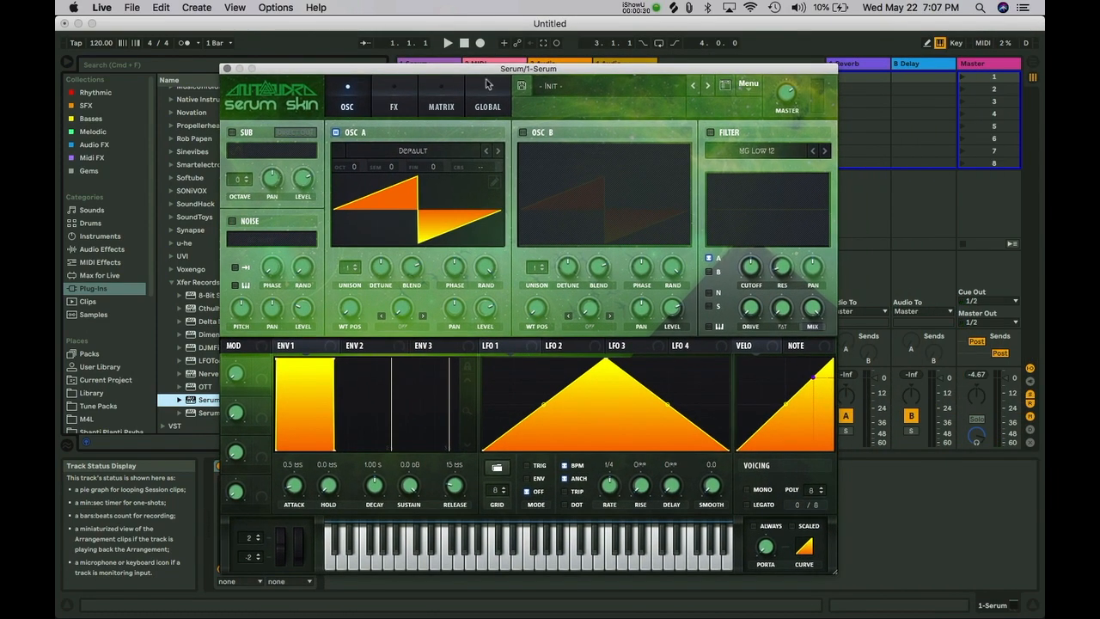
pyautogui.click(941, 45)
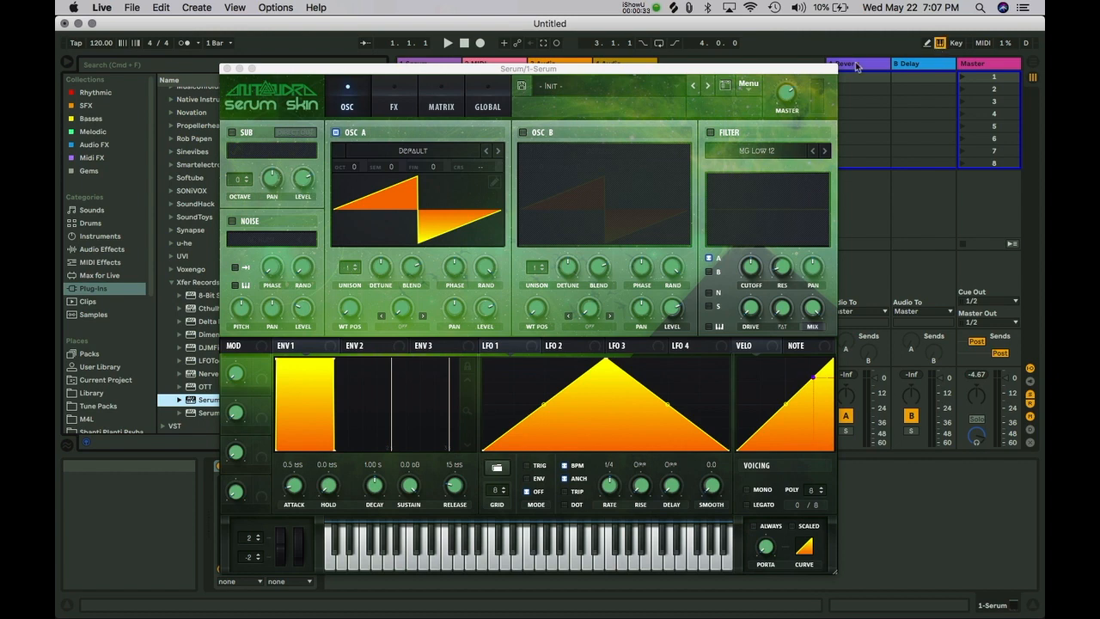
pyautogui.moveTo(807, 70); pyautogui.dragTo(785, 51)
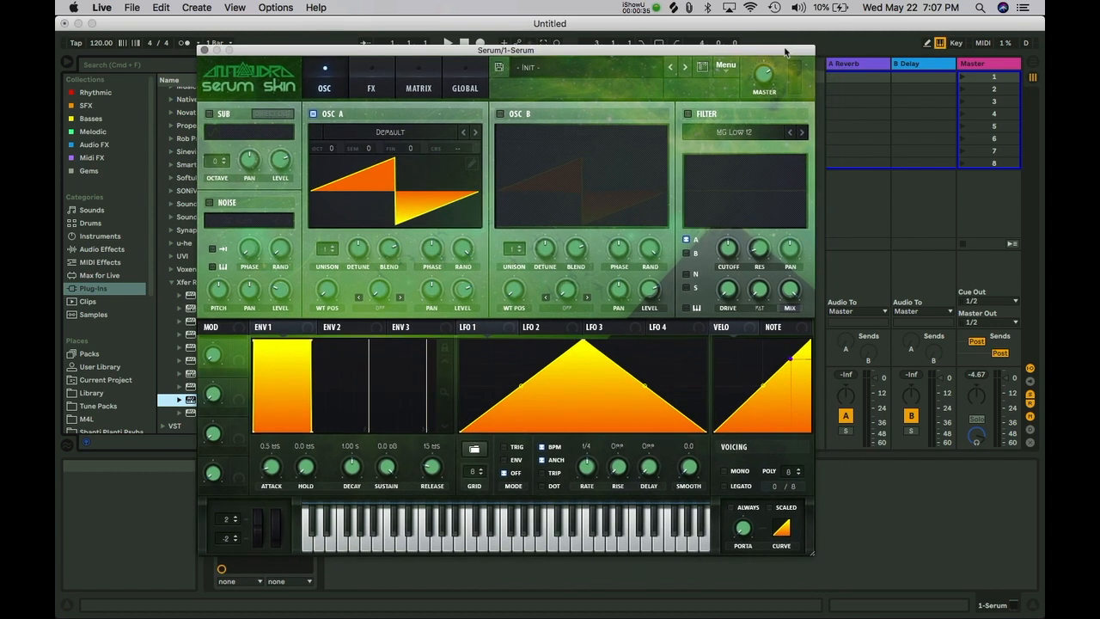
pyautogui.press('m')
pyautogui.press('a')
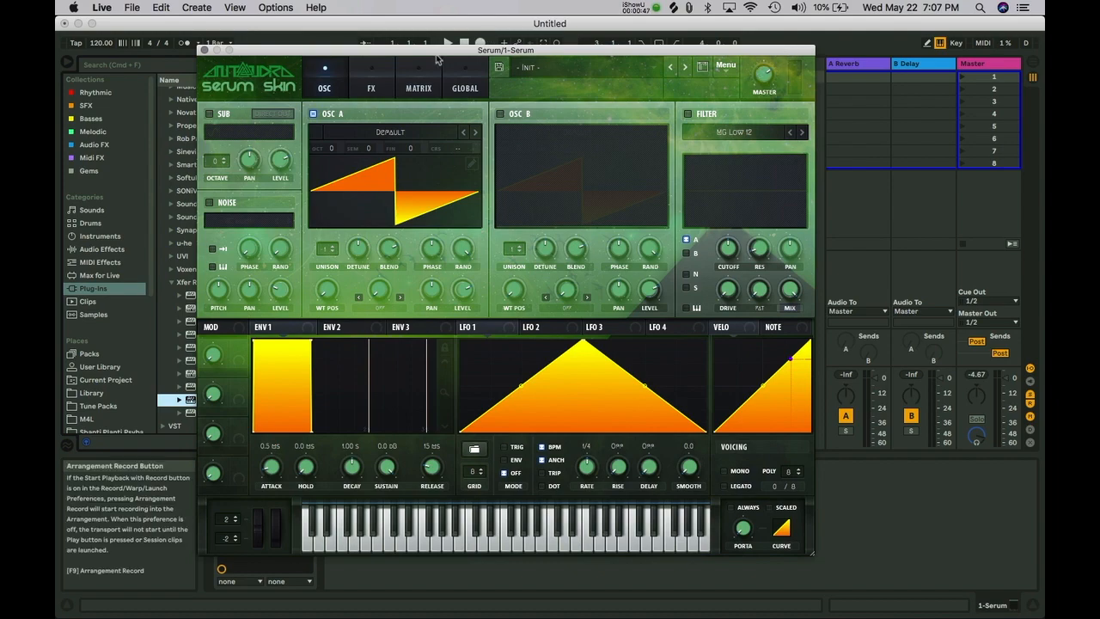
# Create a MIDI clip in the Serum track's first slot and draw a one-beat C3 note at its start.
pyautogui.moveTo(449, 51); pyautogui.dragTo(615, 199)
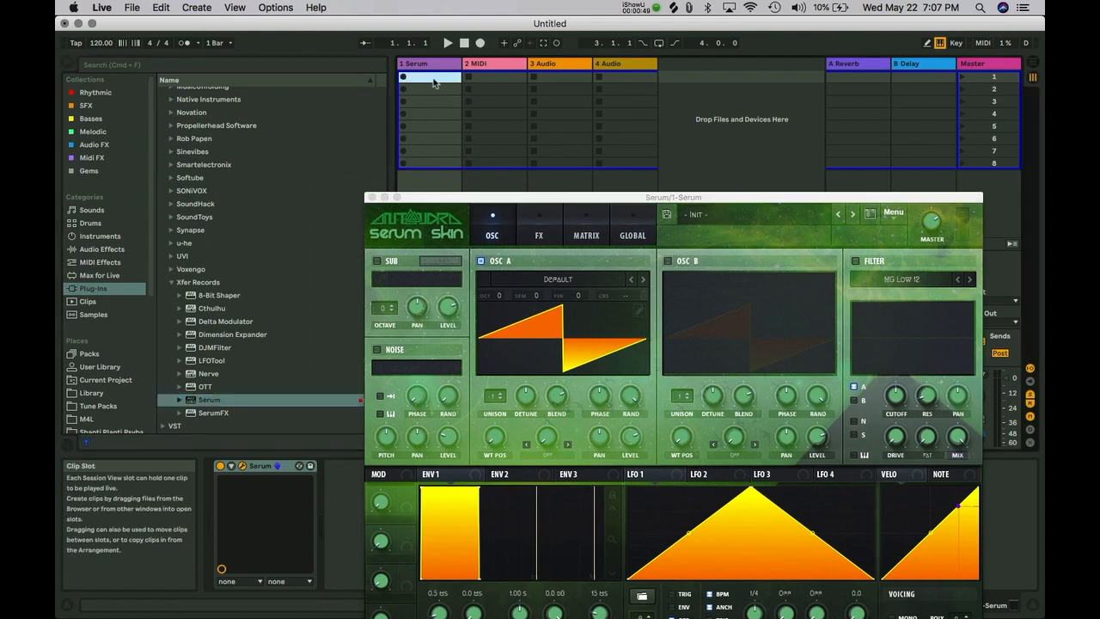
pyautogui.moveTo(464, 197); pyautogui.dragTo(716, 26)
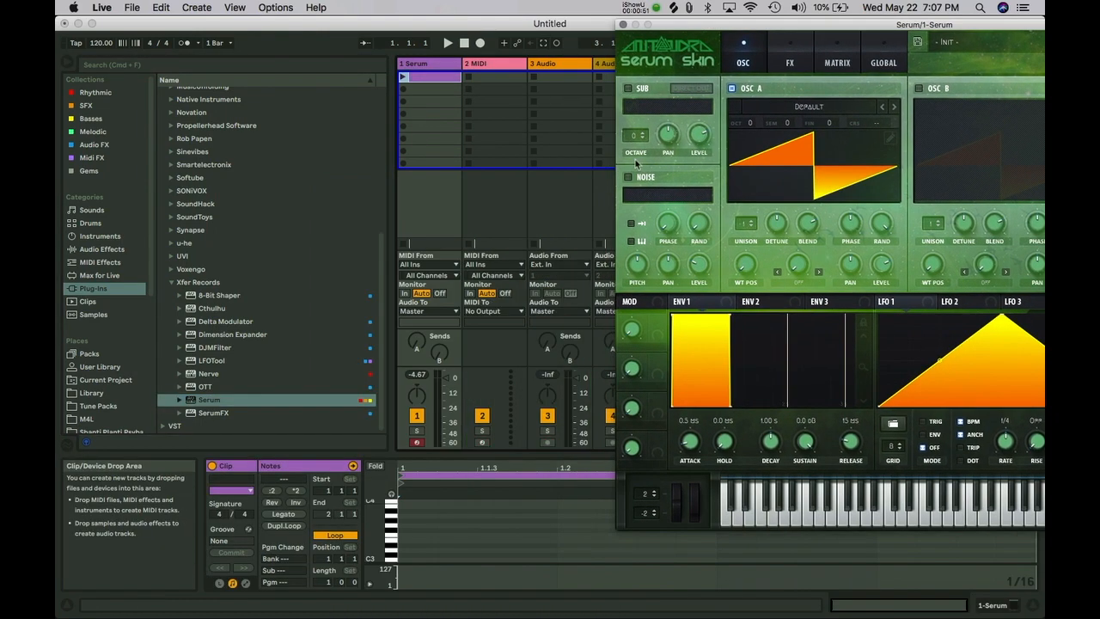
pyautogui.doubleClick(421, 560)
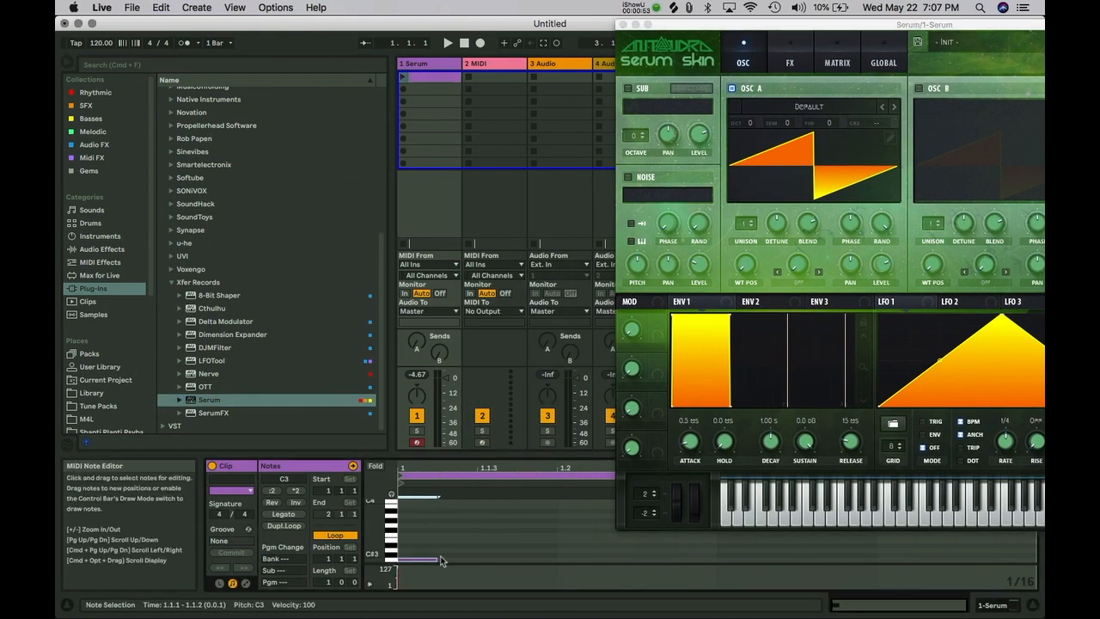
pyautogui.moveTo(437, 558); pyautogui.dragTo(719, 559)
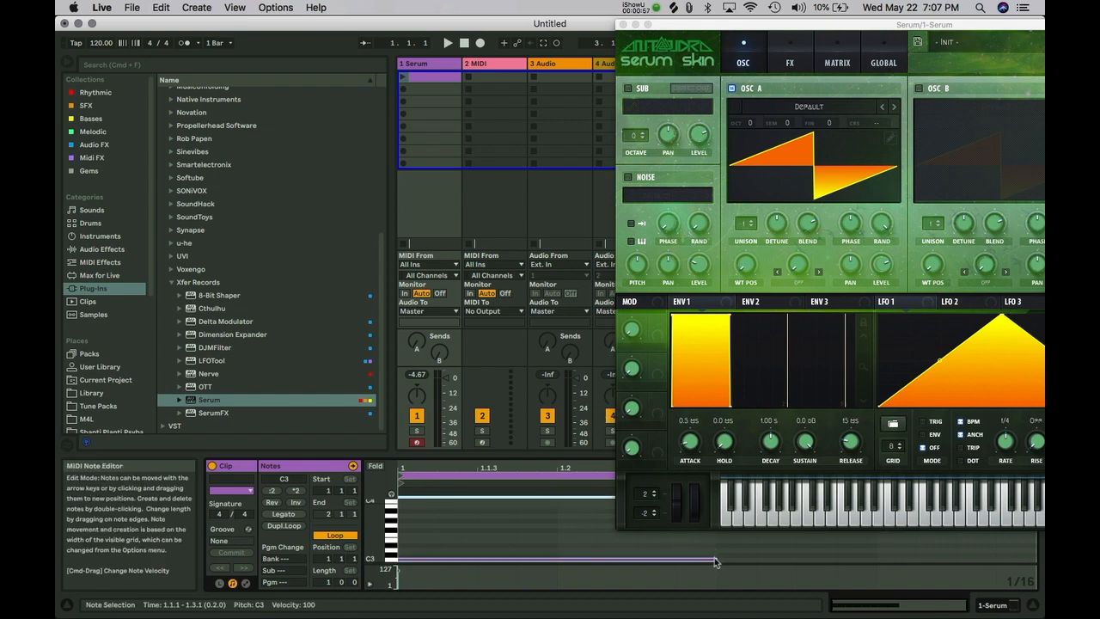
pyautogui.moveTo(714, 559); pyautogui.dragTo(557, 559)
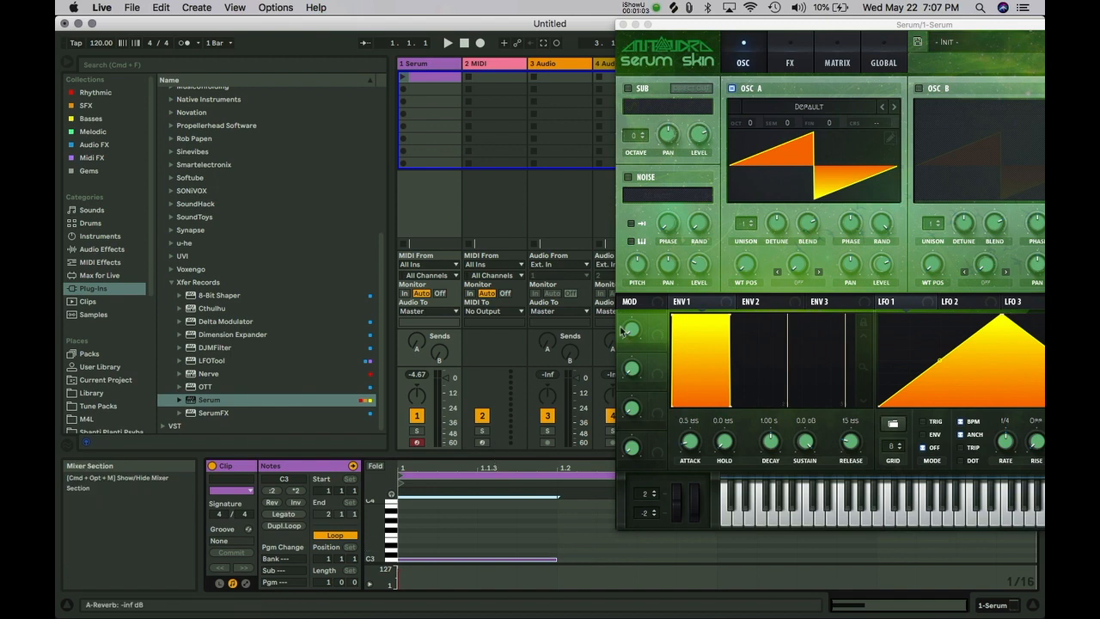
# Play the new Serum clip to hear its note looping.
pyautogui.press('space')
pyautogui.press('space')
pyautogui.click(436, 548)
pyautogui.press('space')
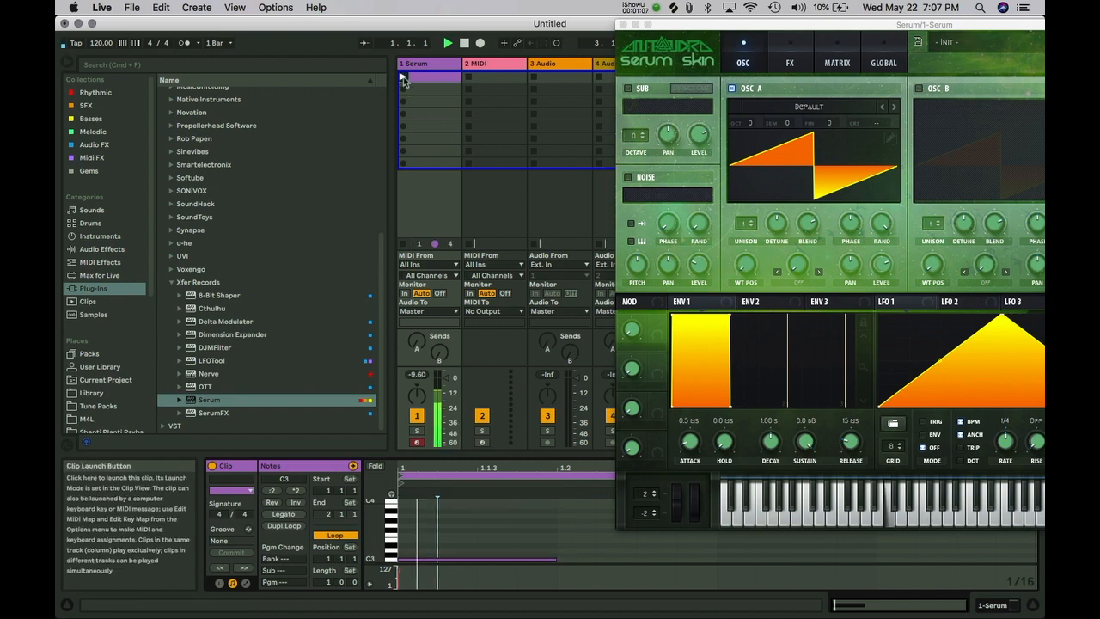
# Set oscillator A to octave -3 using the Analog Basic Shapes wavetable, positioned at the square wave.
pyautogui.moveTo(754, 32); pyautogui.dragTo(580, 5)
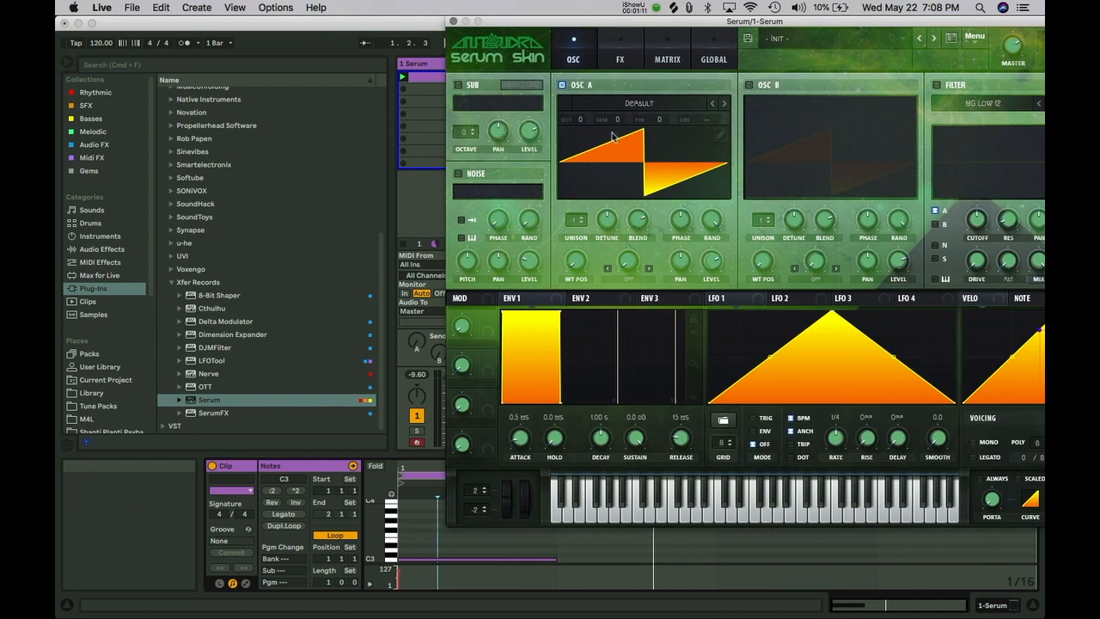
pyautogui.moveTo(581, 122); pyautogui.dragTo(576, 168)
pyautogui.click(627, 108)
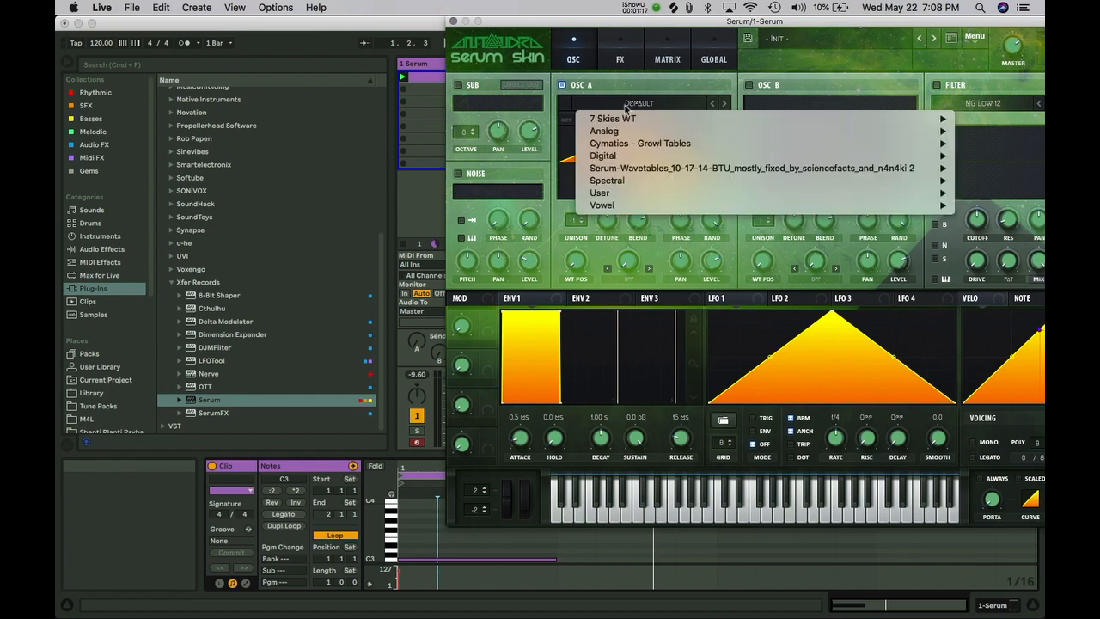
pyautogui.moveTo(614, 132)
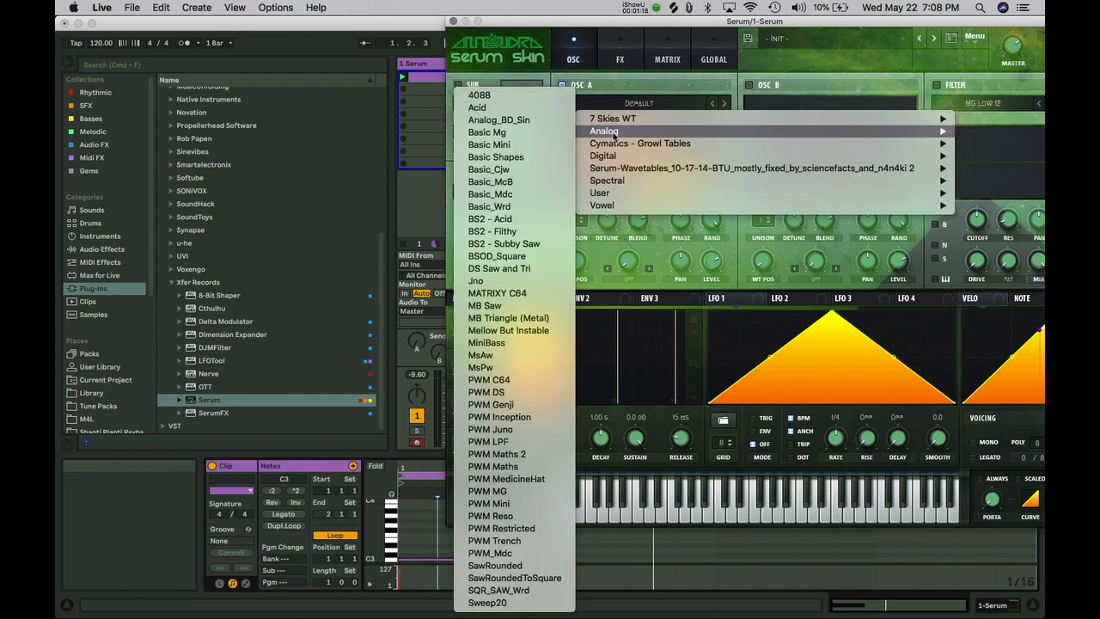
pyautogui.click(520, 158)
pyautogui.moveTo(581, 264); pyautogui.dragTo(568, 178)
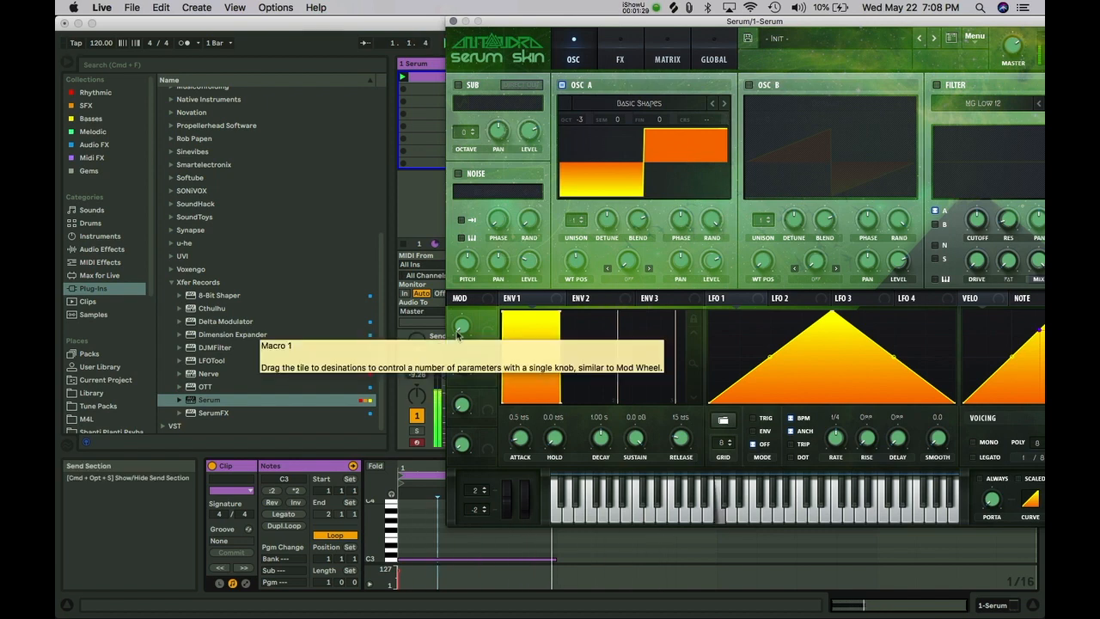
# Enable Serum's MG Low 12 filter and assign LFO 1 to its cutoff.
pyautogui.moveTo(713, 22); pyautogui.dragTo(514, 21)
pyautogui.click(737, 85)
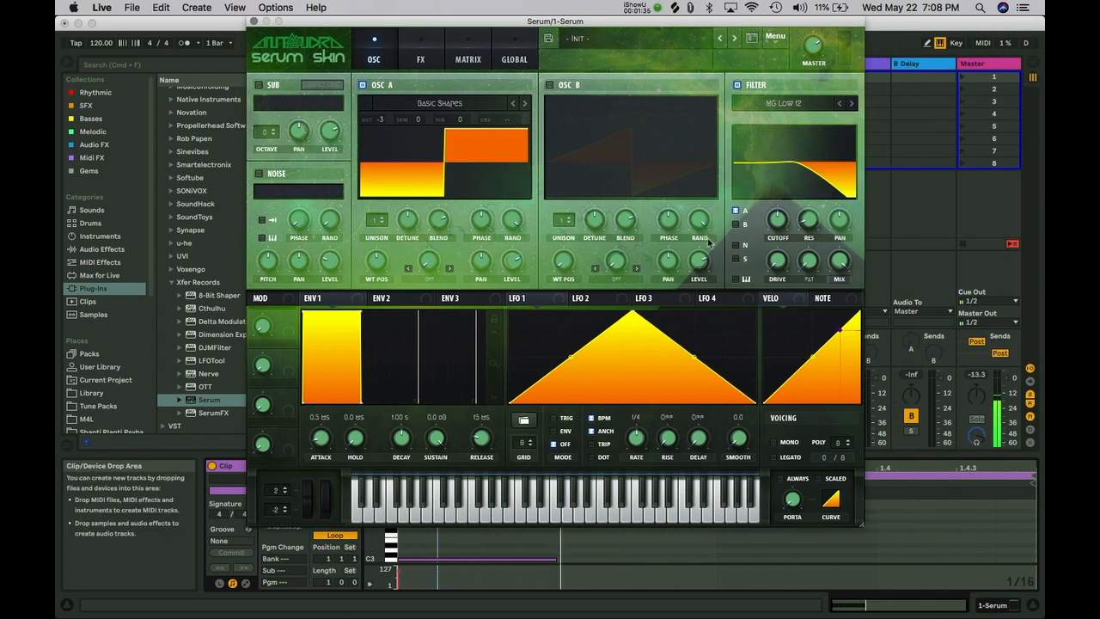
pyautogui.moveTo(535, 299); pyautogui.dragTo(781, 220)
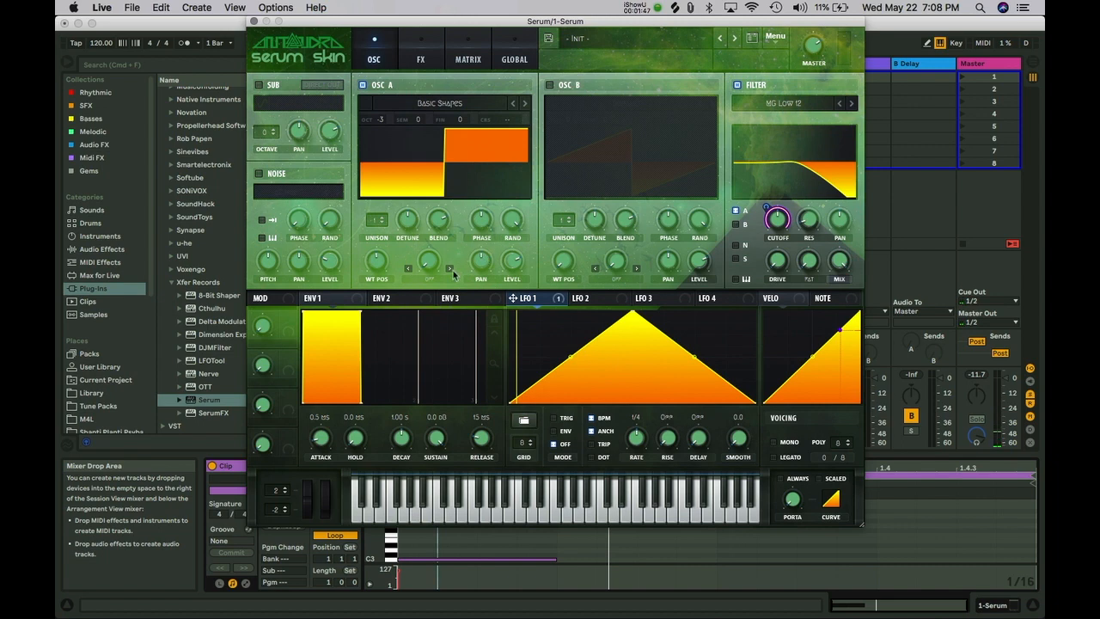
# Enable oscillator B and load the Analog Basic Shapes wavetable into it.
pyautogui.click(549, 85)
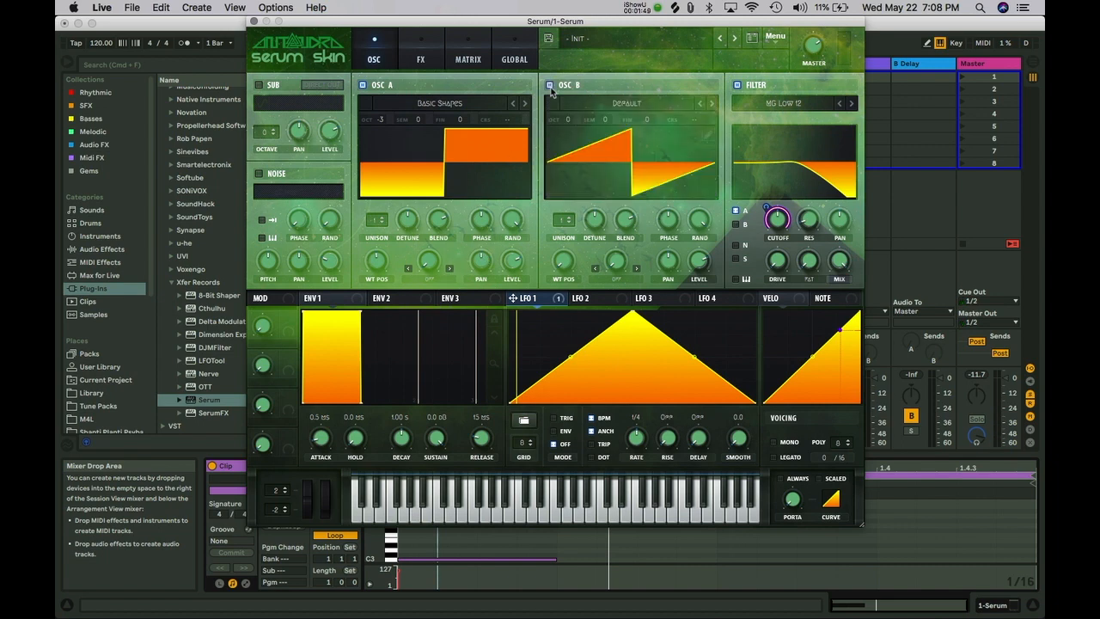
pyautogui.click(608, 104)
pyautogui.moveTo(932, 132)
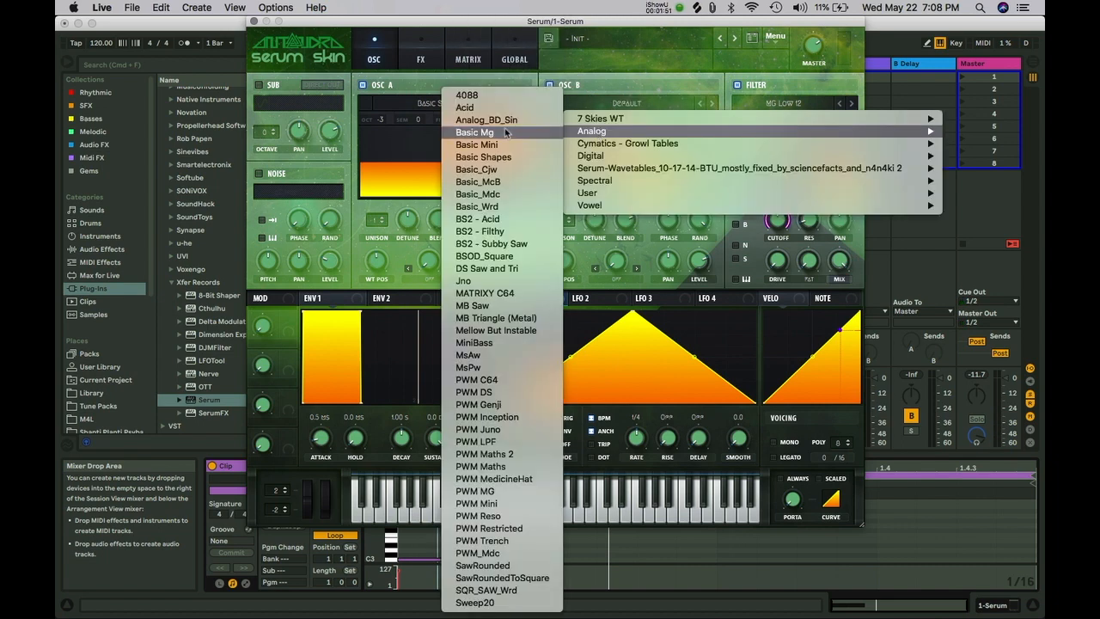
pyautogui.click(485, 157)
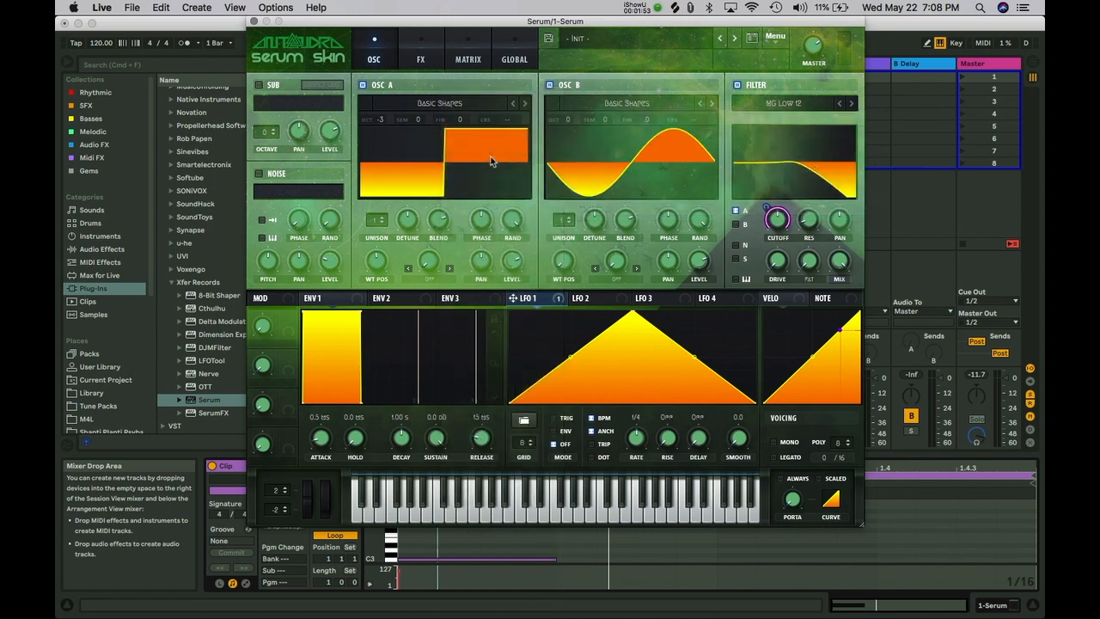
# Set oscillator A's warp mode to FM (from B) and turn oscillator B's level down.
pyautogui.click(423, 281)
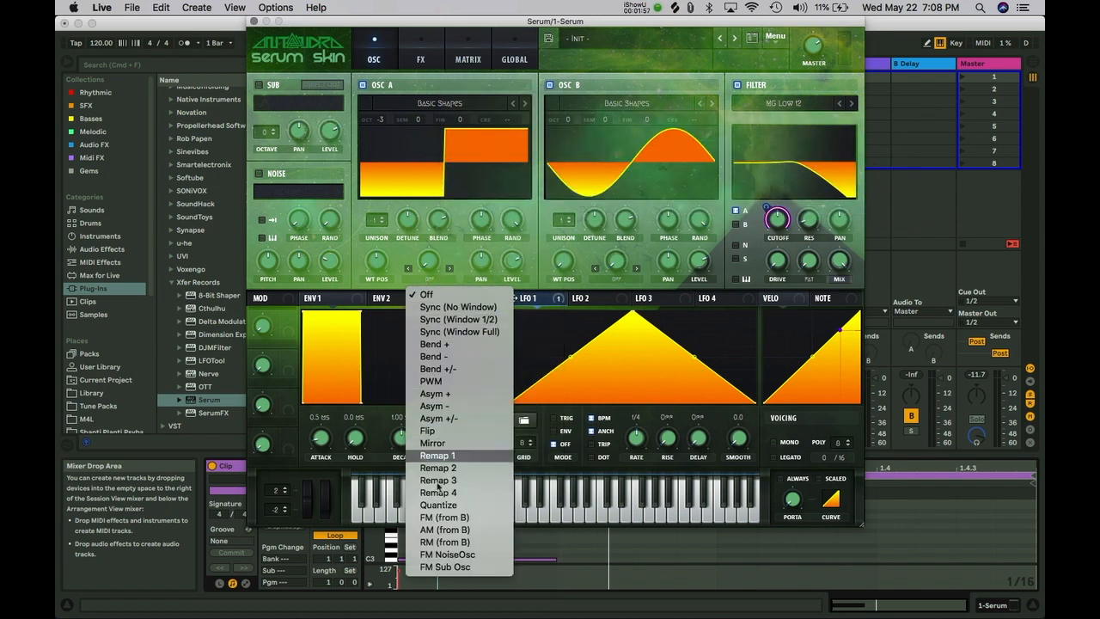
pyautogui.click(441, 518)
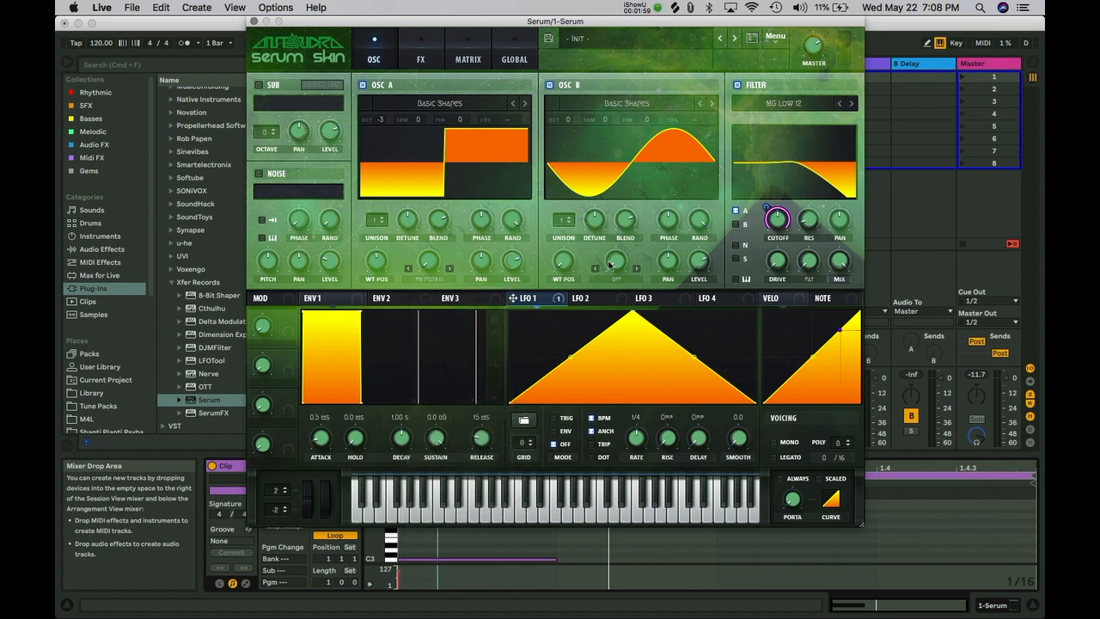
pyautogui.moveTo(700, 270)
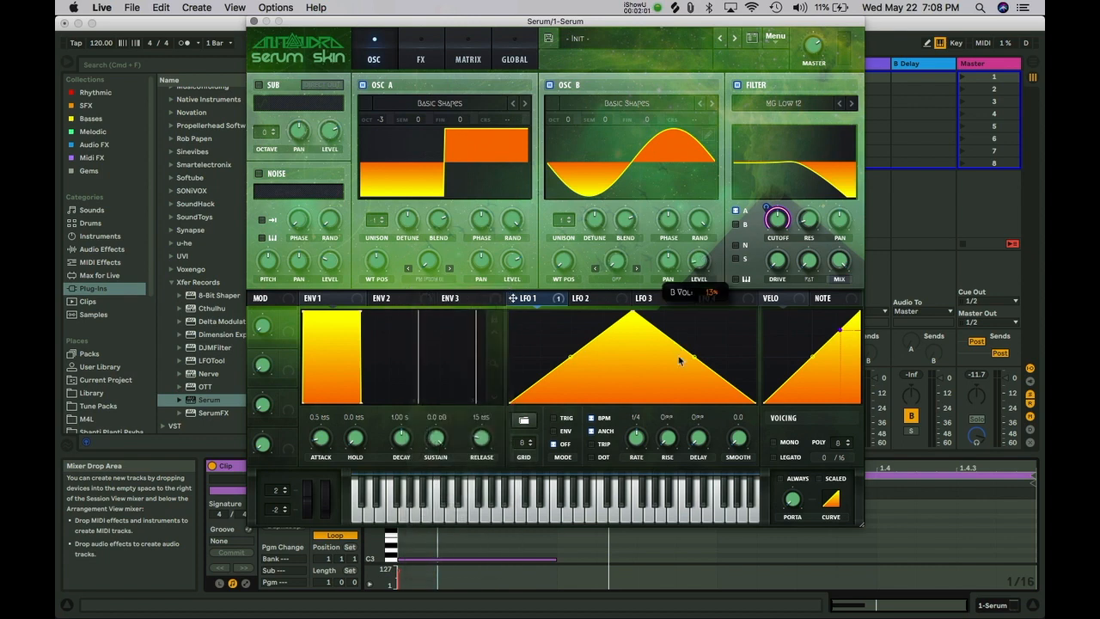
pyautogui.moveTo(678, 452)
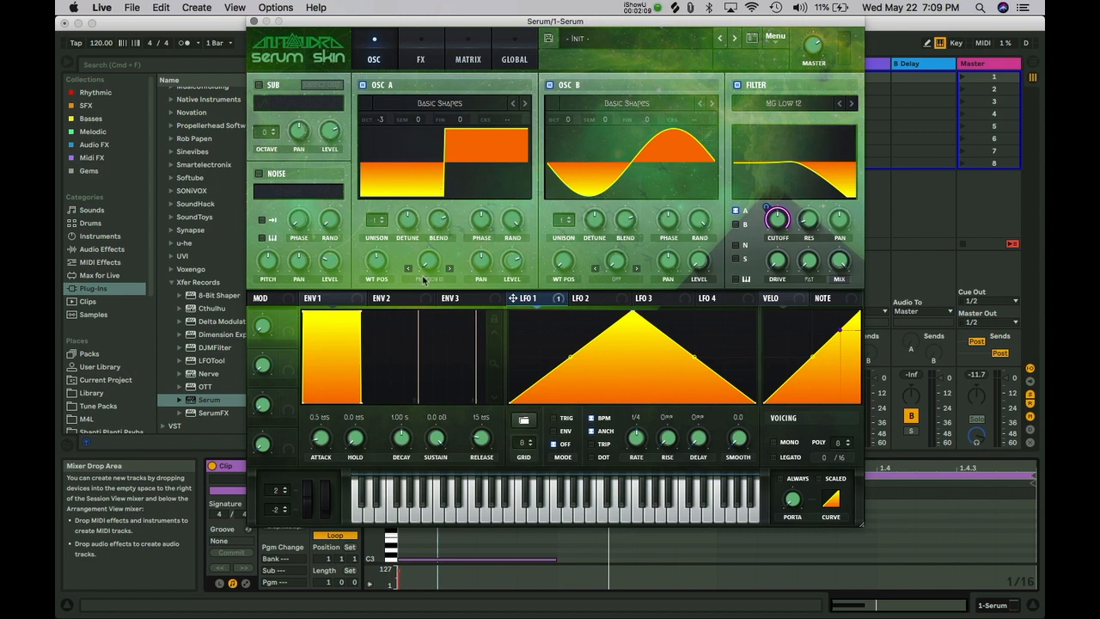
# Try different FM warp amounts on oscillator A and assign LFO 1 to modulate the warp amount.
pyautogui.moveTo(428, 270); pyautogui.dragTo(429, 251)
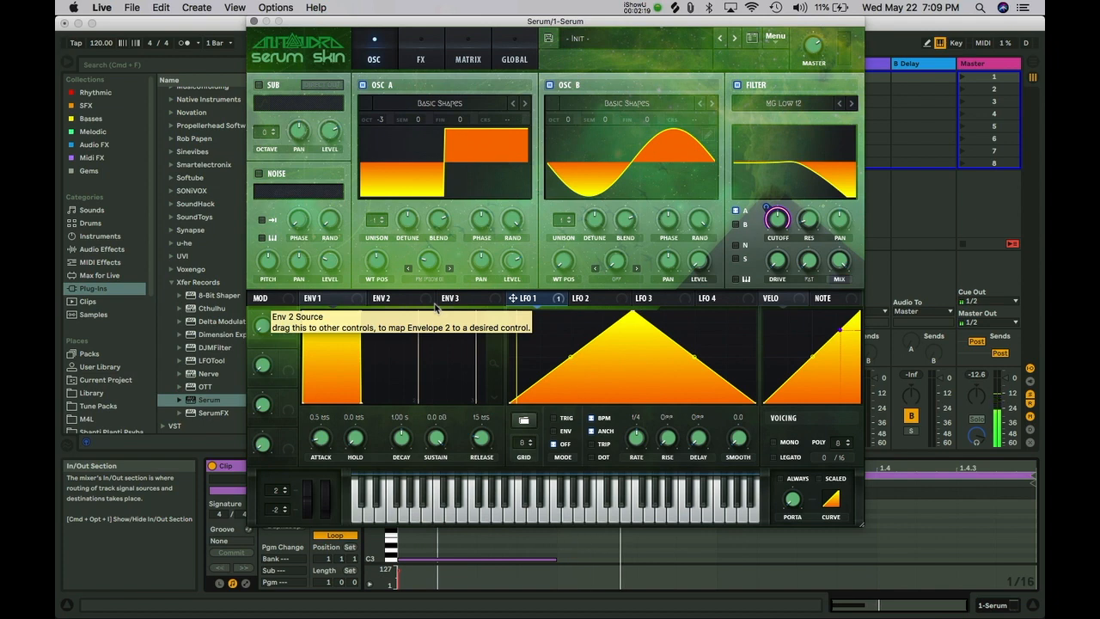
pyautogui.moveTo(431, 261)
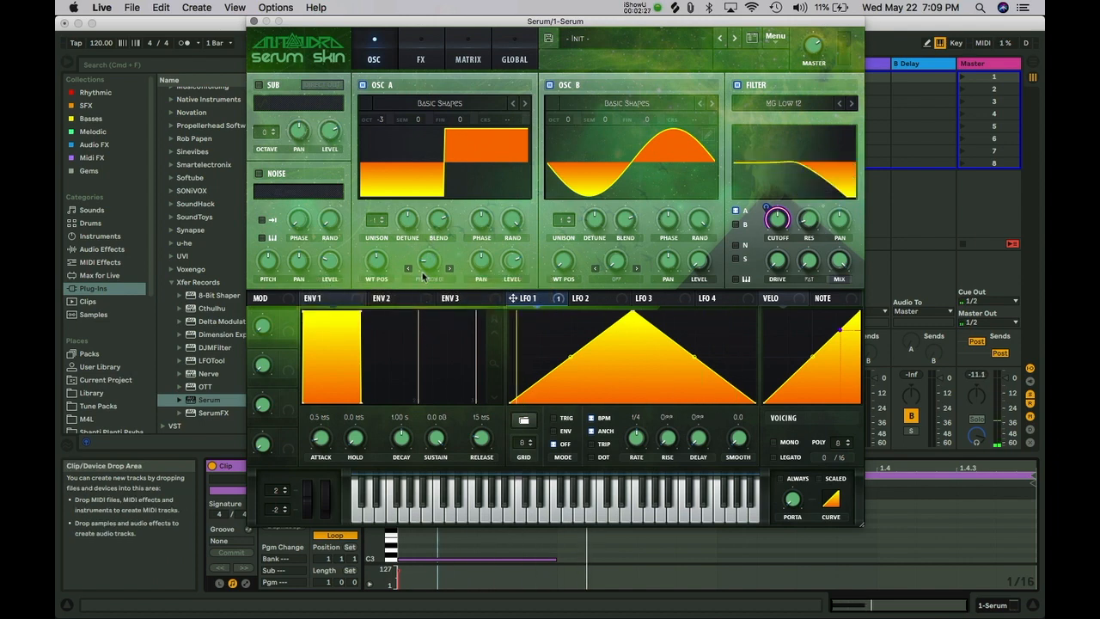
pyautogui.moveTo(423, 276); pyautogui.dragTo(433, 219)
pyautogui.moveTo(533, 301); pyautogui.dragTo(422, 298)
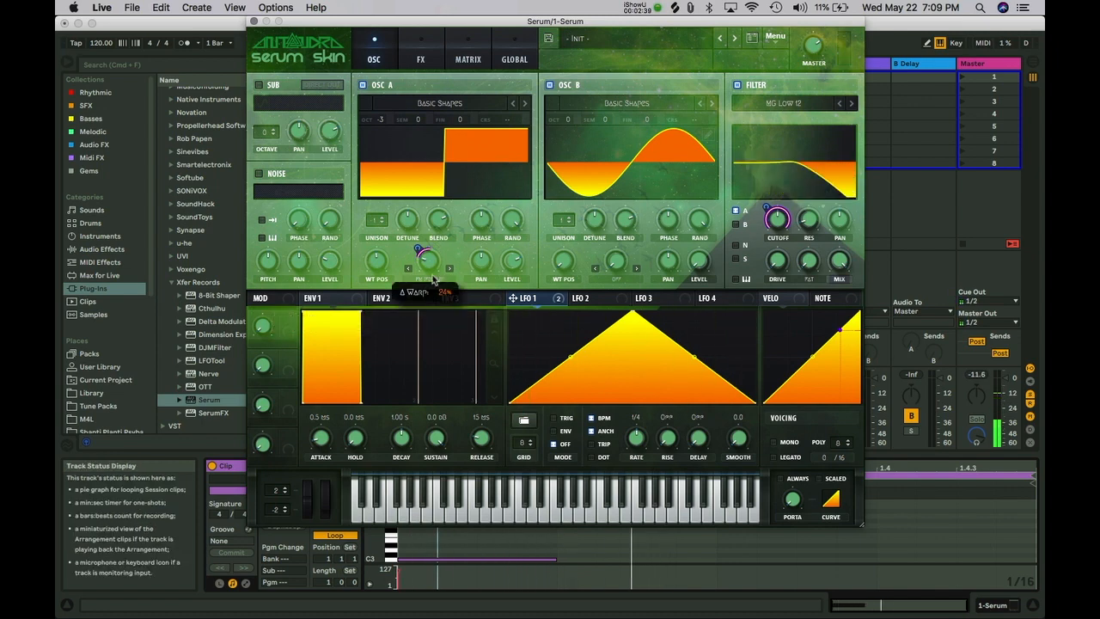
pyautogui.moveTo(423, 257); pyautogui.dragTo(424, 288)
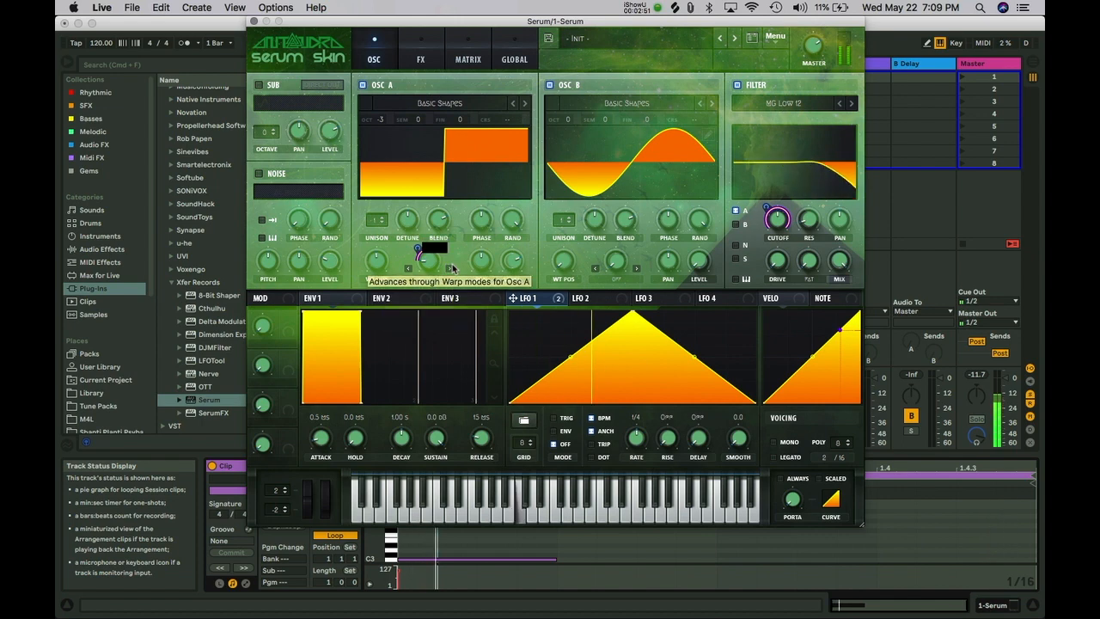
# Change oscillator A's warp mode to FM Sub Osc and enable the sub oscillator.
pyautogui.click(432, 278)
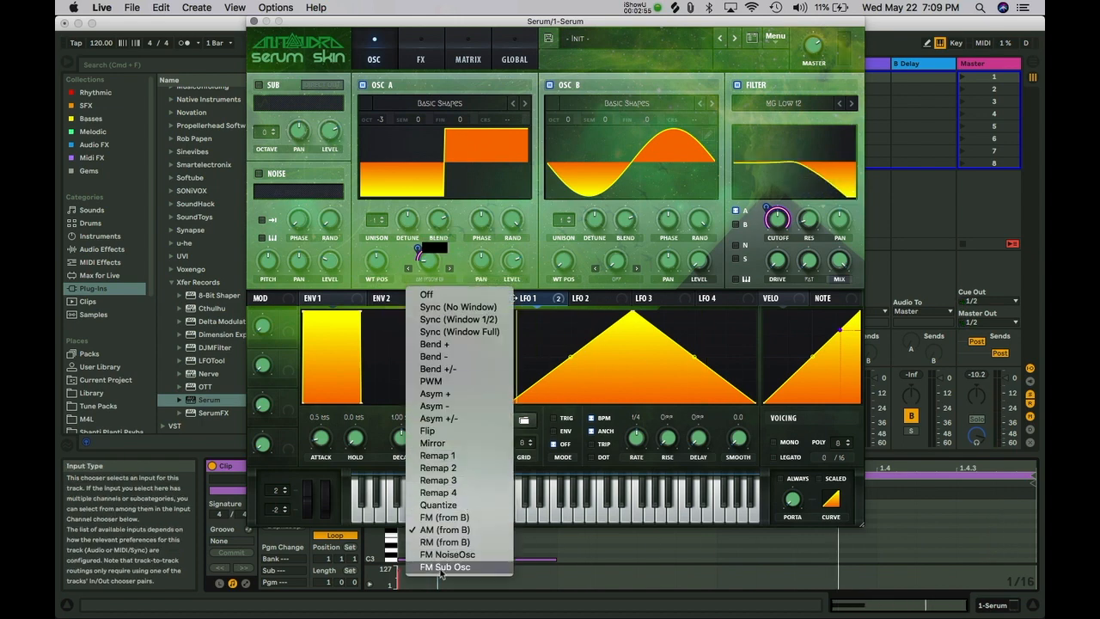
pyautogui.click(444, 566)
pyautogui.click(259, 85)
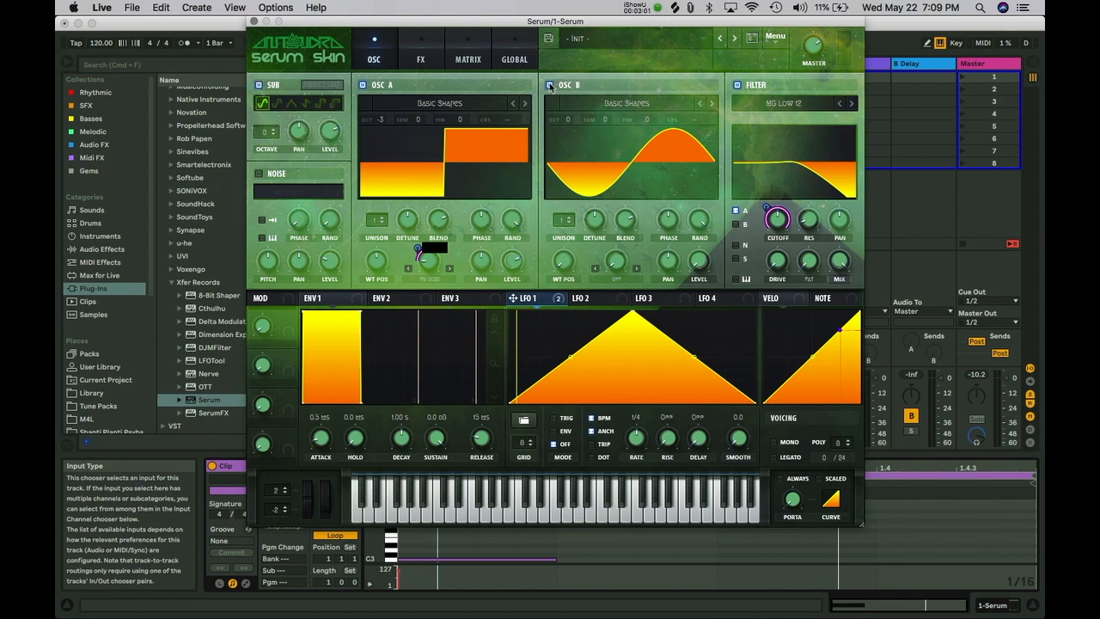
# Try the sub oscillator at octaves from -4 to -1 as the FM source with oscillator B disabled.
pyautogui.click(551, 85)
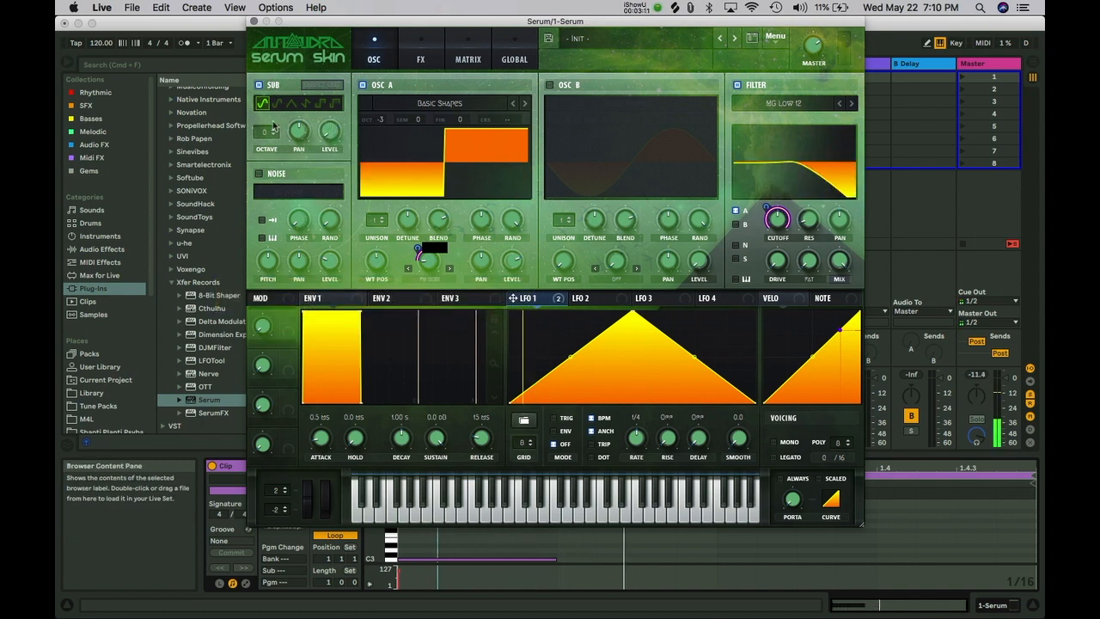
pyautogui.moveTo(267, 140); pyautogui.dragTo(267, 154)
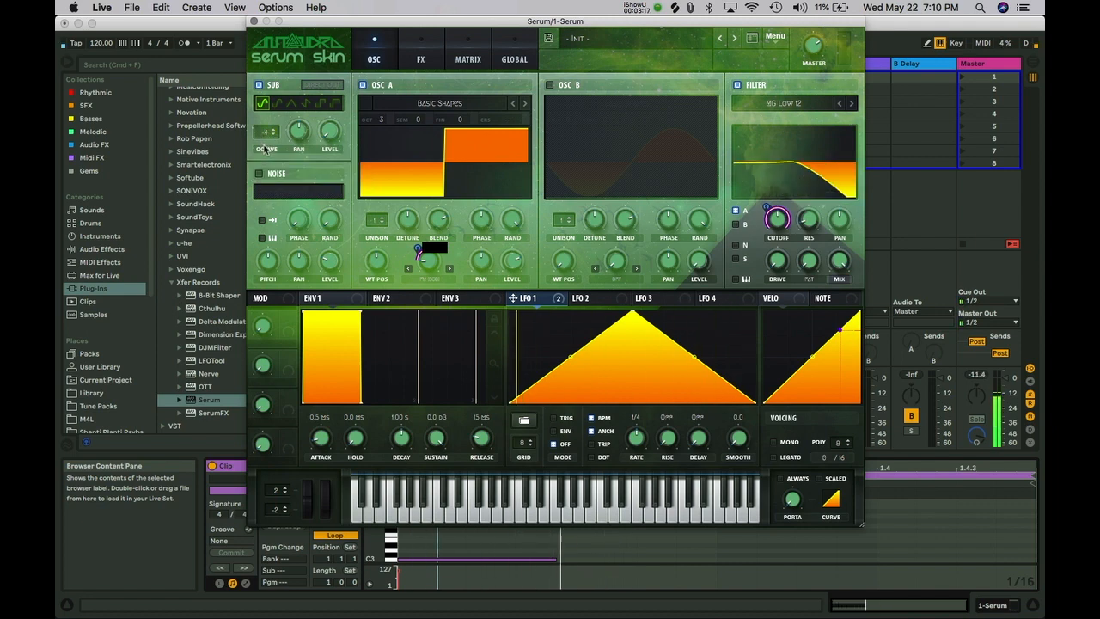
pyautogui.moveTo(269, 136); pyautogui.dragTo(280, 131)
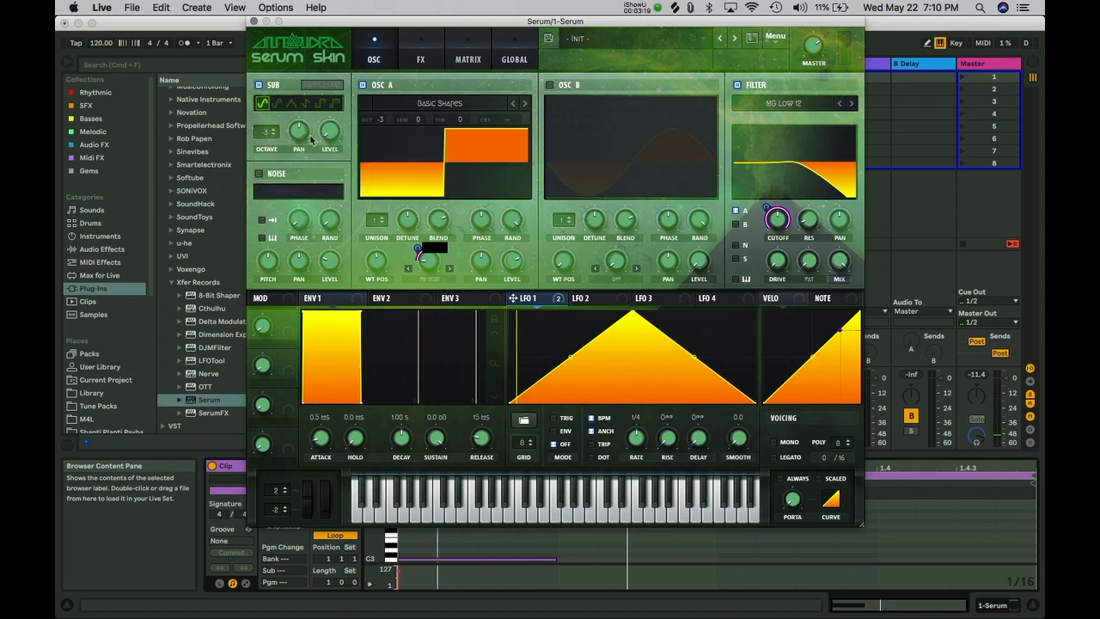
pyautogui.click(276, 132)
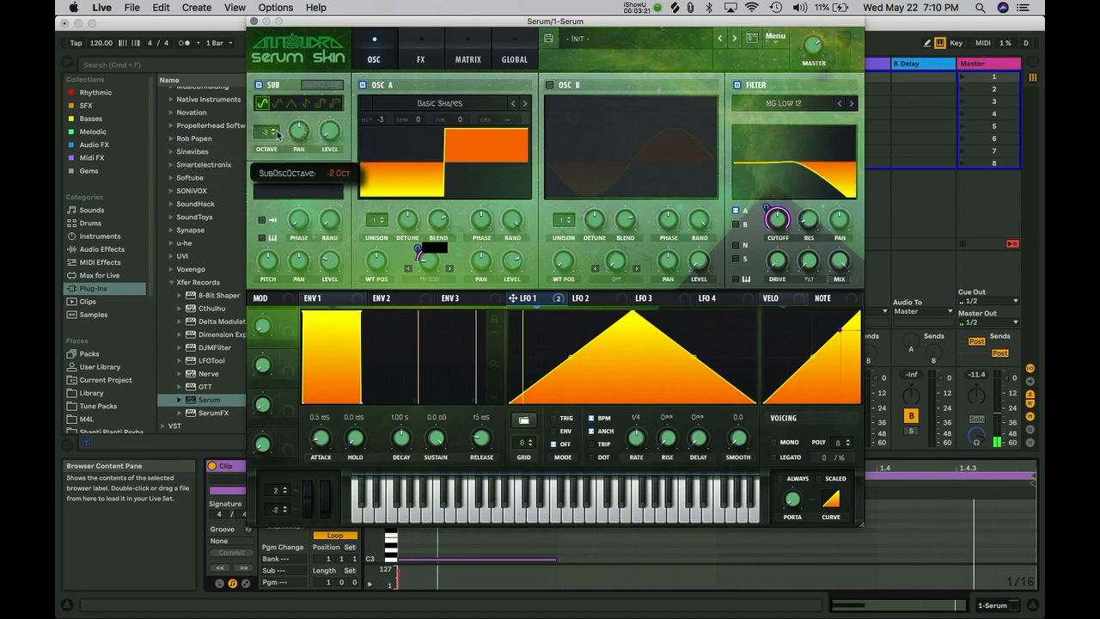
pyautogui.click(277, 135)
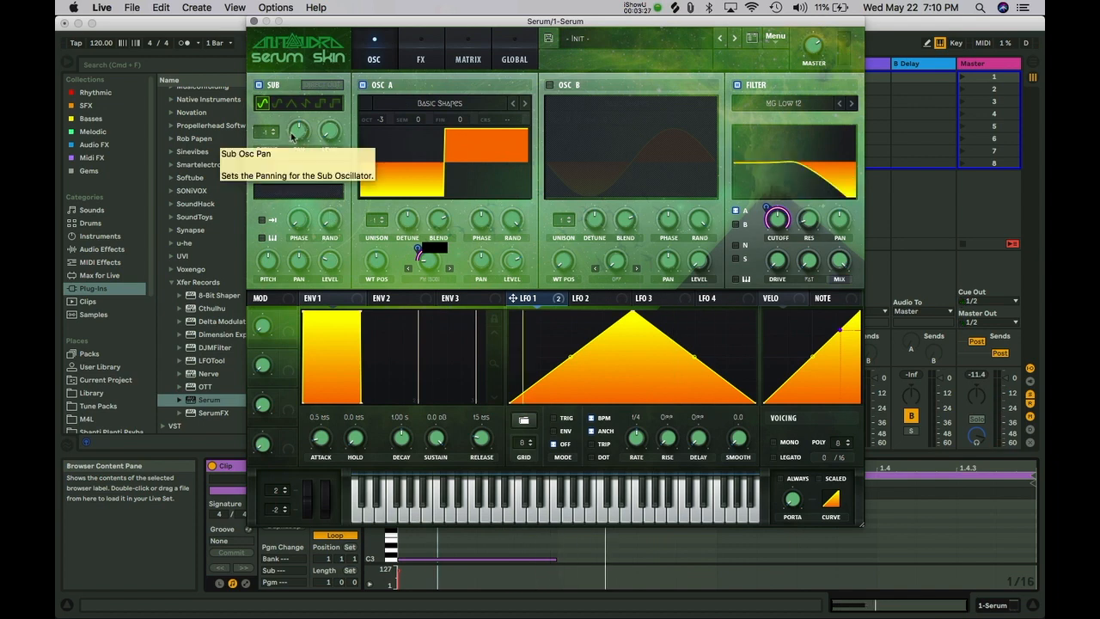
# Disable the sub oscillator, re-enable oscillator B and set oscillator A's warp mode to FM (from B).
pyautogui.click(260, 85)
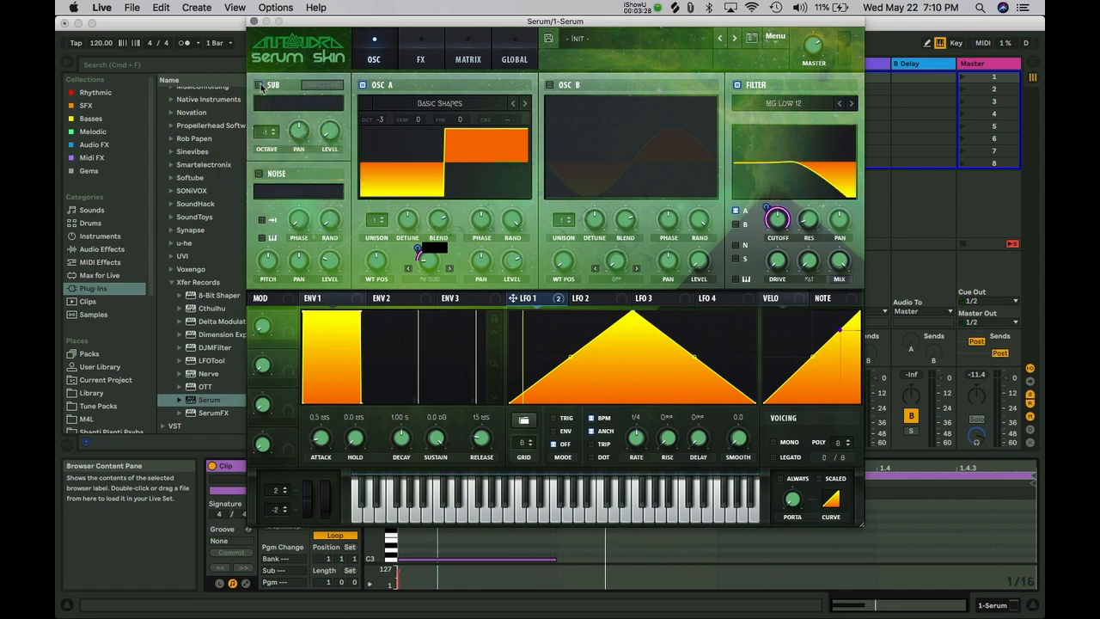
pyautogui.click(550, 85)
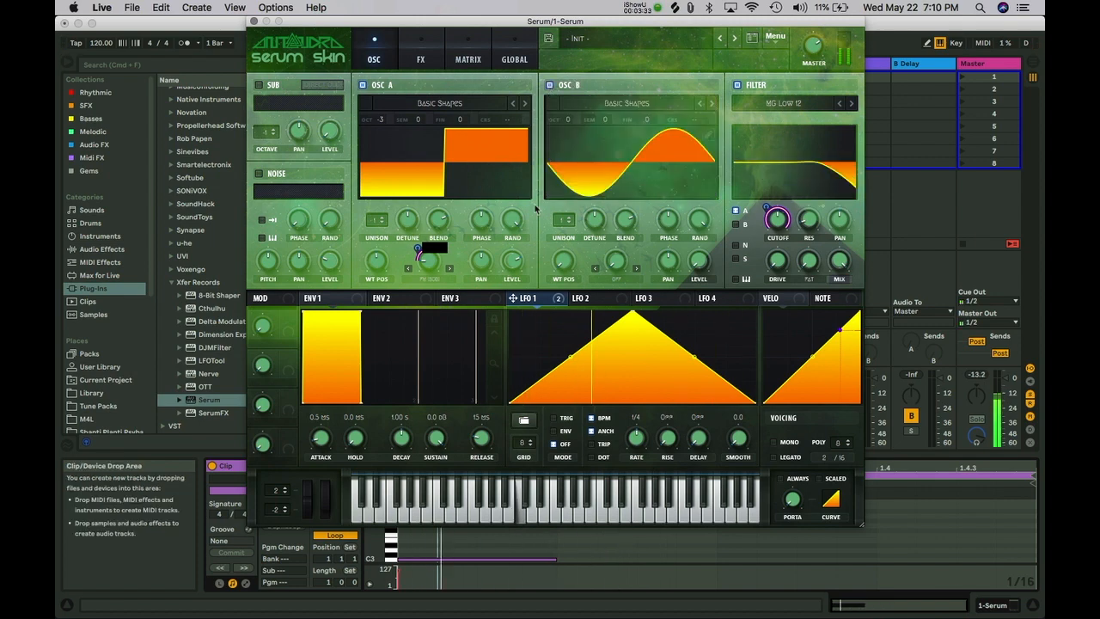
pyautogui.click(429, 278)
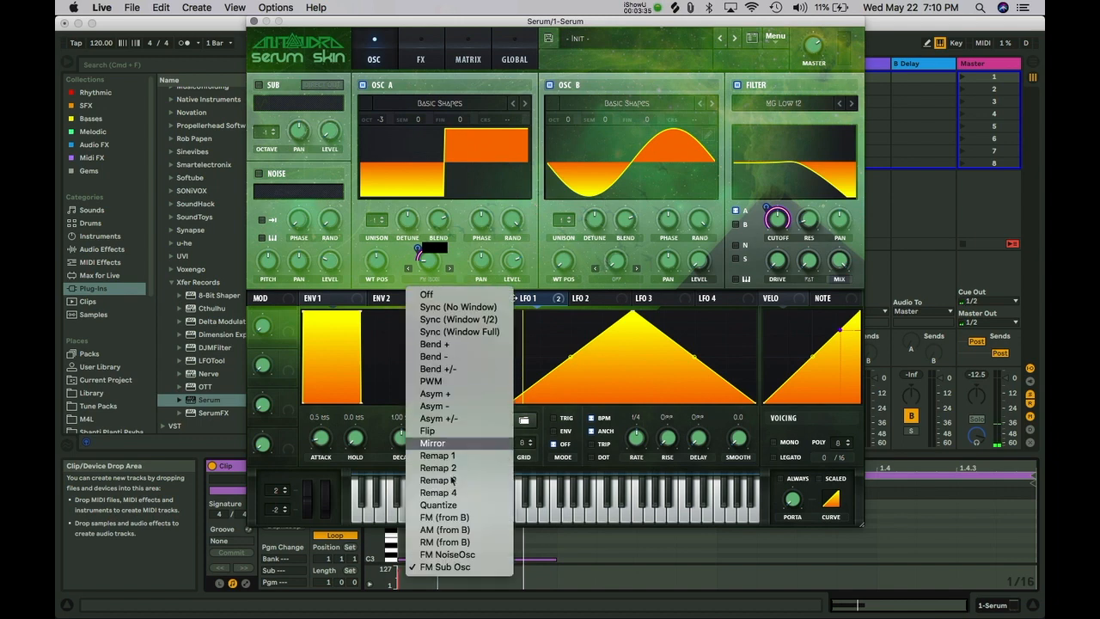
pyautogui.click(447, 518)
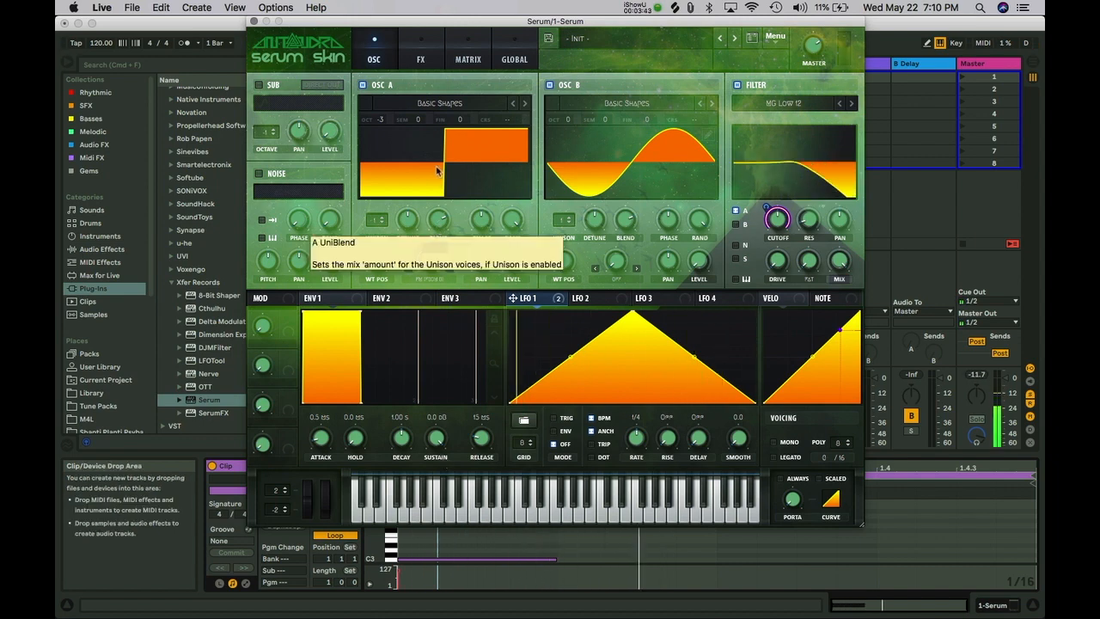
# Enable the Hyper/Dimension effect with Hyper retrigger on, a unison of 3 and an adjusted mix.
pyautogui.click(420, 59)
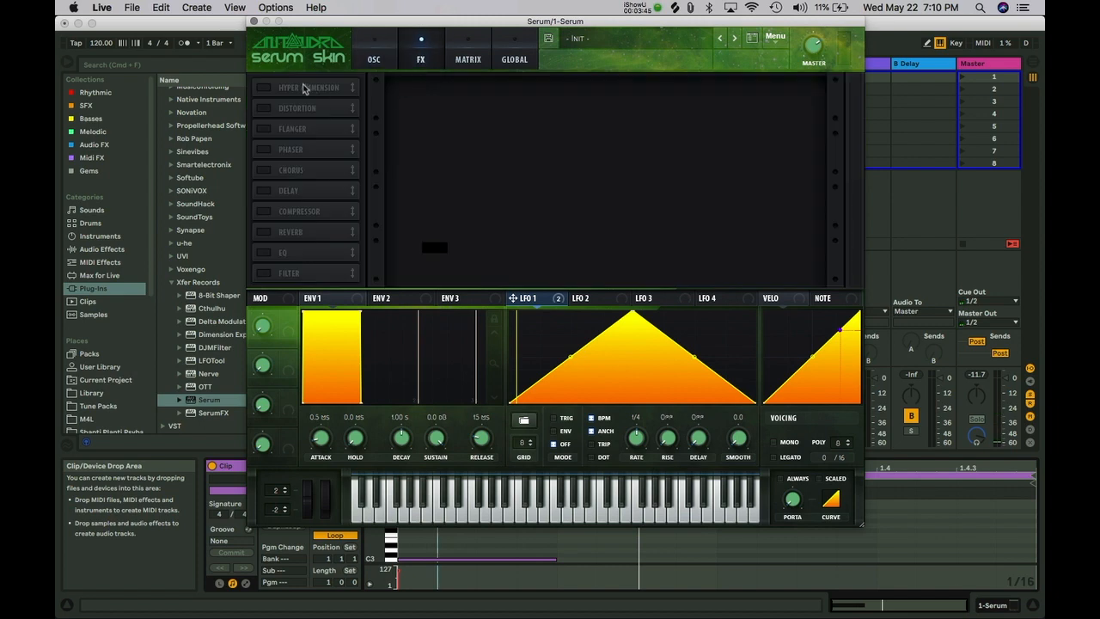
pyautogui.click(265, 87)
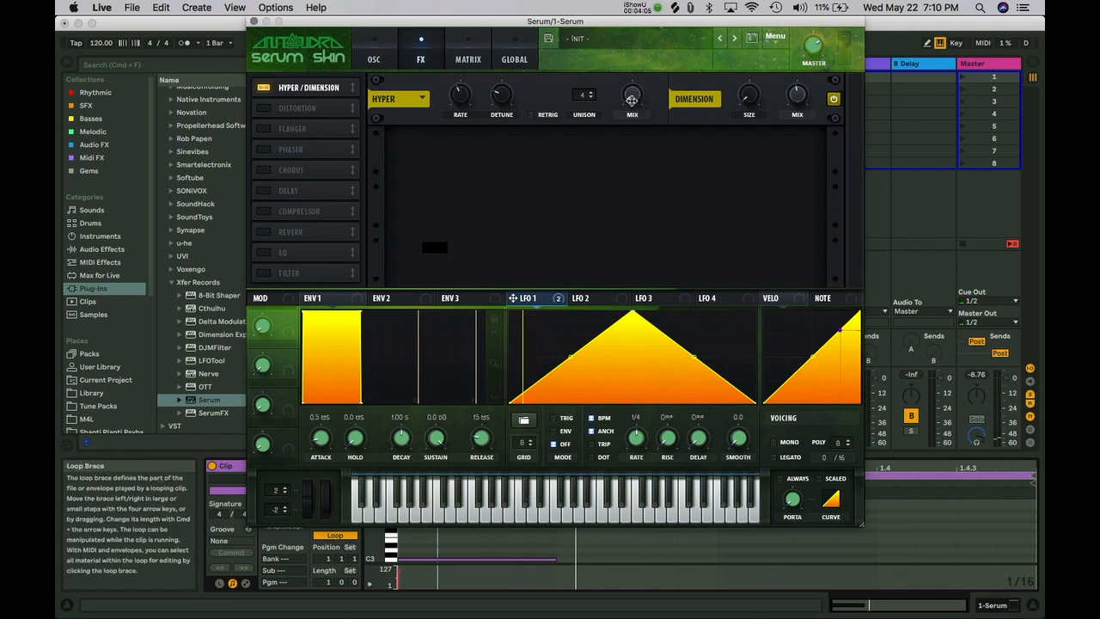
pyautogui.click(264, 88)
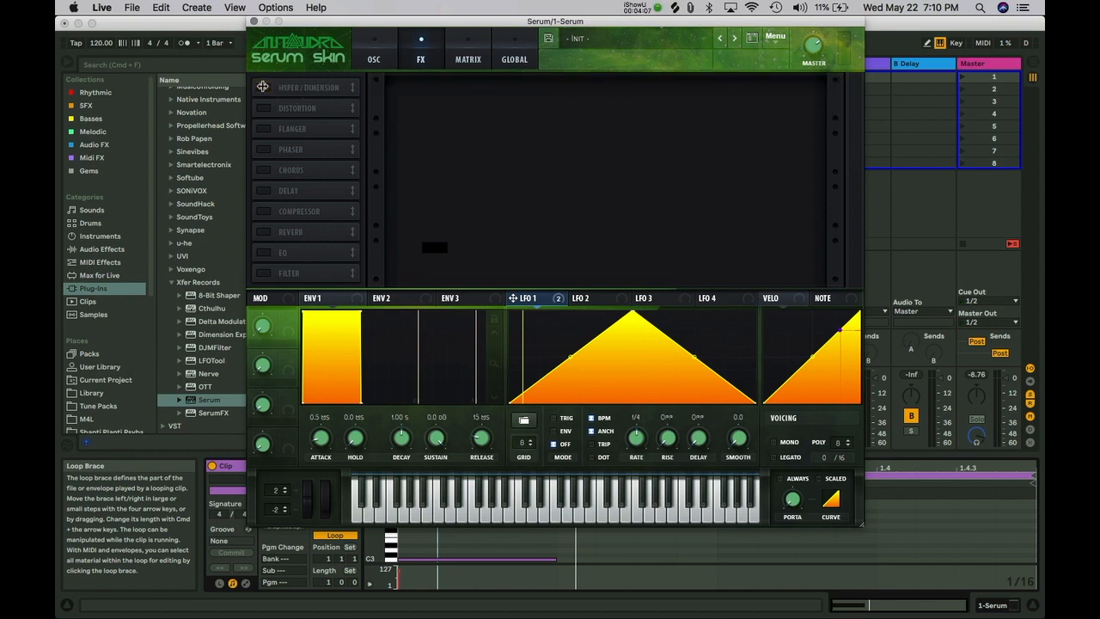
pyautogui.click(264, 89)
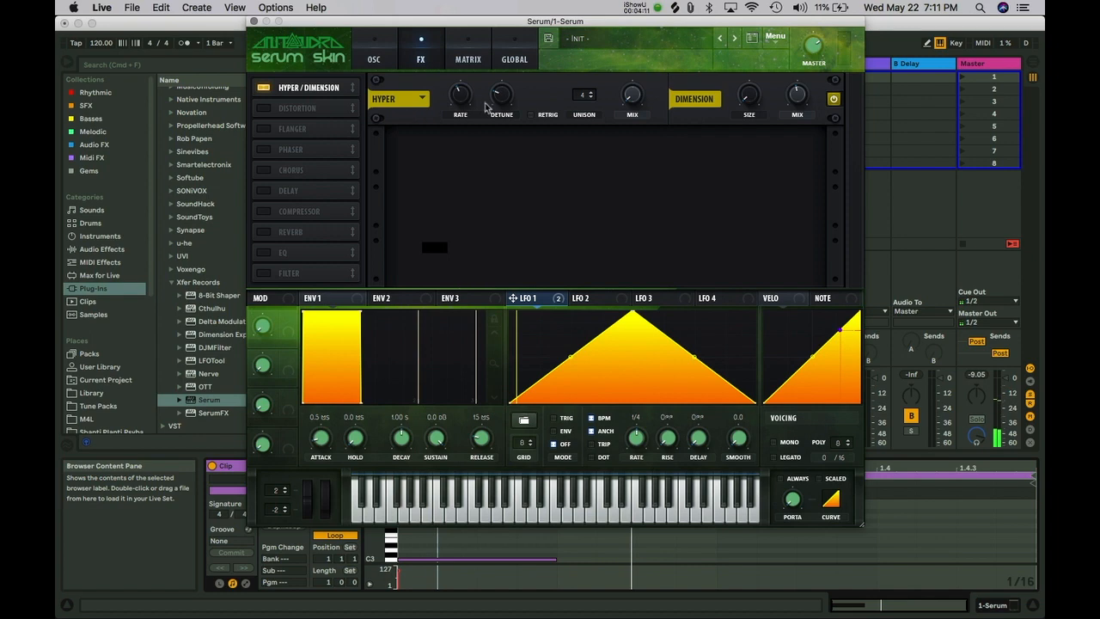
pyautogui.click(530, 114)
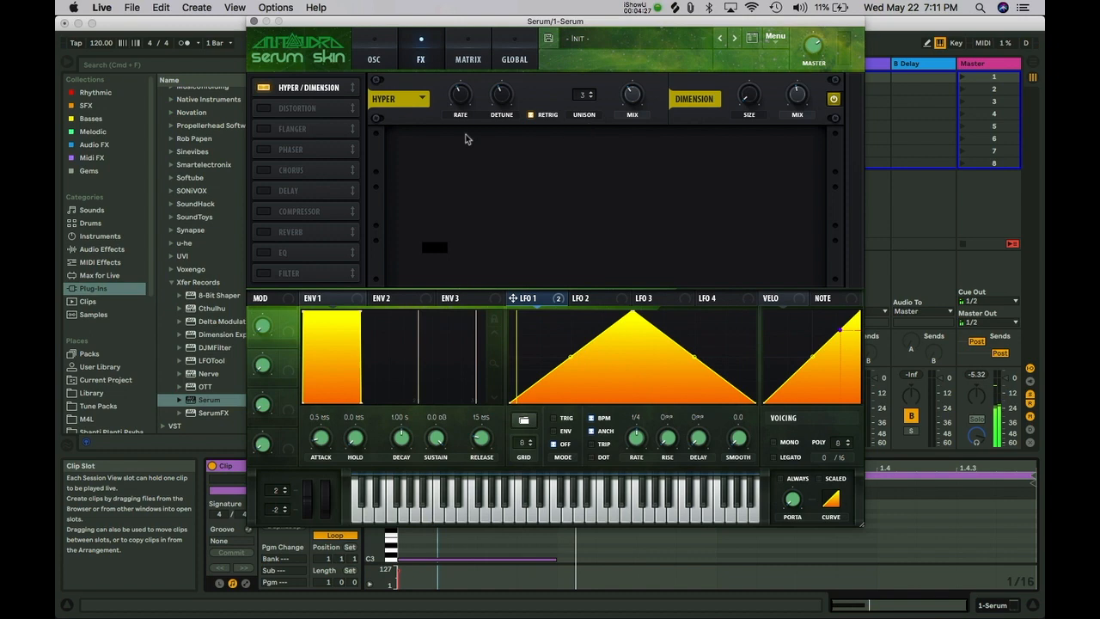
# Enable the phaser effect, lower its frequency and assign LFO 1 to modulate that frequency upward.
pyautogui.click(264, 151)
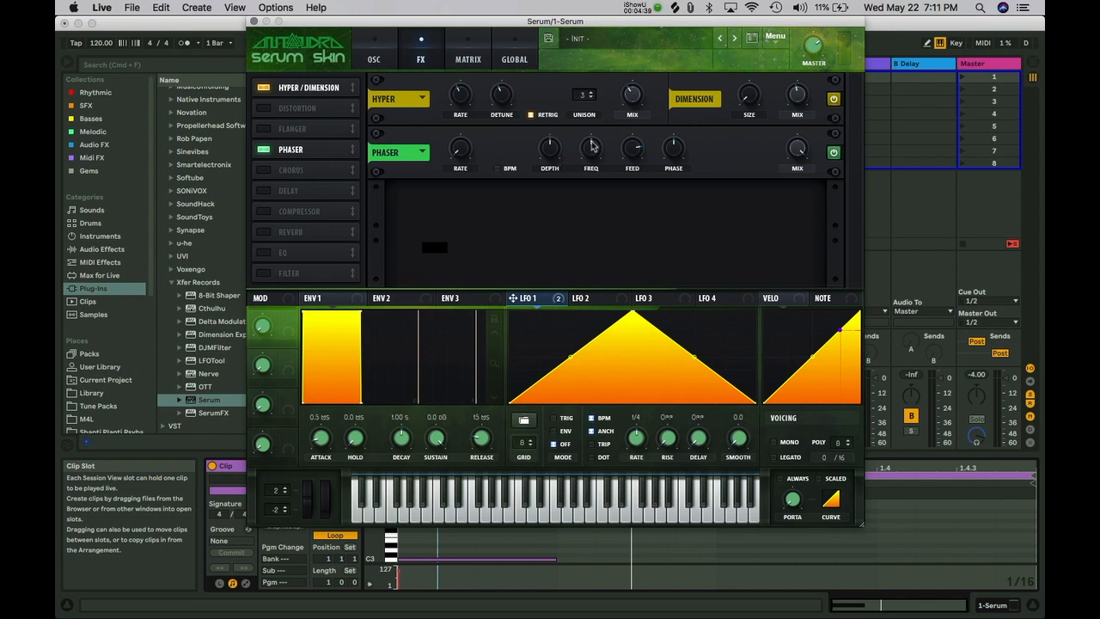
pyautogui.press('space')
pyautogui.moveTo(588, 148); pyautogui.dragTo(588, 150)
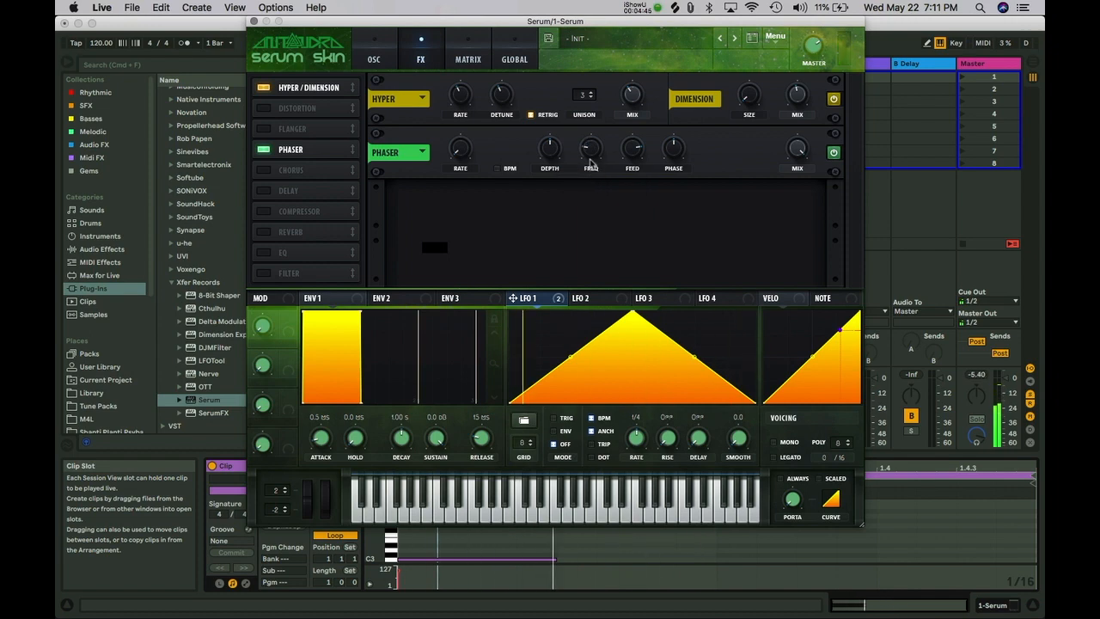
pyautogui.moveTo(530, 306); pyautogui.dragTo(592, 153)
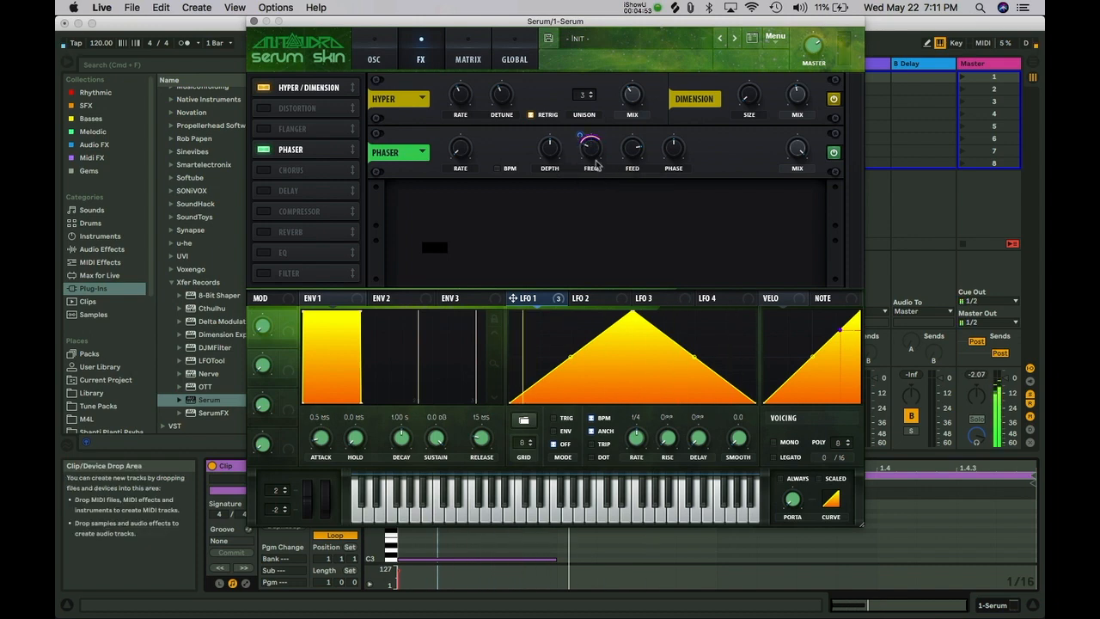
pyautogui.moveTo(596, 163); pyautogui.dragTo(580, 131)
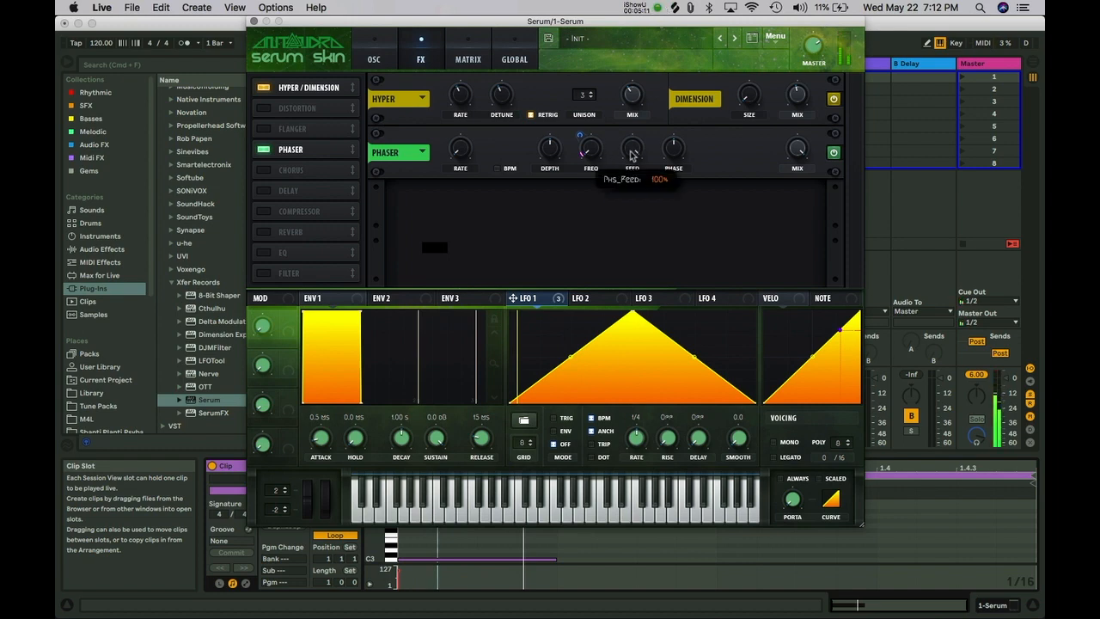
# Reduce the phaser's feedback to 26% and bring its phase down to the minimum.
pyautogui.moveTo(623, 247); pyautogui.dragTo(620, 257)
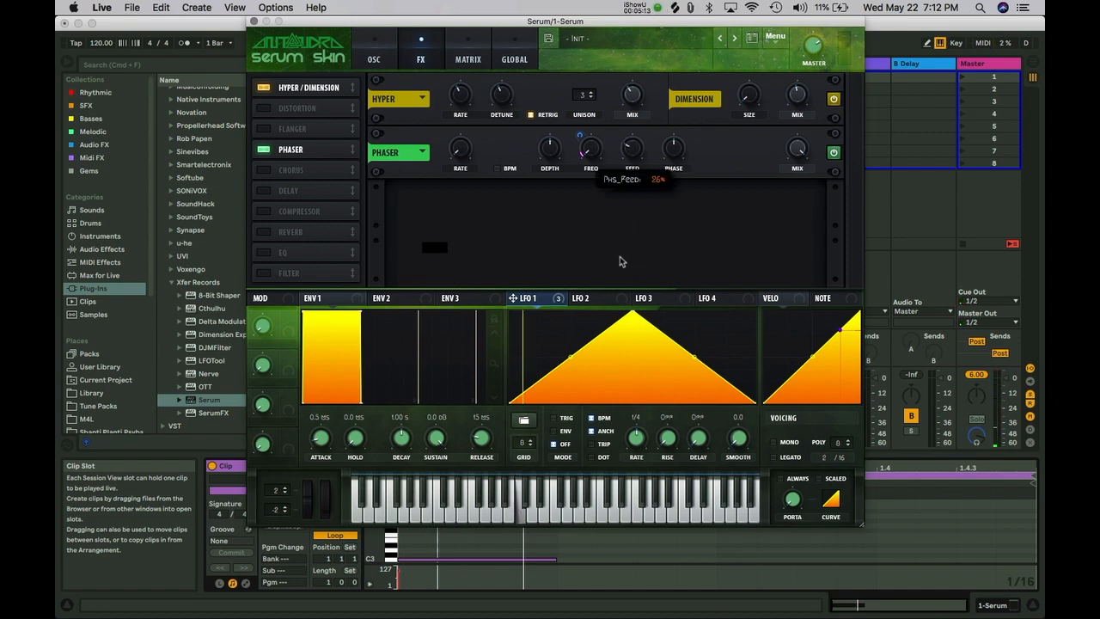
pyautogui.moveTo(676, 159); pyautogui.dragTo(676, 139)
pyautogui.moveTo(679, 100); pyautogui.dragTo(645, 213)
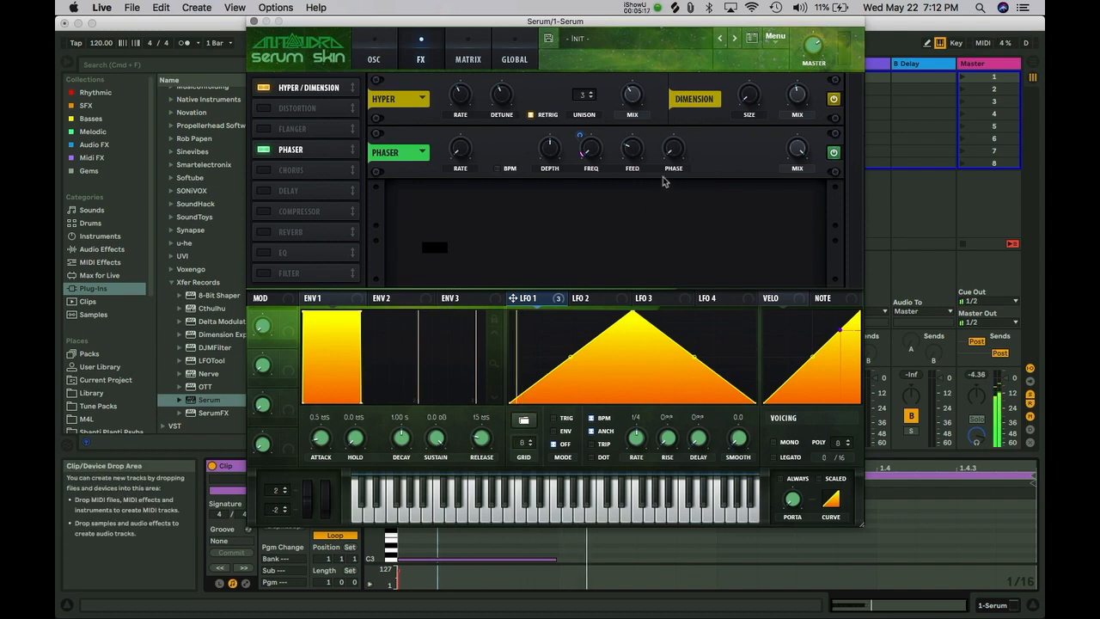
pyautogui.moveTo(675, 126); pyautogui.dragTo(685, 52)
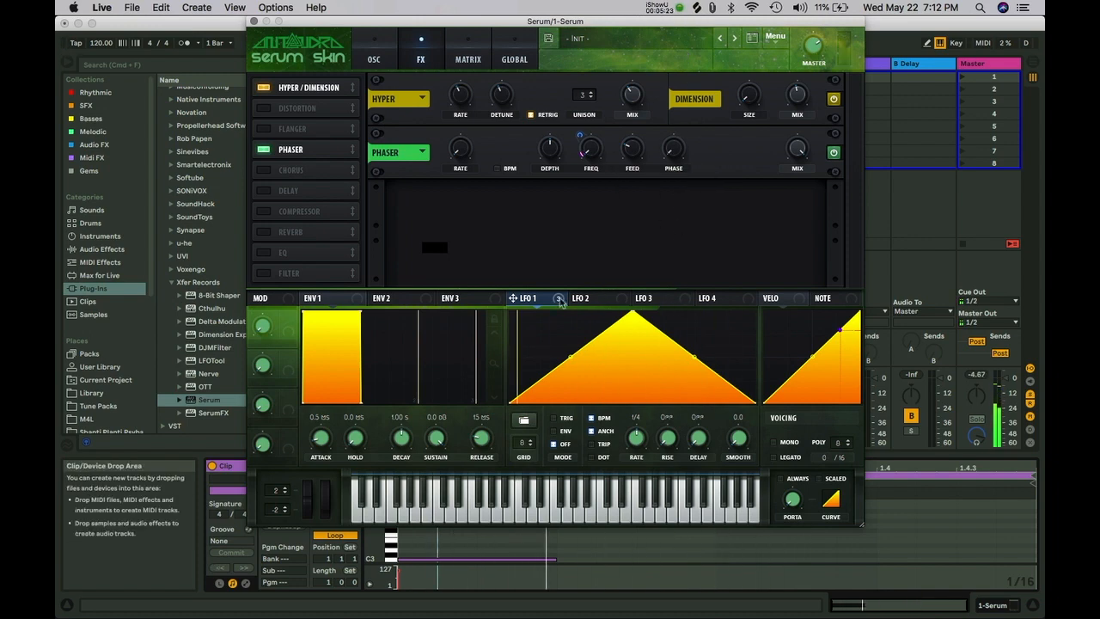
# Assign LFO 1 to the phaser's phase with a reduced modulation amount, and compare the sound with the phaser bypassed.
pyautogui.moveTo(543, 295); pyautogui.dragTo(677, 152)
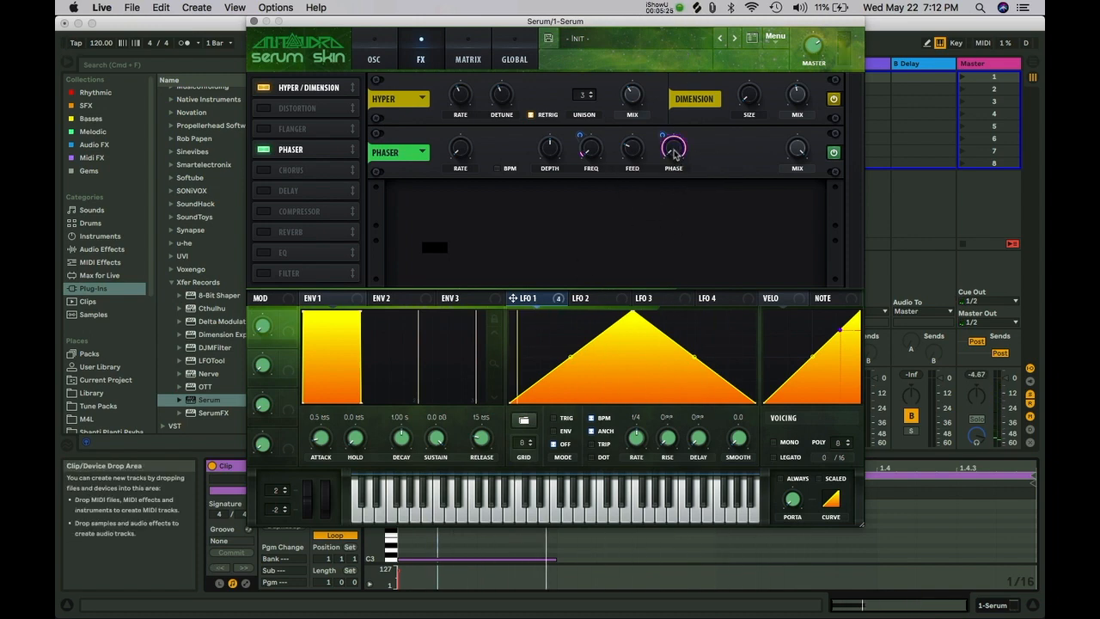
pyautogui.rightClick(674, 153)
pyautogui.click(662, 180)
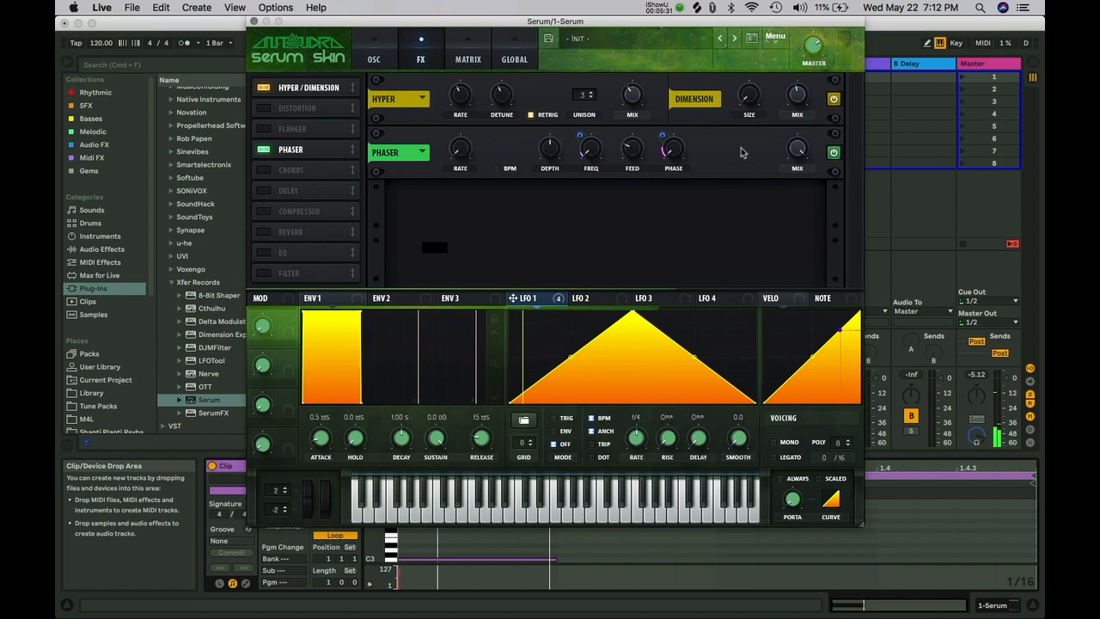
pyautogui.click(263, 151)
pyautogui.click(263, 151)
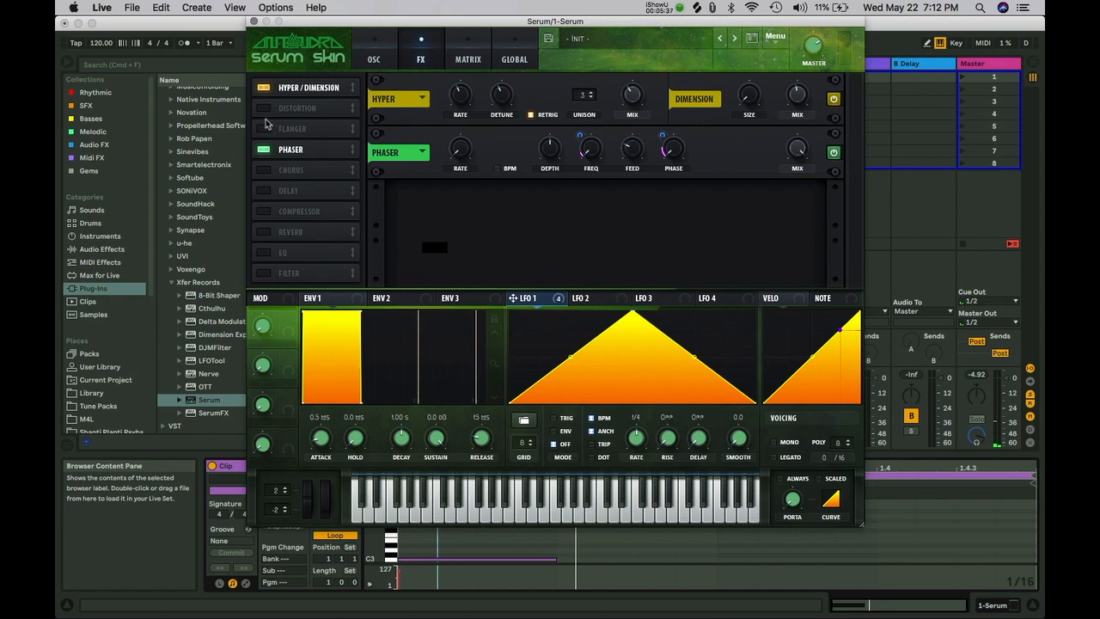
# Enable the compressor effect, adjust its threshold, lower its ratio and raise its gain.
pyautogui.click(264, 211)
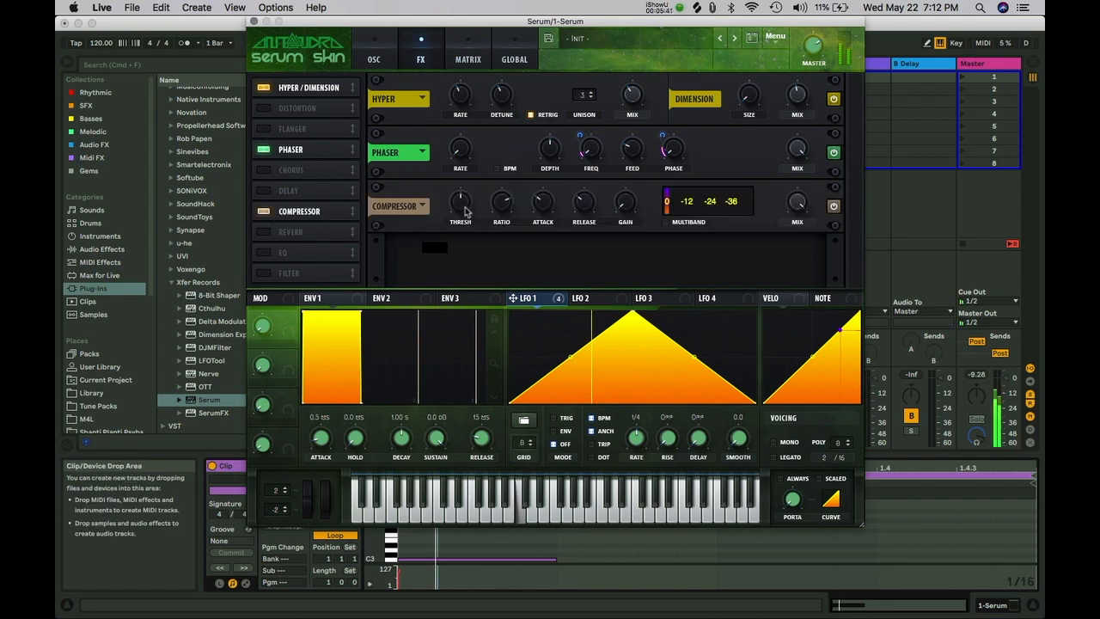
pyautogui.moveTo(466, 213); pyautogui.dragTo(478, 255)
pyautogui.moveTo(629, 203); pyautogui.dragTo(626, 169)
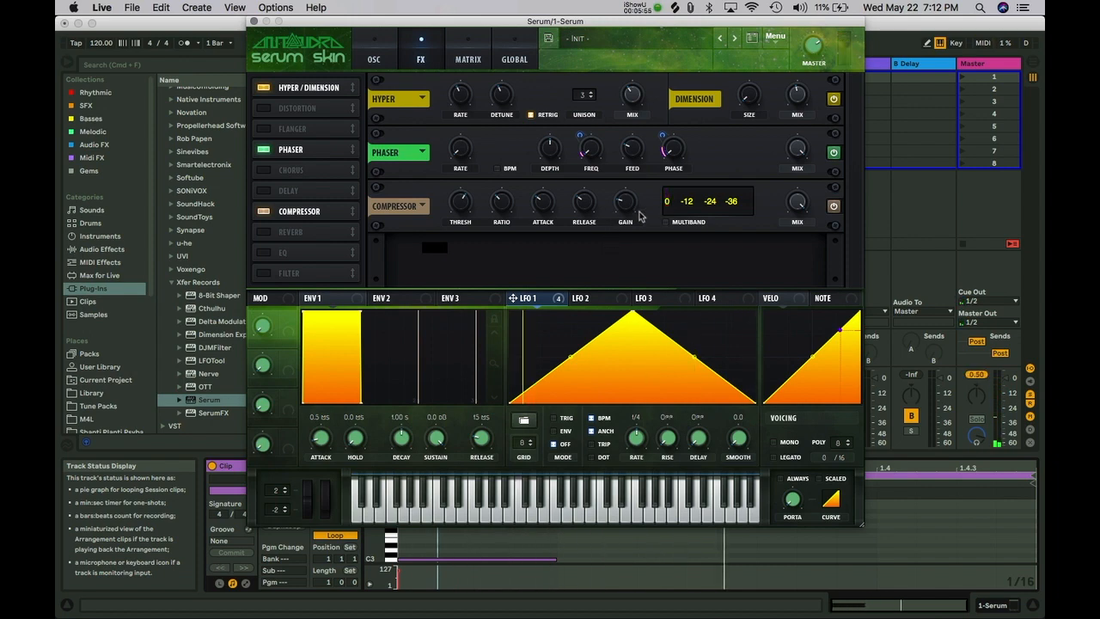
# Try multiband compression, switch back to single-band and readjust the compressor's threshold and gain.
pyautogui.click(666, 222)
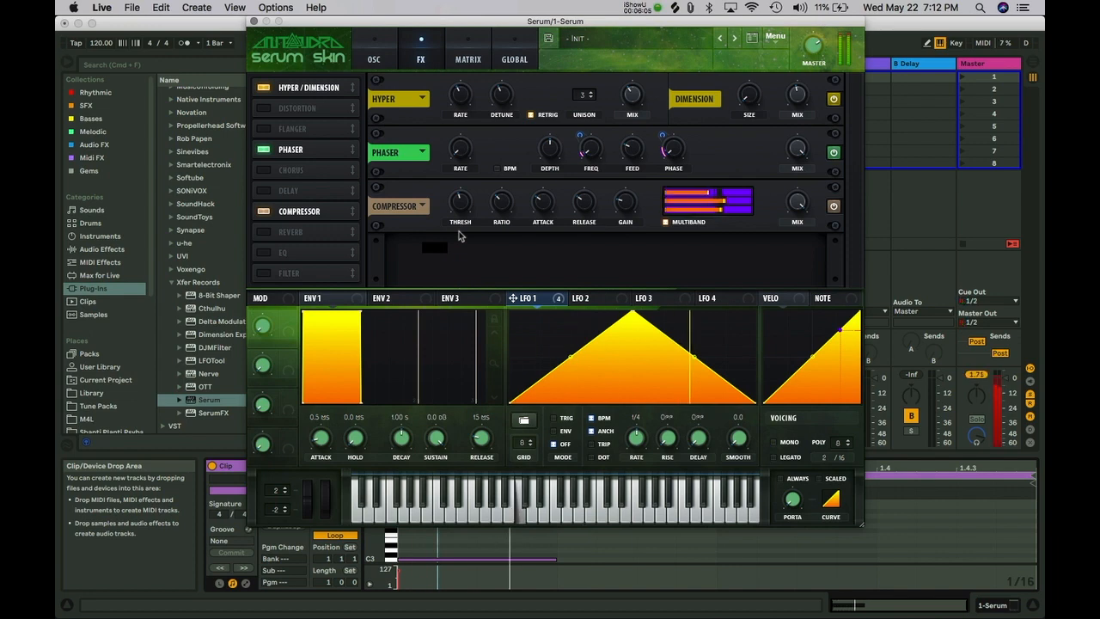
pyautogui.click(666, 223)
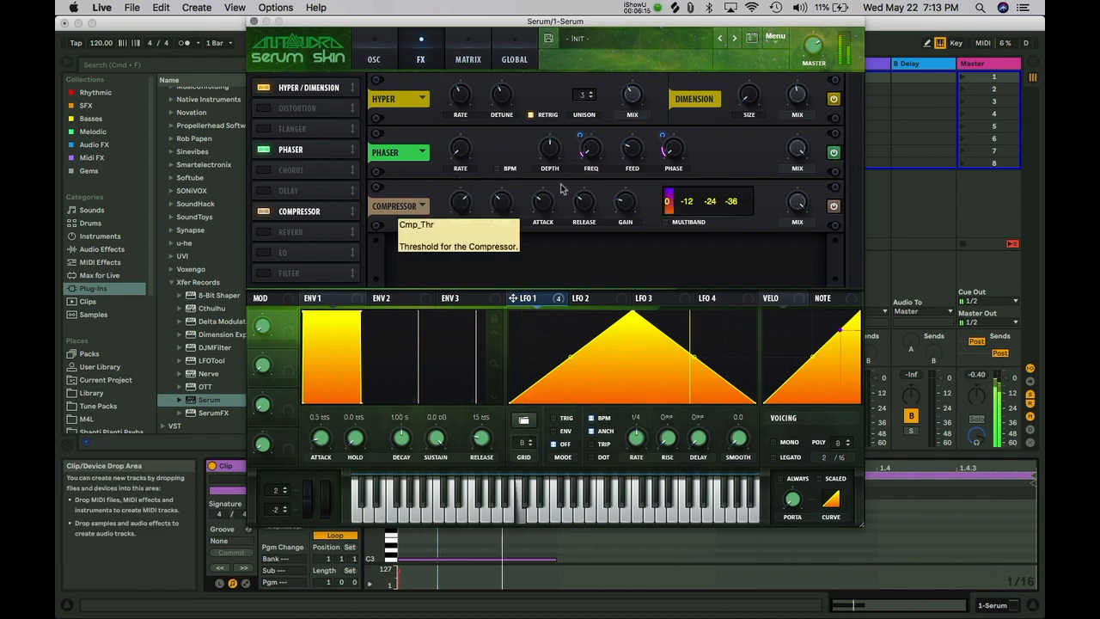
pyautogui.moveTo(625, 199); pyautogui.dragTo(625, 201)
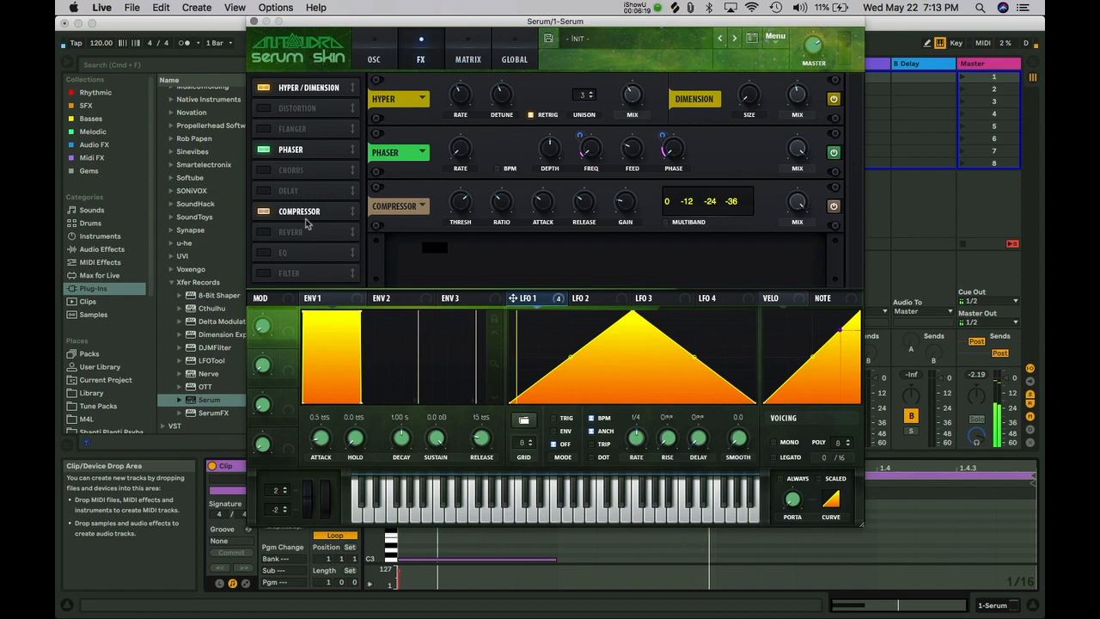
# Enable the filter effect and set its type to MG Low 18.
pyautogui.click(263, 273)
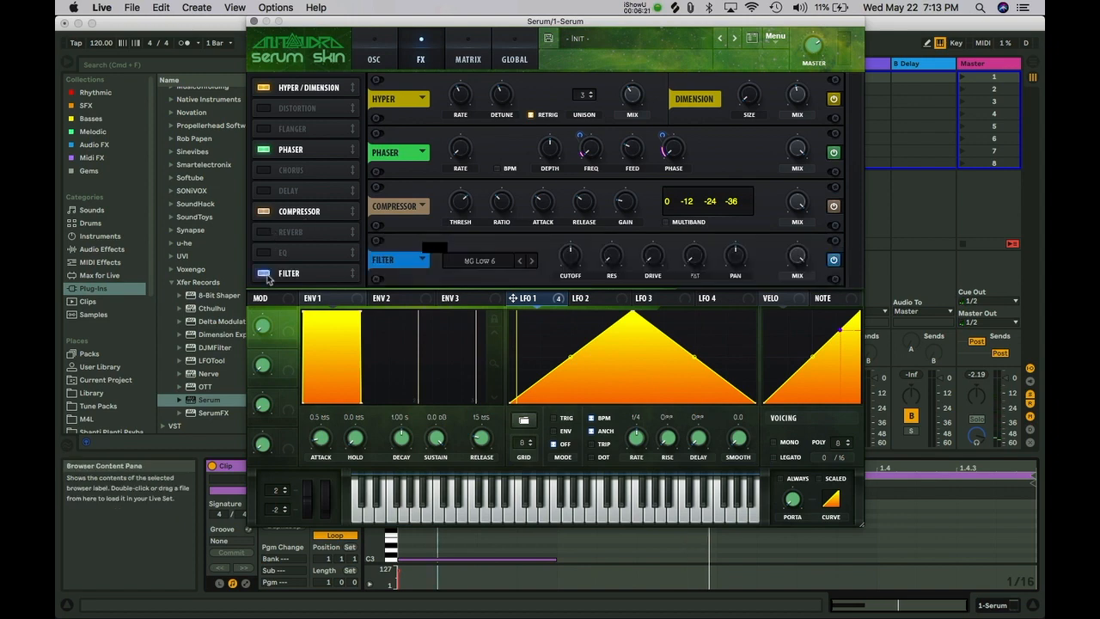
pyautogui.click(477, 261)
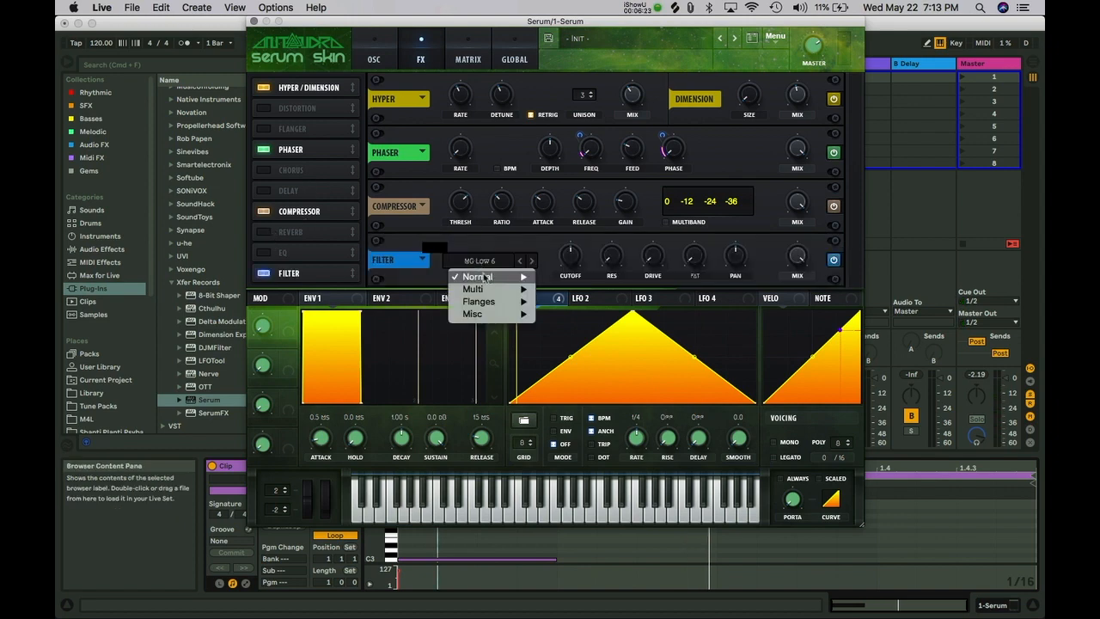
pyautogui.moveTo(490, 277)
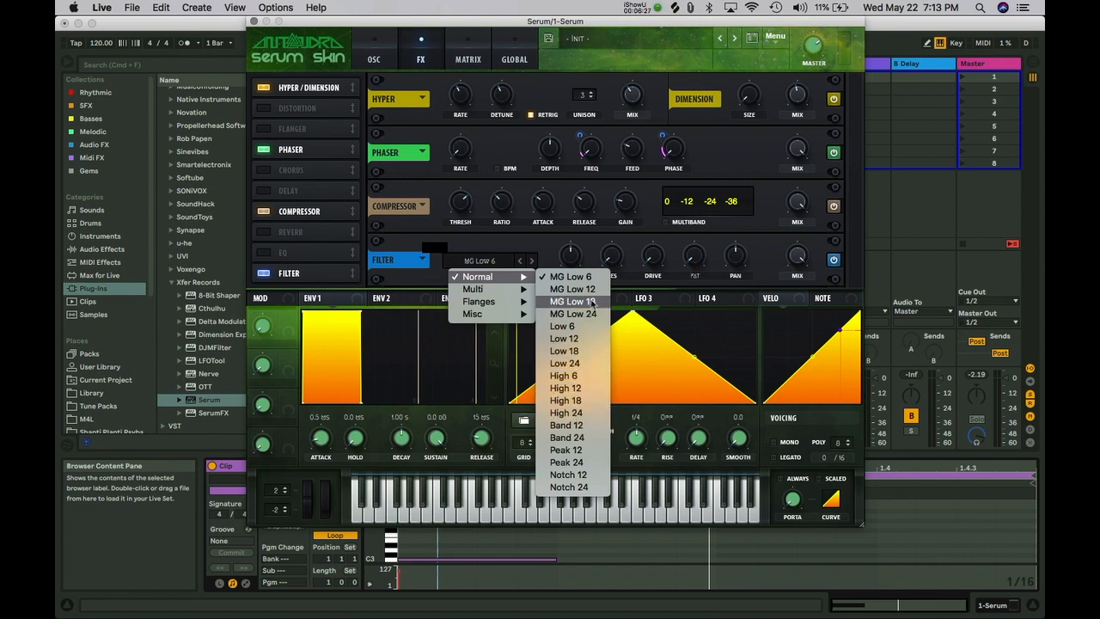
pyautogui.click(598, 304)
# Adjust the filter effect's cutoff, raise its resonance and assign LFO 1 to modulate the cutoff.
pyautogui.moveTo(571, 257); pyautogui.dragTo(568, 282)
pyautogui.moveTo(612, 257); pyautogui.dragTo(622, 179)
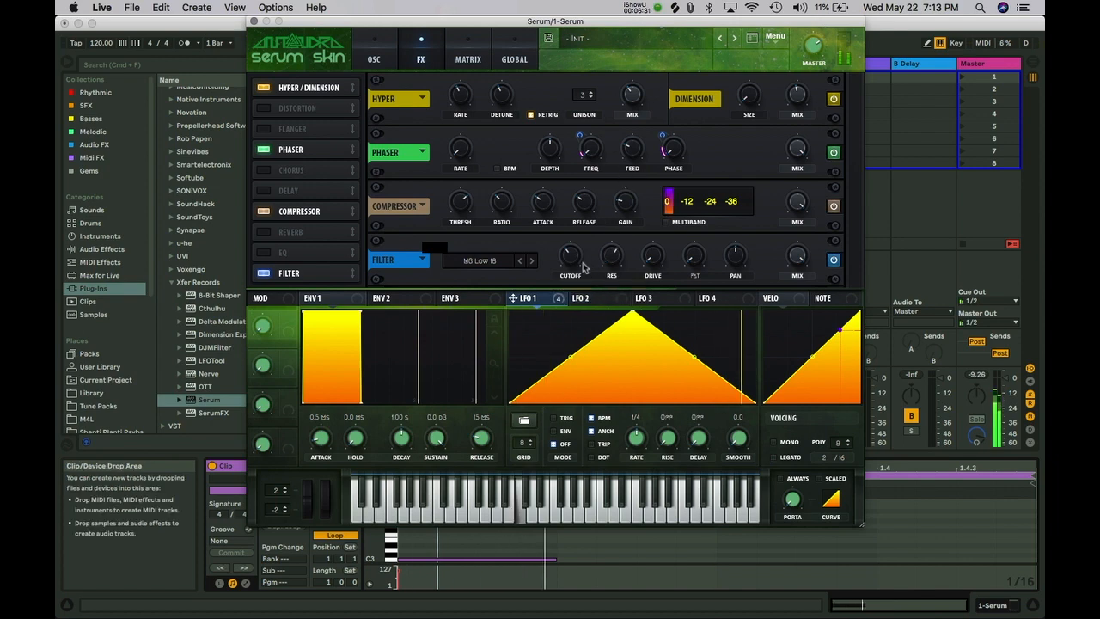
pyautogui.moveTo(571, 254); pyautogui.dragTo(572, 236)
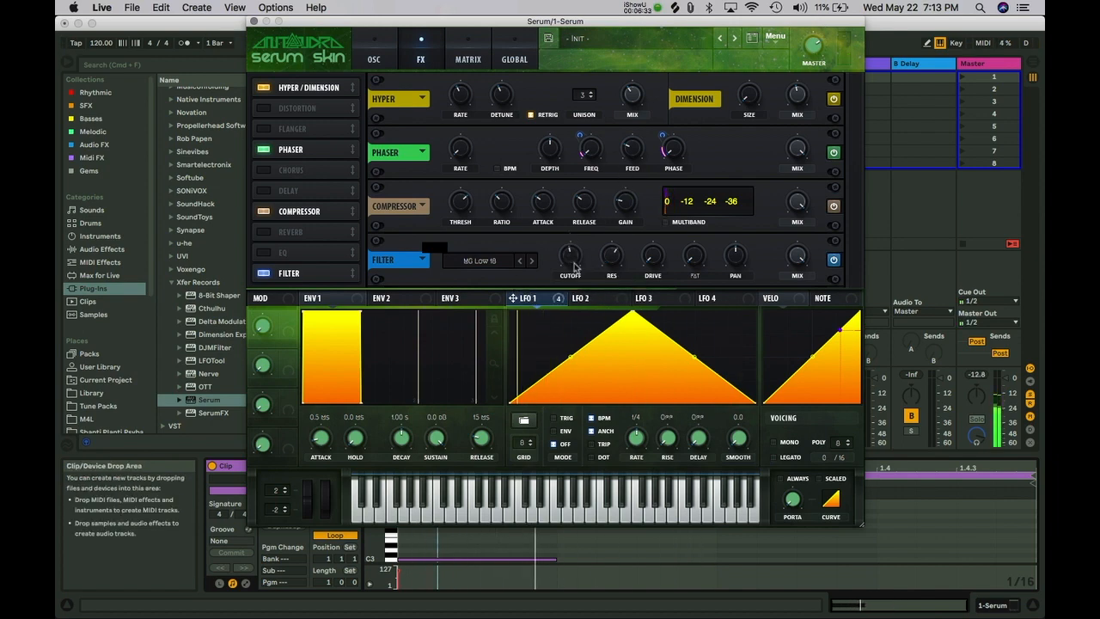
pyautogui.moveTo(531, 303); pyautogui.dragTo(573, 257)
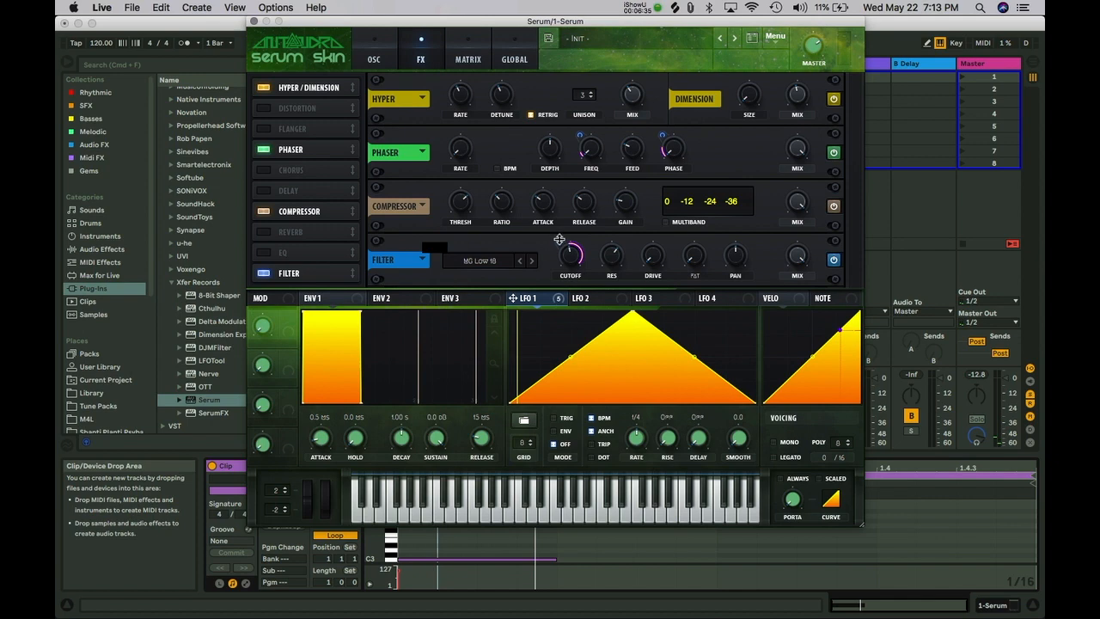
# Adjust the LFO 1 modulation depth on the filter effect's cutoff and set the filter's fat amount to 12%.
pyautogui.moveTo(559, 239); pyautogui.dragTo(564, 249)
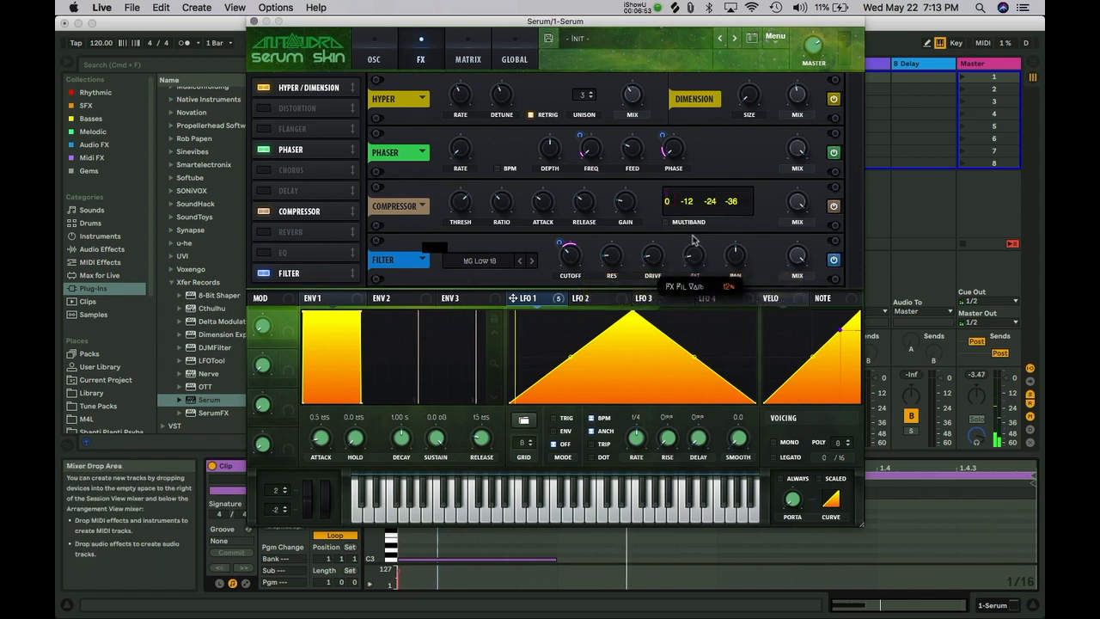
pyautogui.scroll(3, 695, 239)
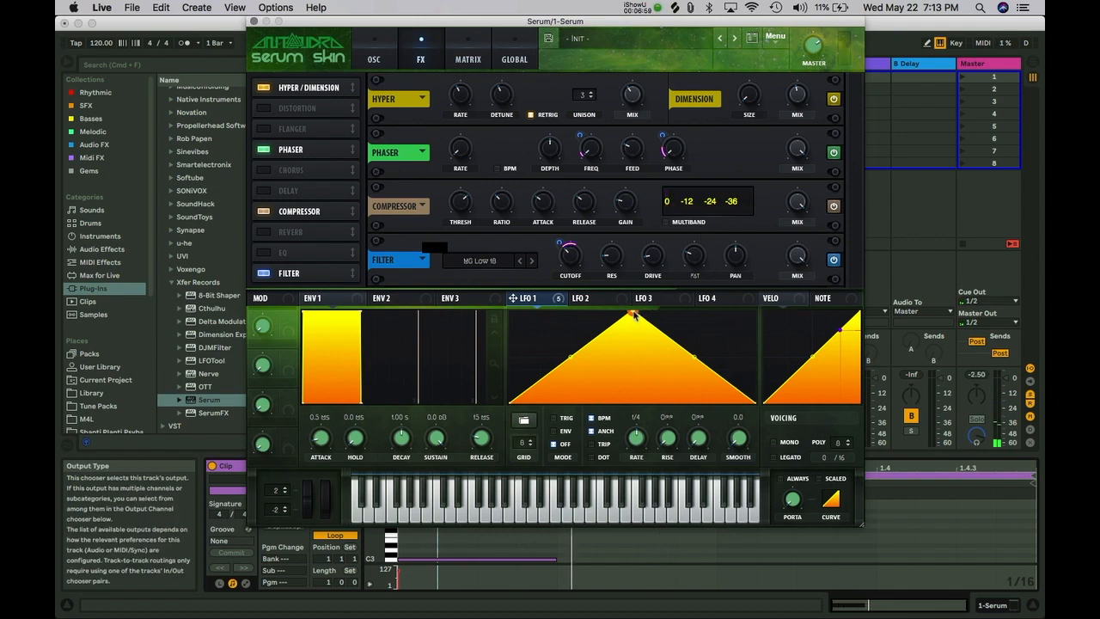
# Reshape LFO 1 into a rising ramp by moving its peak to the end, and bend the ramp into a concave curve.
pyautogui.moveTo(634, 315); pyautogui.dragTo(755, 314)
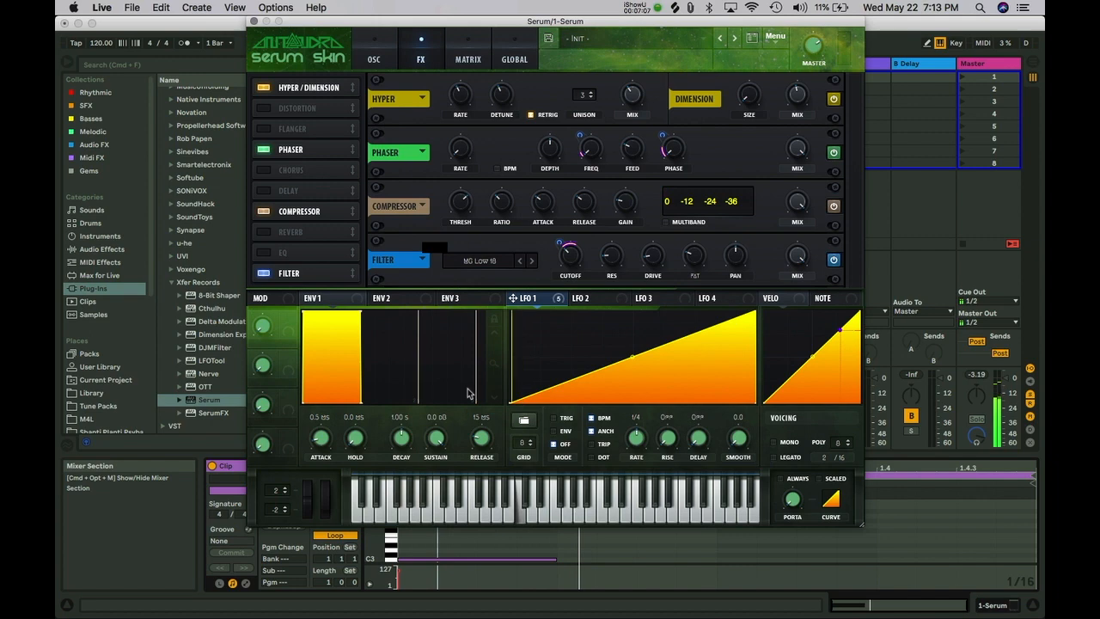
pyautogui.moveTo(632, 356); pyautogui.dragTo(633, 373)
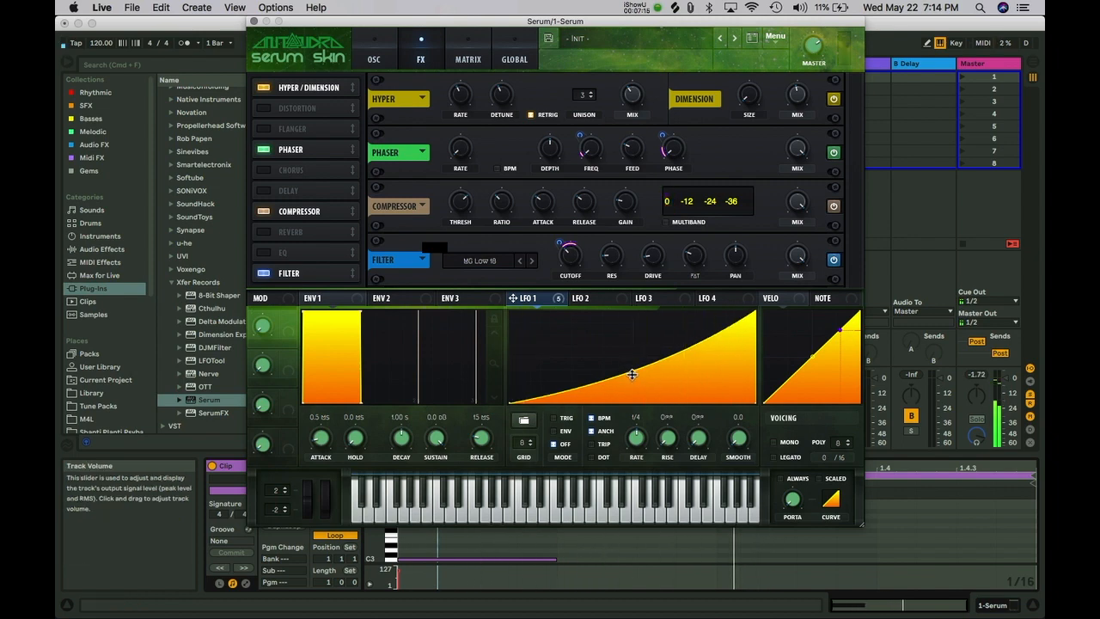
# Set oscillator B's octave to -1 and its semitones to -7.
pyautogui.click(374, 52)
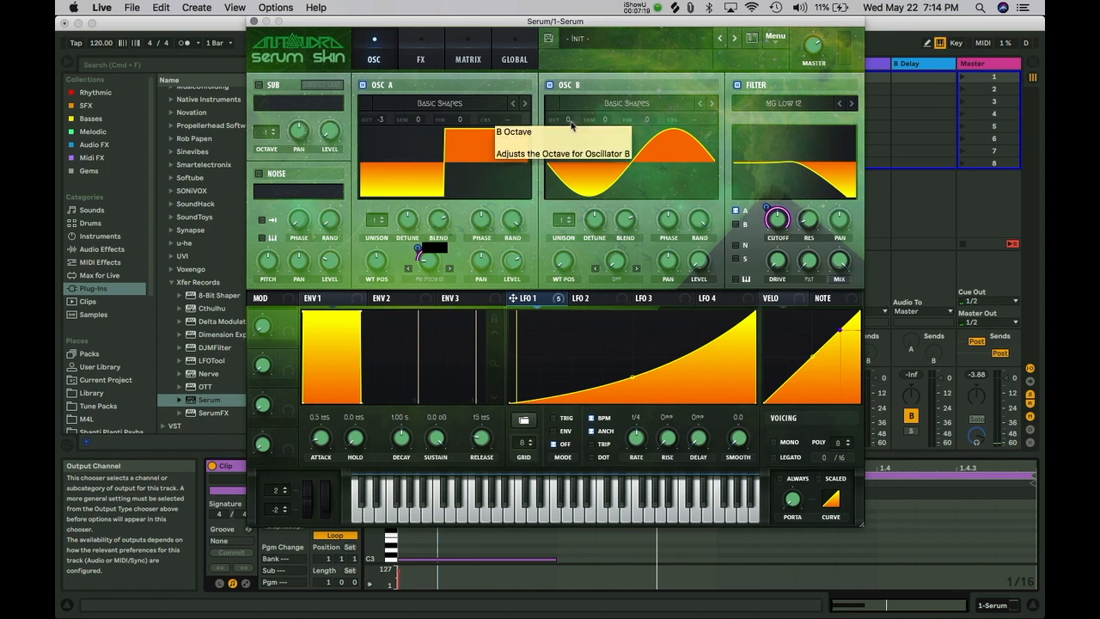
pyautogui.moveTo(571, 122); pyautogui.dragTo(580, 107)
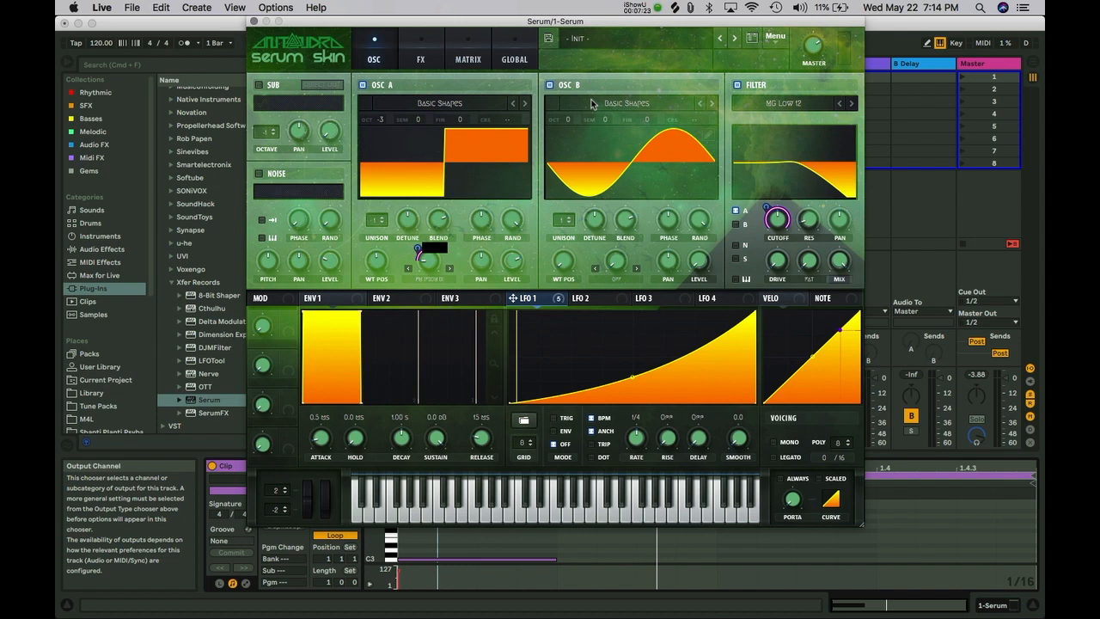
pyautogui.moveTo(569, 121); pyautogui.dragTo(582, 113)
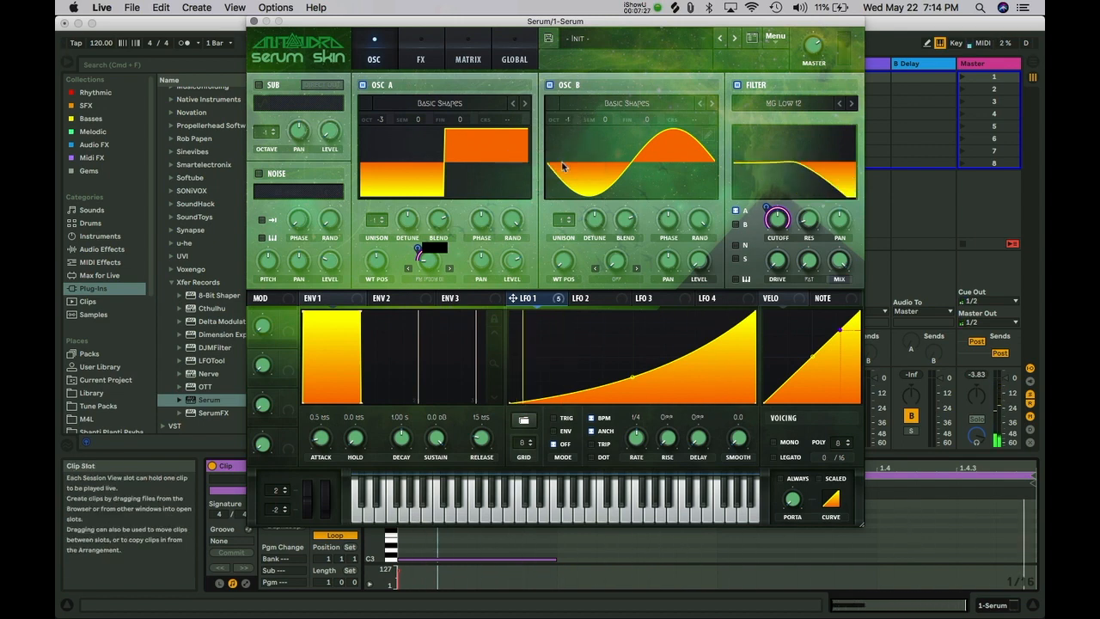
pyautogui.moveTo(567, 126); pyautogui.dragTo(567, 135)
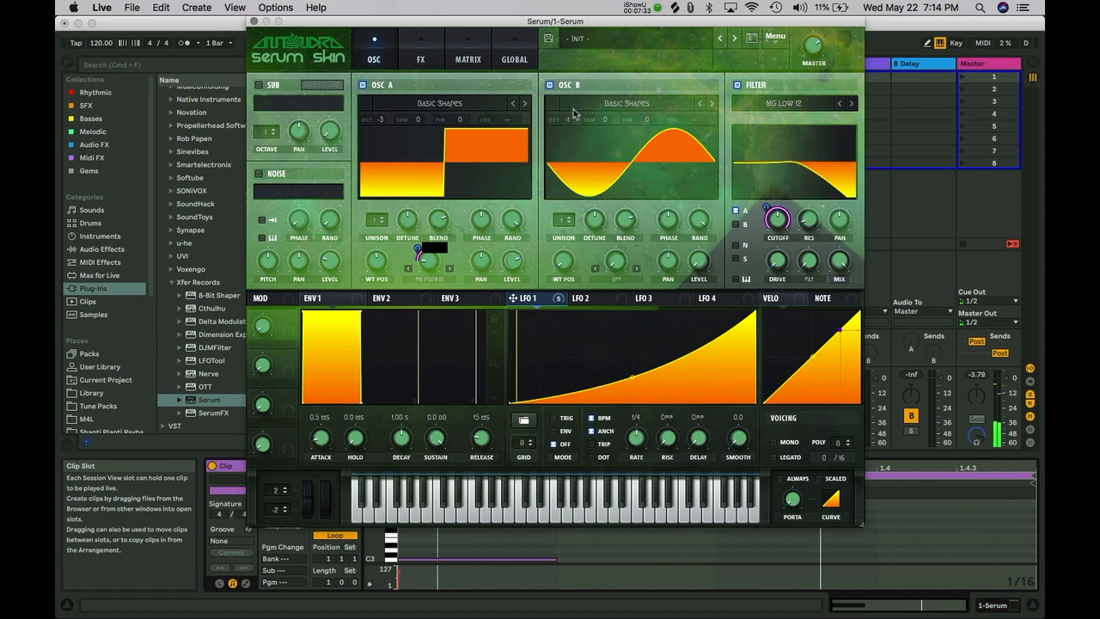
pyautogui.moveTo(578, 118)
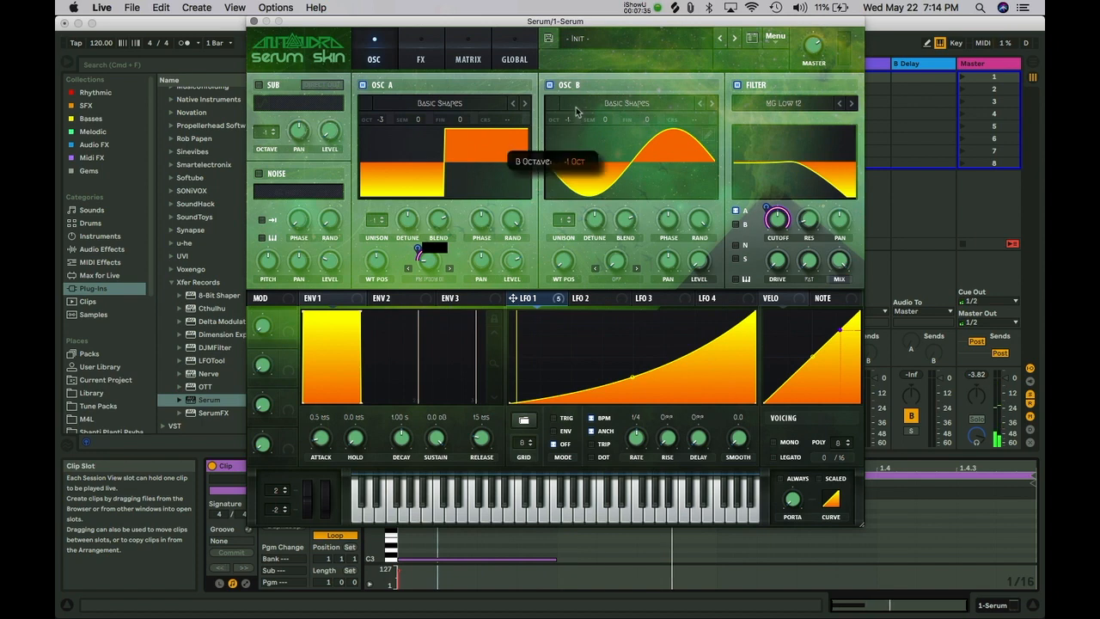
pyautogui.scroll(1, 576, 110)
pyautogui.moveTo(610, 124)
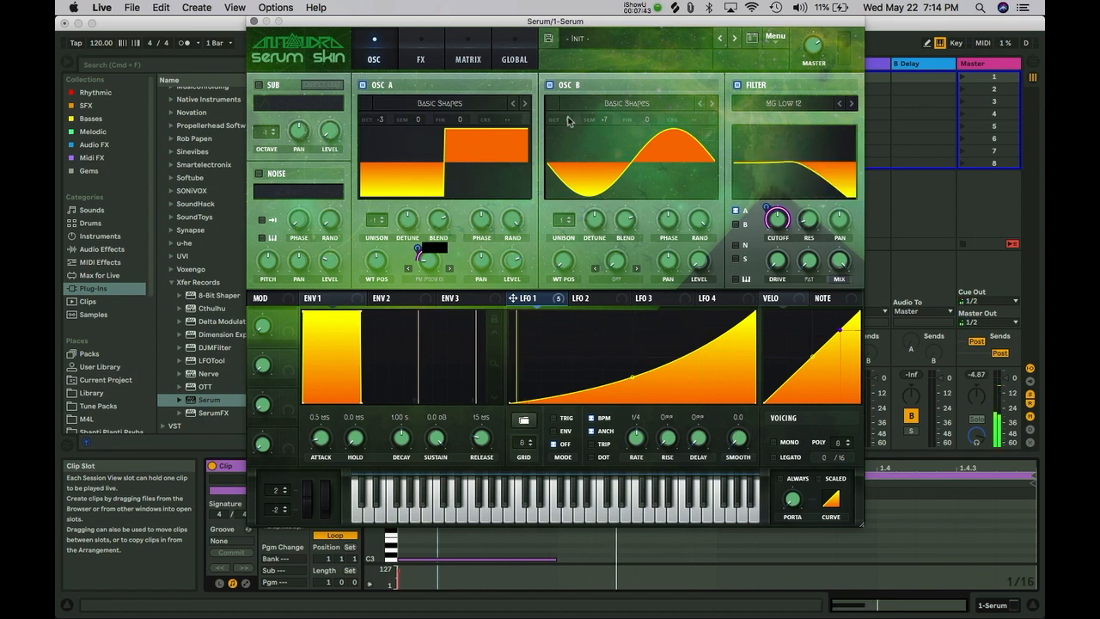
pyautogui.moveTo(567, 121); pyautogui.dragTo(569, 128)
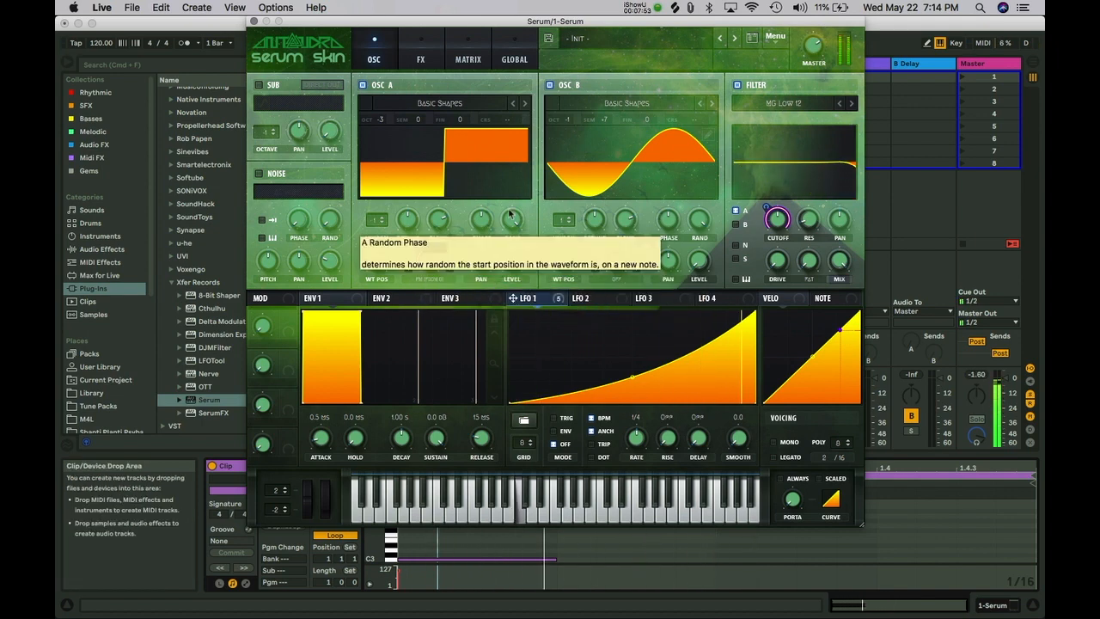
# Readjust the FM warp amount of oscillator A.
pyautogui.moveTo(432, 269); pyautogui.dragTo(432, 244)
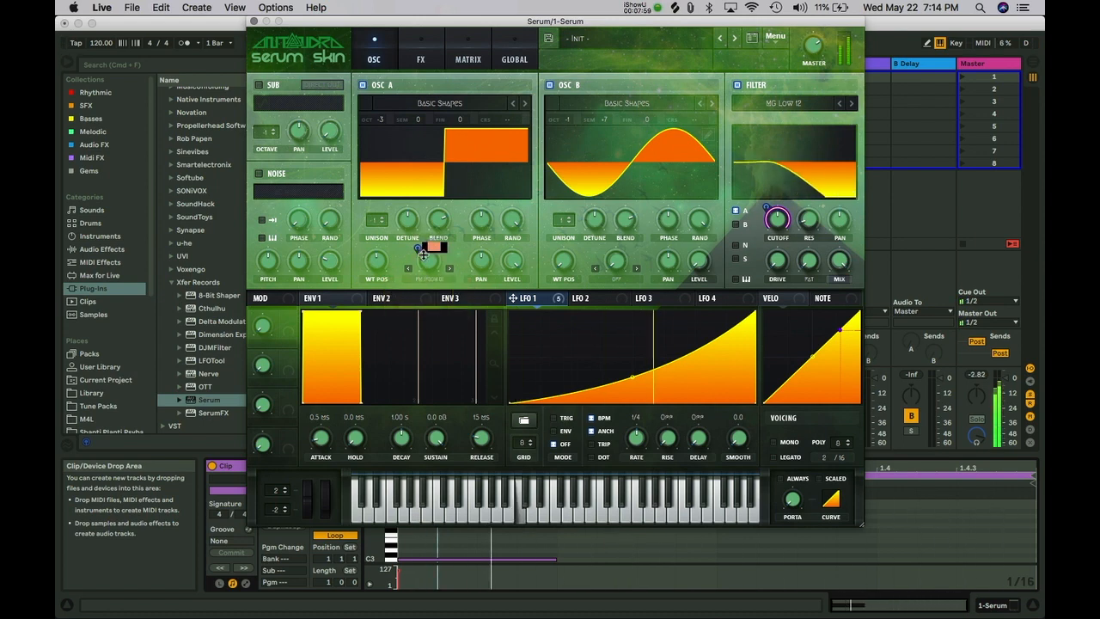
pyautogui.scroll(3, 429, 264)
pyautogui.scroll(-10, 429, 264)
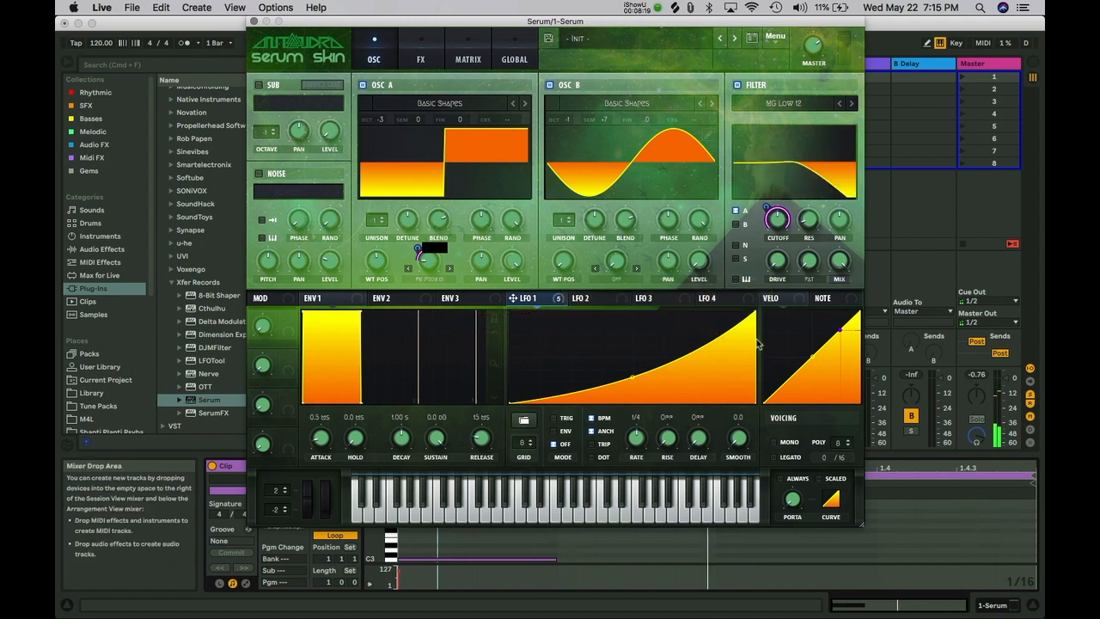
# Move LFO 1's peak back to the middle and set its rate to 1/8 with triplet and dotted timing enabled.
pyautogui.moveTo(756, 317); pyautogui.dragTo(634, 291)
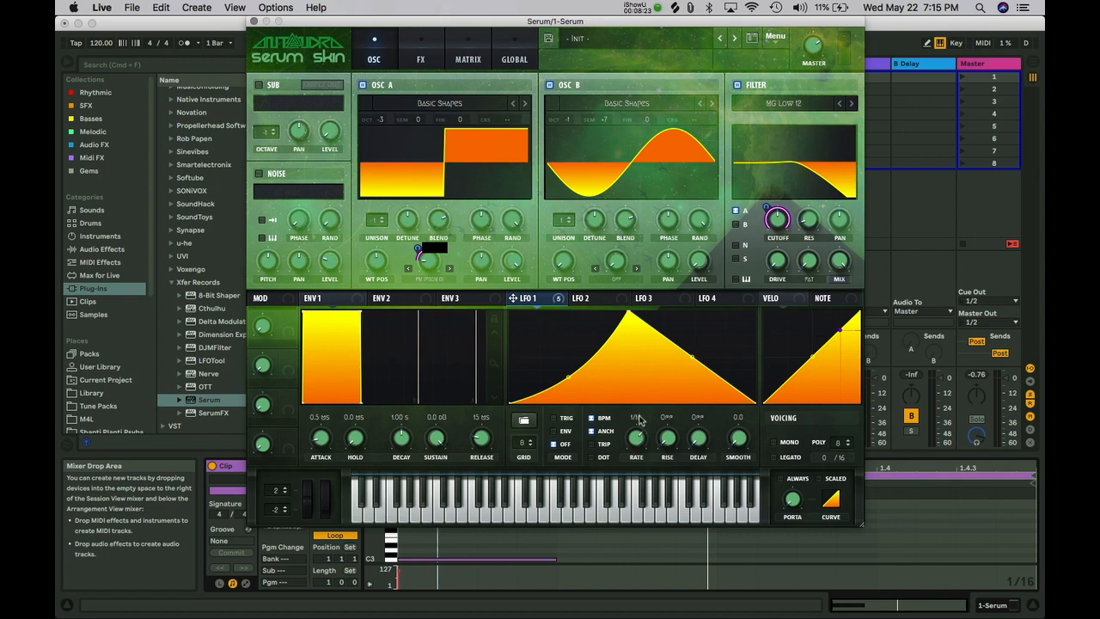
pyautogui.moveTo(637, 438); pyautogui.dragTo(639, 451)
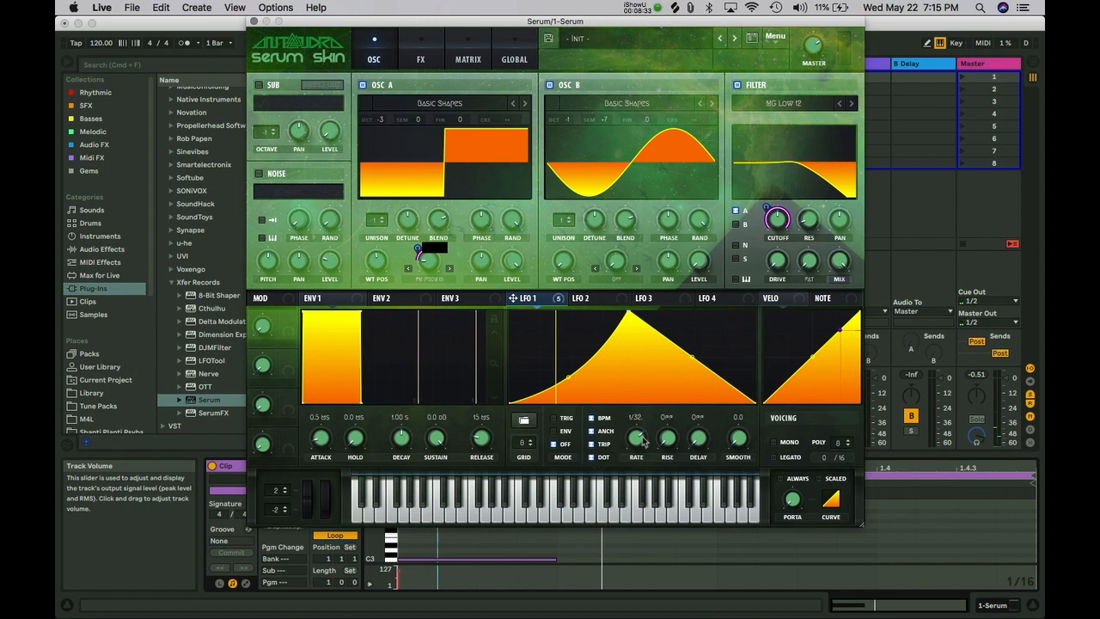
pyautogui.scroll(1, 637, 440)
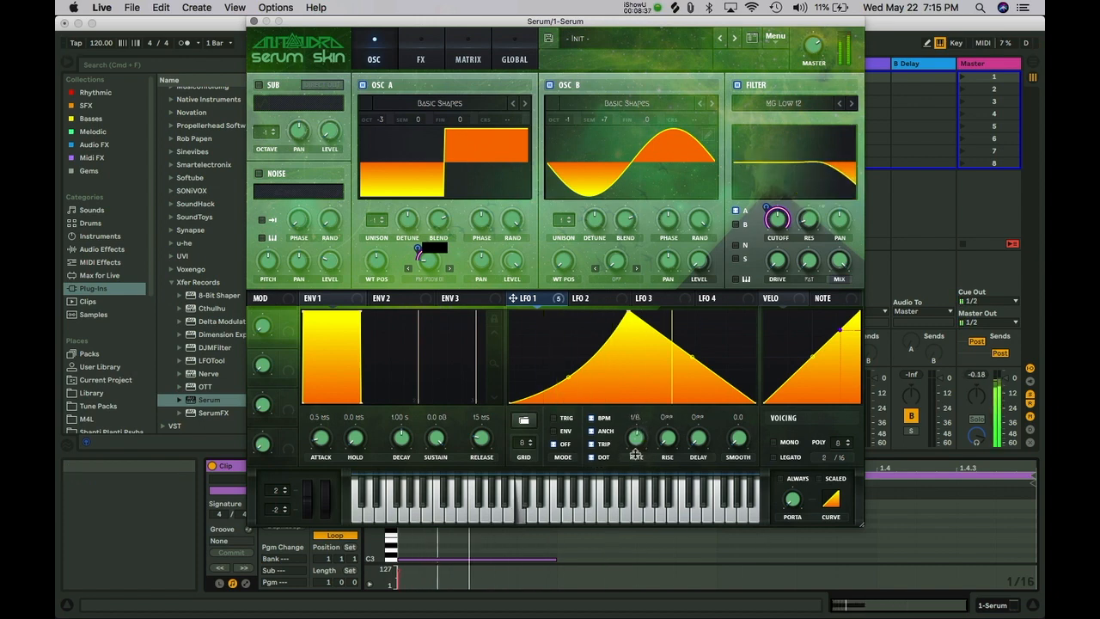
pyautogui.moveTo(640, 427)
pyautogui.mouseDown()
pyautogui.moveTo(637, 462)
pyautogui.moveTo(640, 436)
pyautogui.mouseUp()
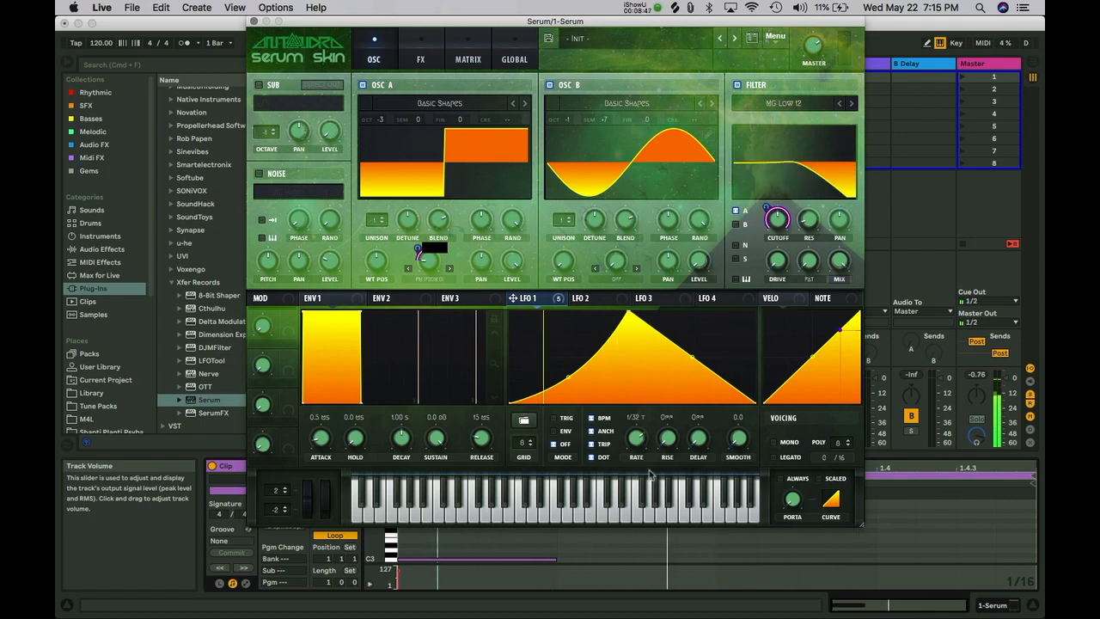
pyautogui.moveTo(638, 457); pyautogui.dragTo(632, 442)
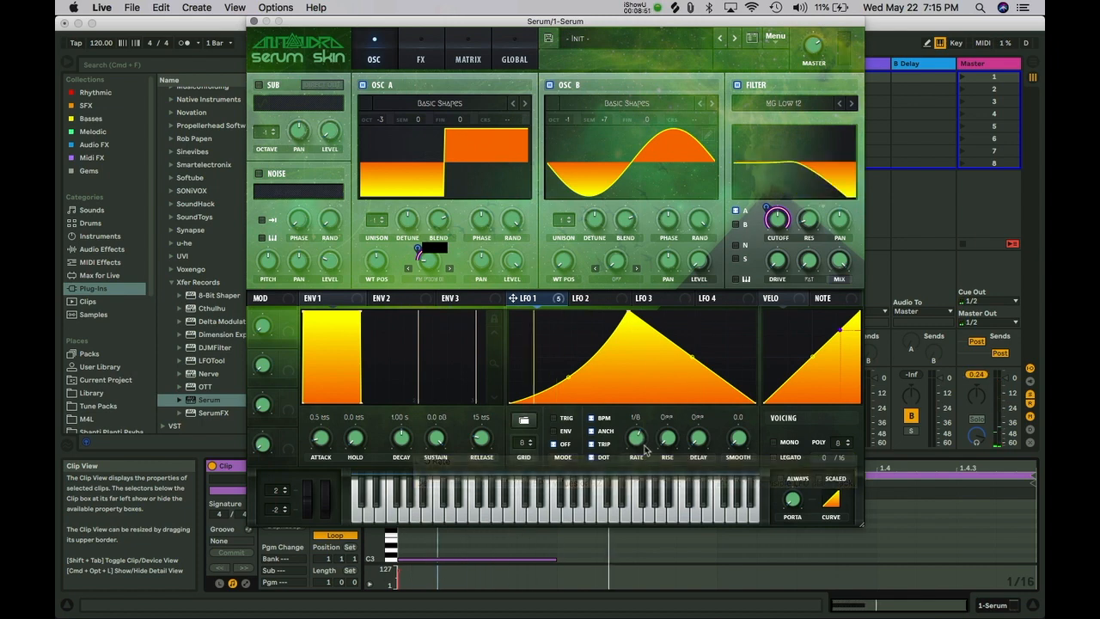
# Assign NoteOn Rand1 as the modulation source for LFO 1's rate.
pyautogui.rightClick(639, 446)
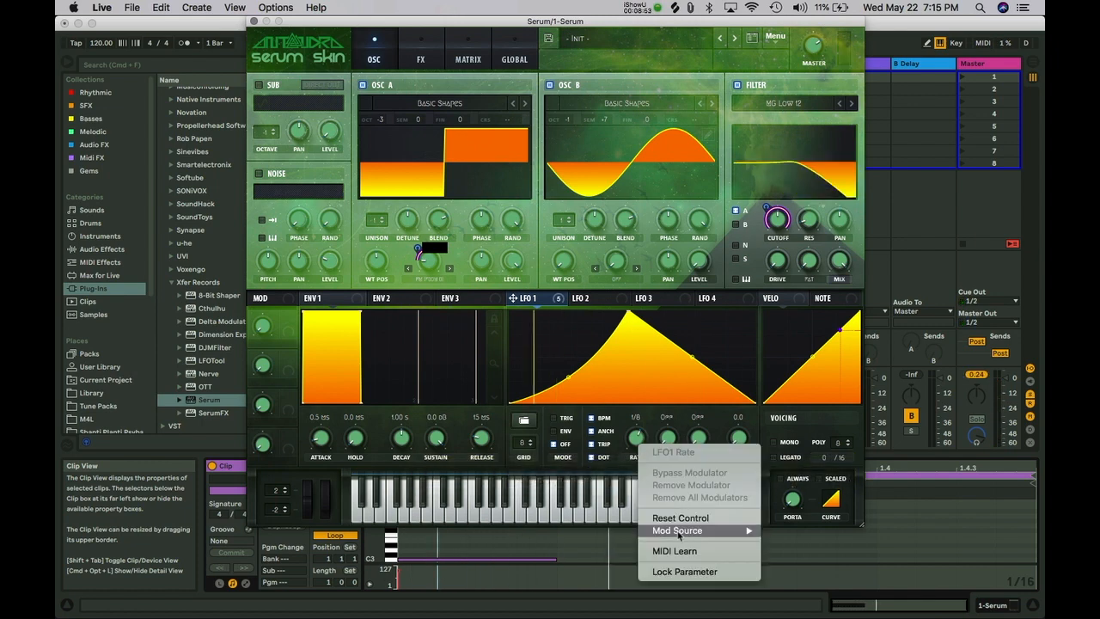
pyautogui.moveTo(681, 533)
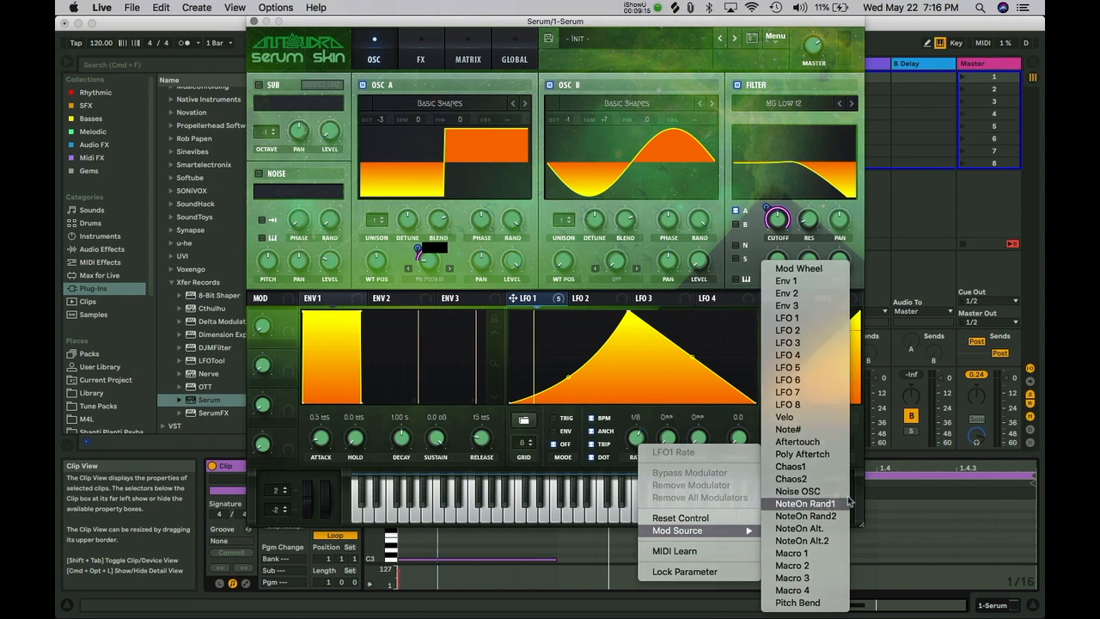
pyautogui.click(823, 506)
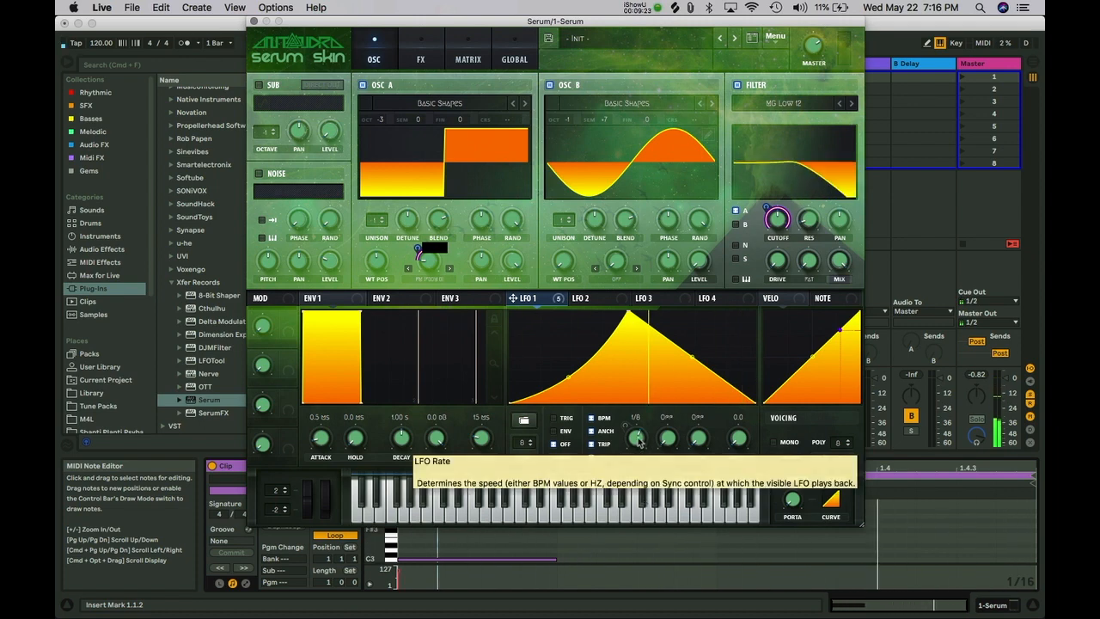
# Set LFO 1's base rate to 1/2 T and adjust the NoteOn Rand1 modulation amount for the LFO 1 rate in the matrix.
pyautogui.moveTo(638, 439); pyautogui.dragTo(638, 474)
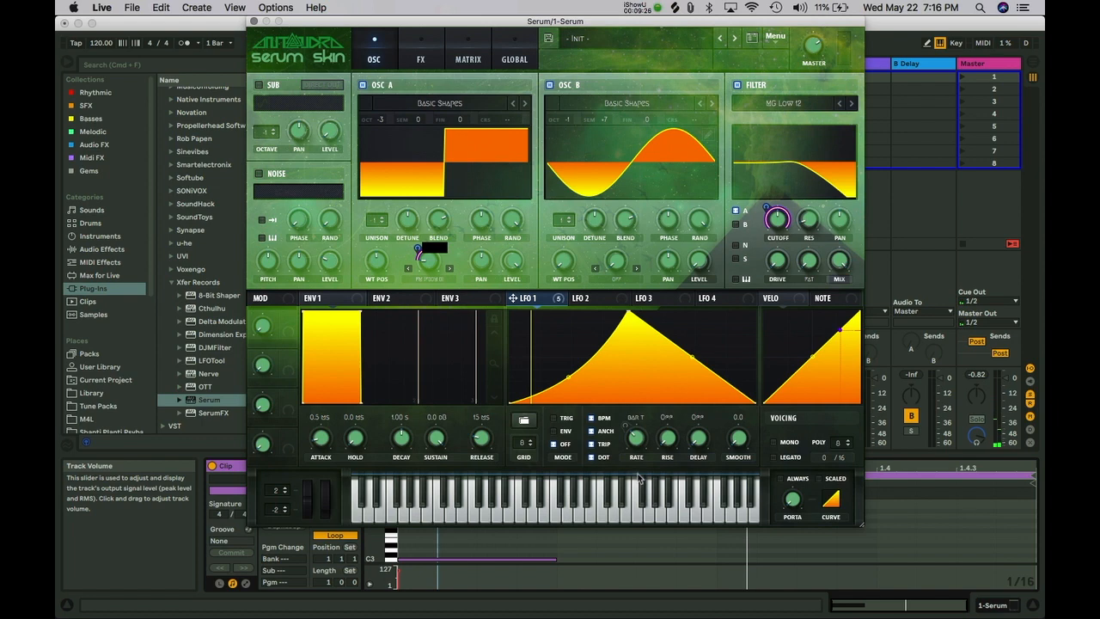
pyautogui.click(469, 57)
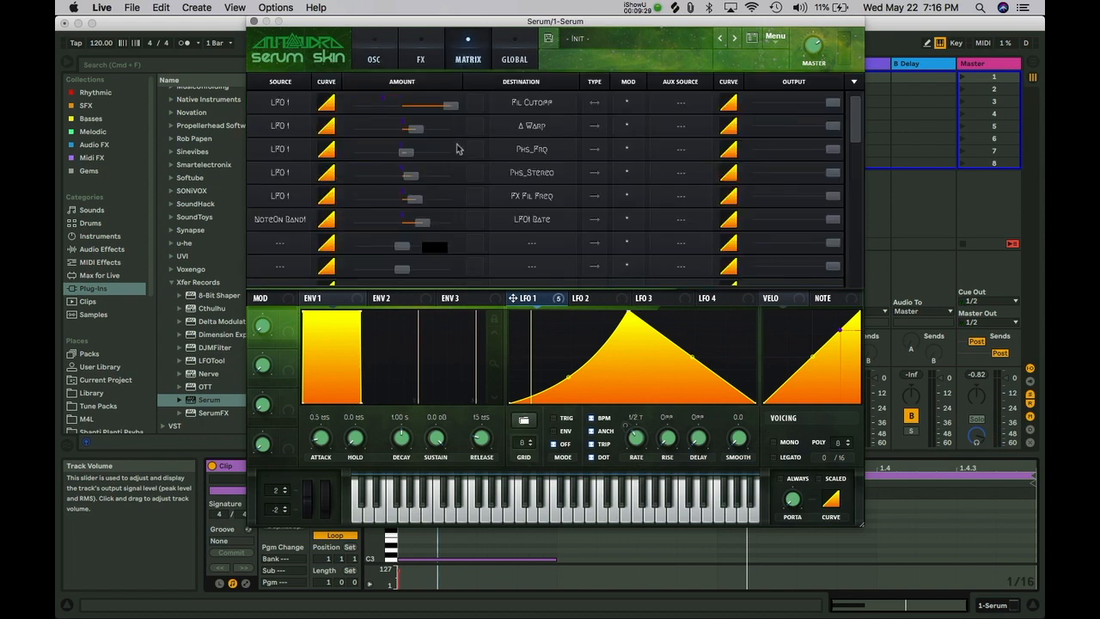
pyautogui.moveTo(432, 220); pyautogui.dragTo(413, 226)
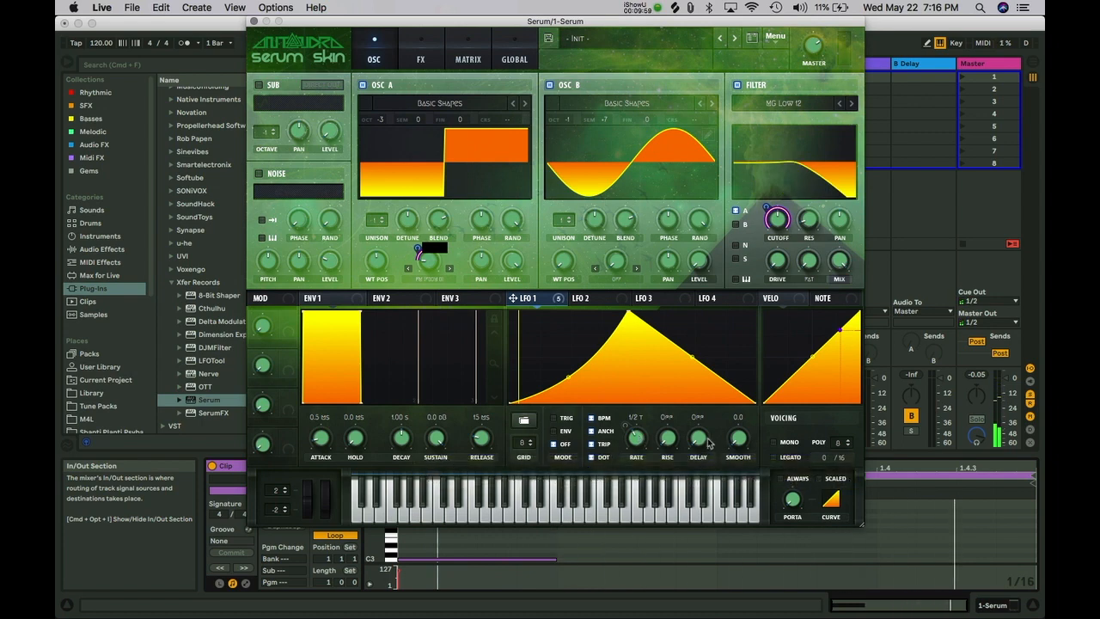
# Set LFO 1's smooth to 22.2, and its delay and rise to 1/16 each.
pyautogui.moveTo(738, 439); pyautogui.dragTo(739, 393)
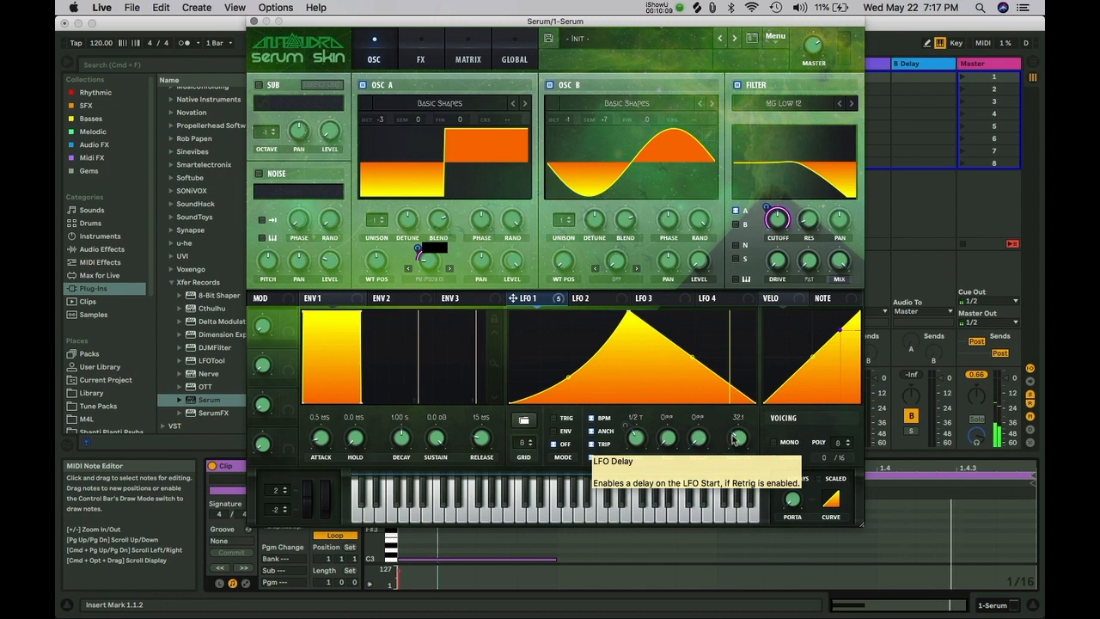
pyautogui.moveTo(738, 437); pyautogui.dragTo(737, 447)
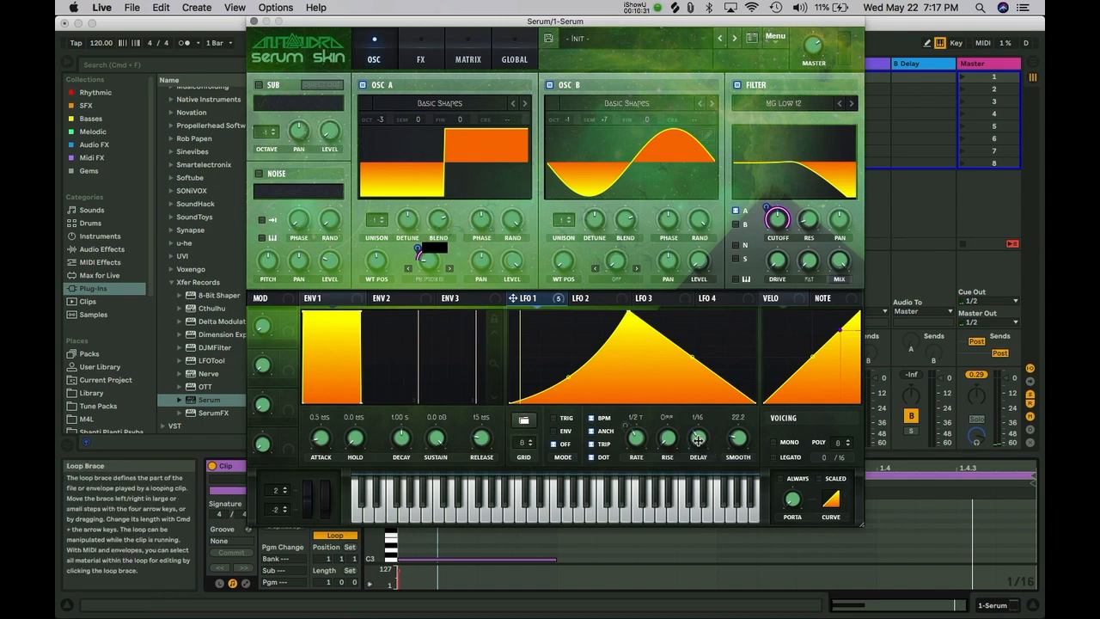
pyautogui.moveTo(667, 439); pyautogui.dragTo(666, 389)
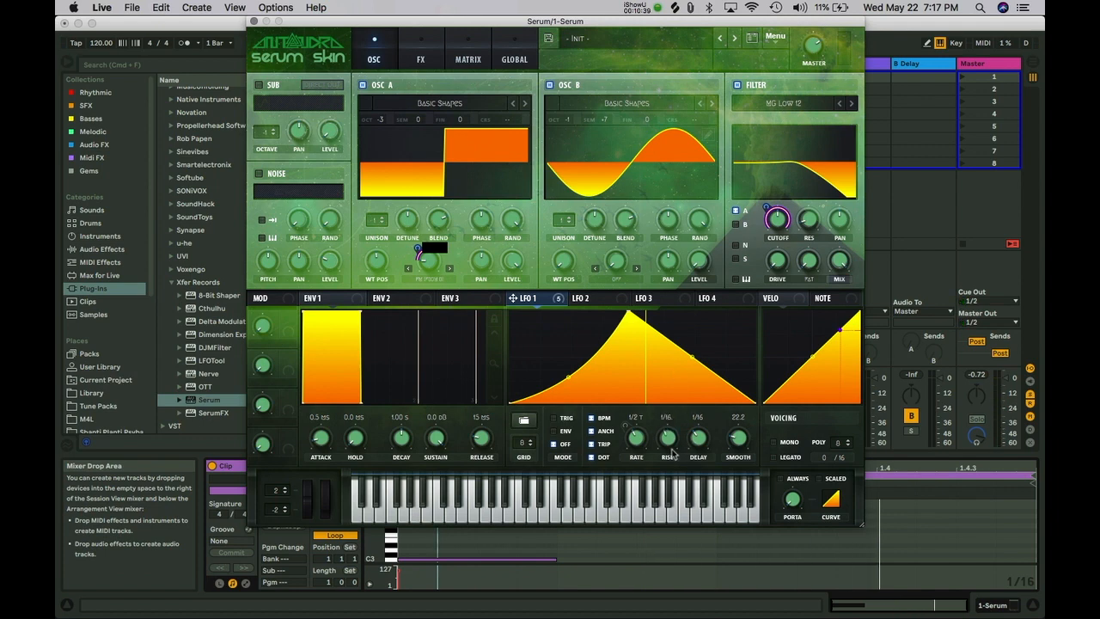
pyautogui.moveTo(673, 449); pyautogui.dragTo(674, 449)
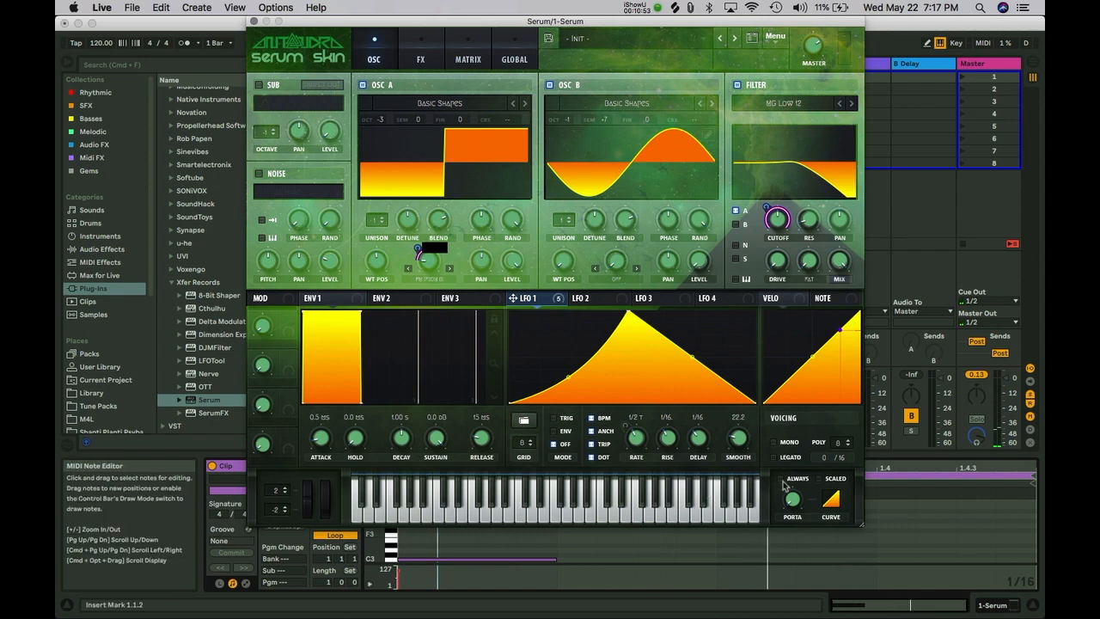
# Set portamento to always active and enable mono and legato voicing.
pyautogui.moveTo(796, 506)
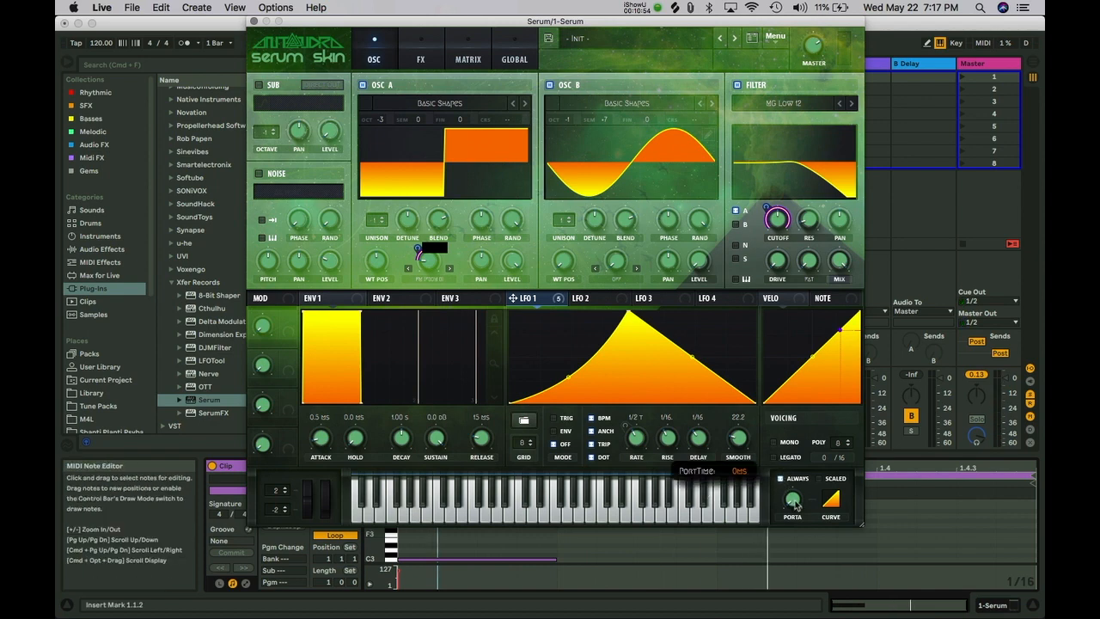
pyautogui.click(775, 443)
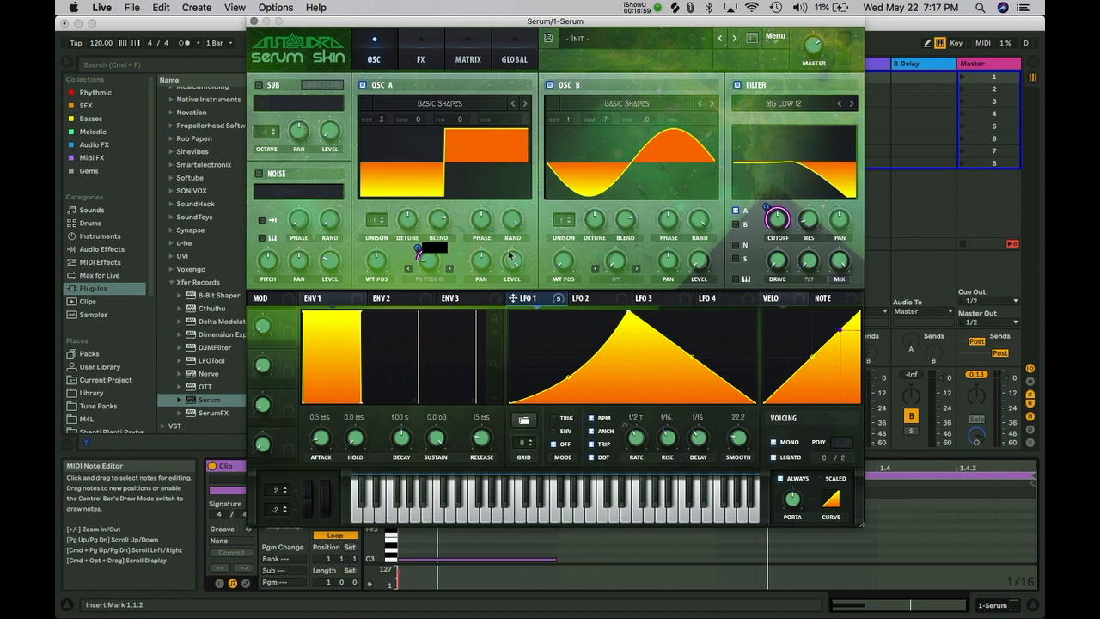
# Duplicate the C3 note along the MIDI clip and transpose the last copy at 1.4.1 down an octave to C2.
pyautogui.click(492, 544)
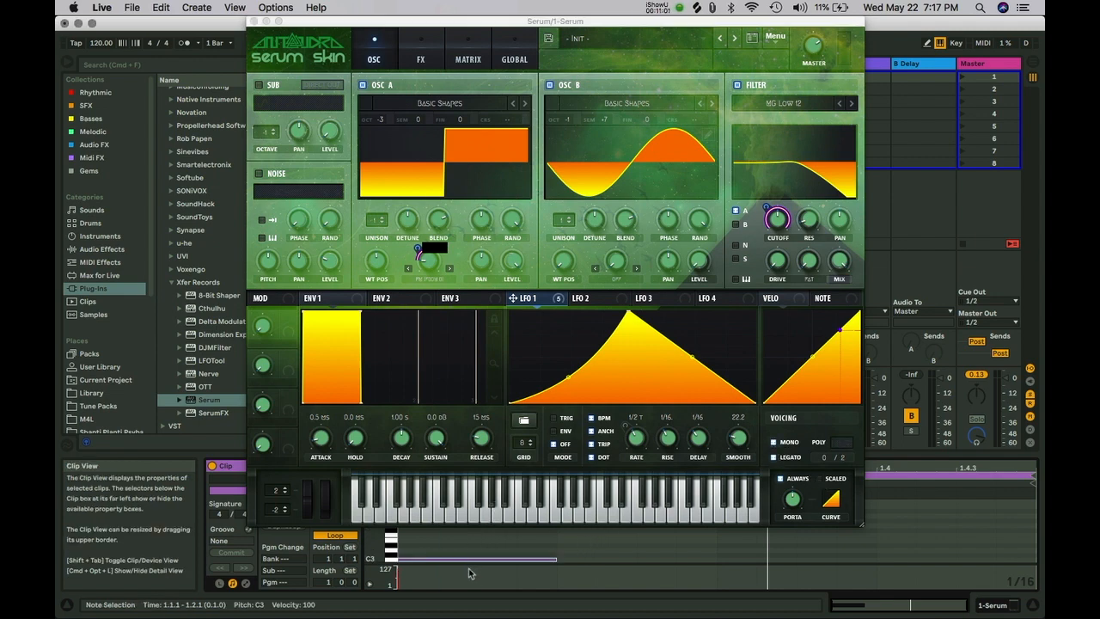
pyautogui.press('super+d')
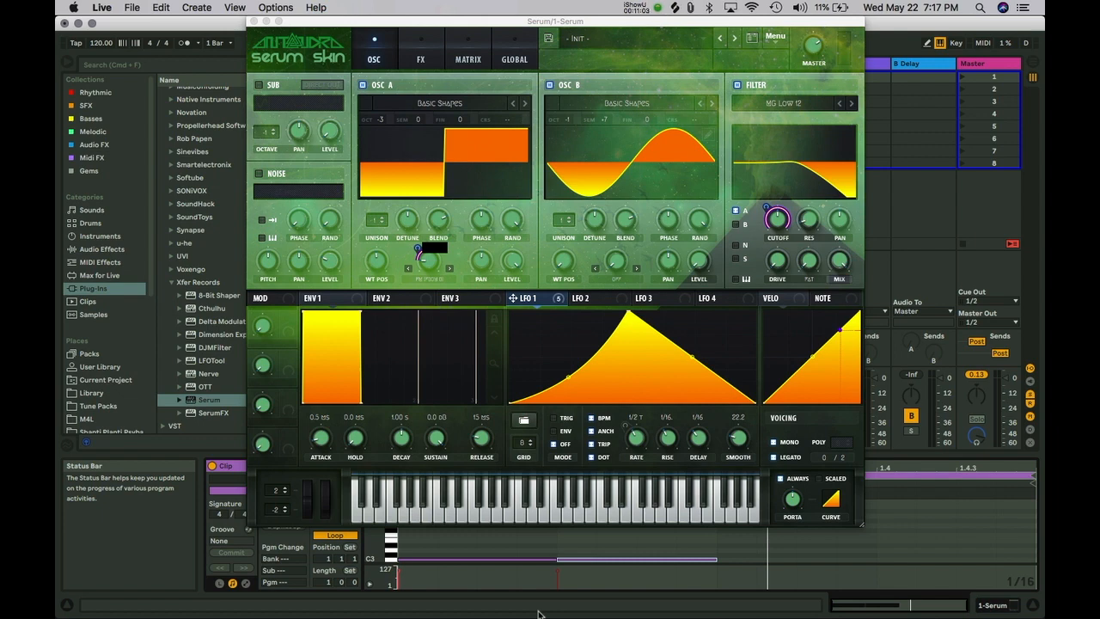
pyautogui.press('super+z')
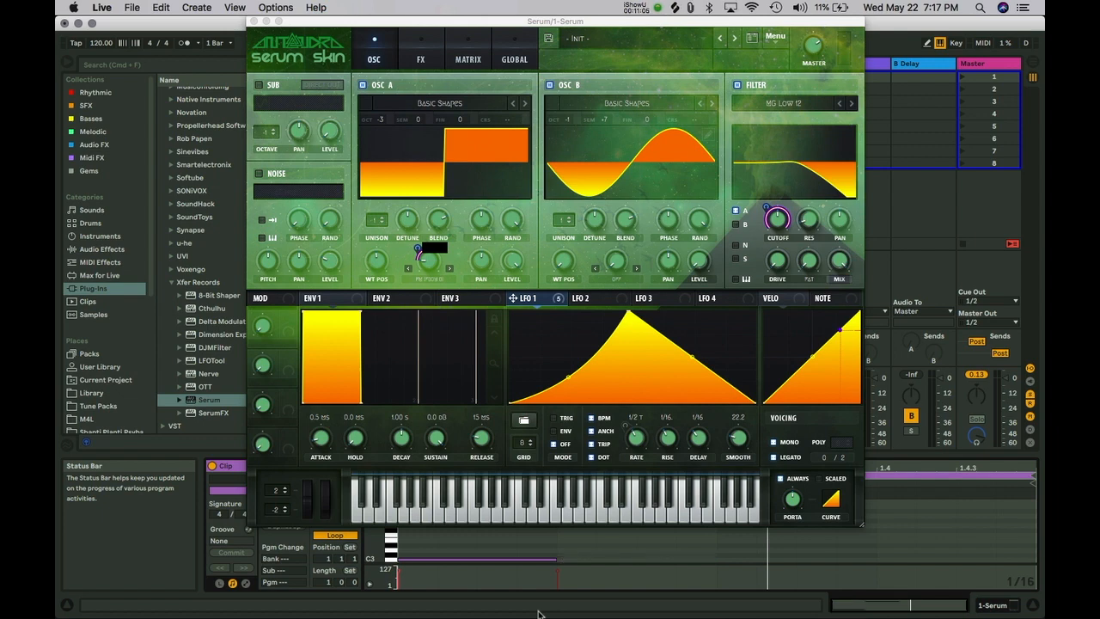
pyautogui.press('super+d')
pyautogui.press('super+d')
pyautogui.hotkey('shift', 'Down')
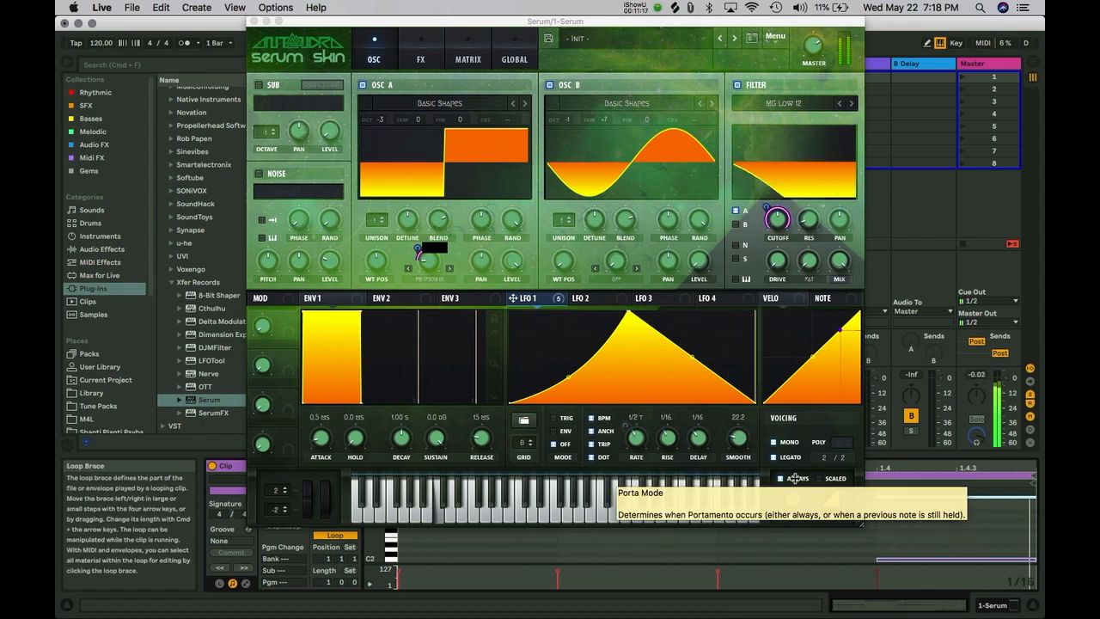
pyautogui.moveTo(796, 487)
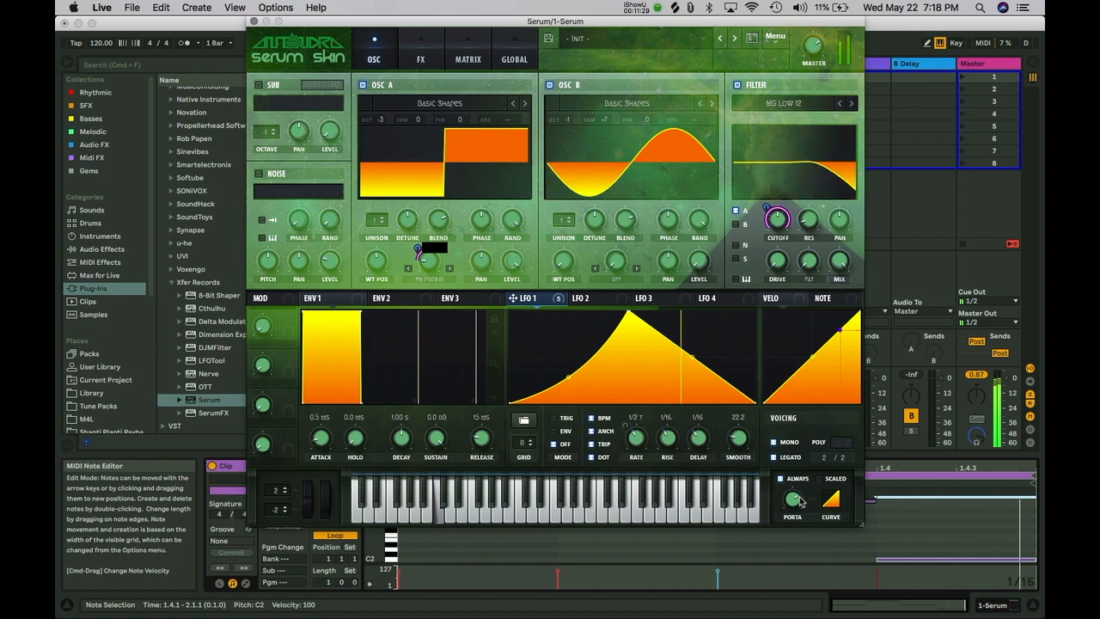
# Close the Serum window and rename the third track, an audio track, as wubs and wobbles.
pyautogui.click(254, 21)
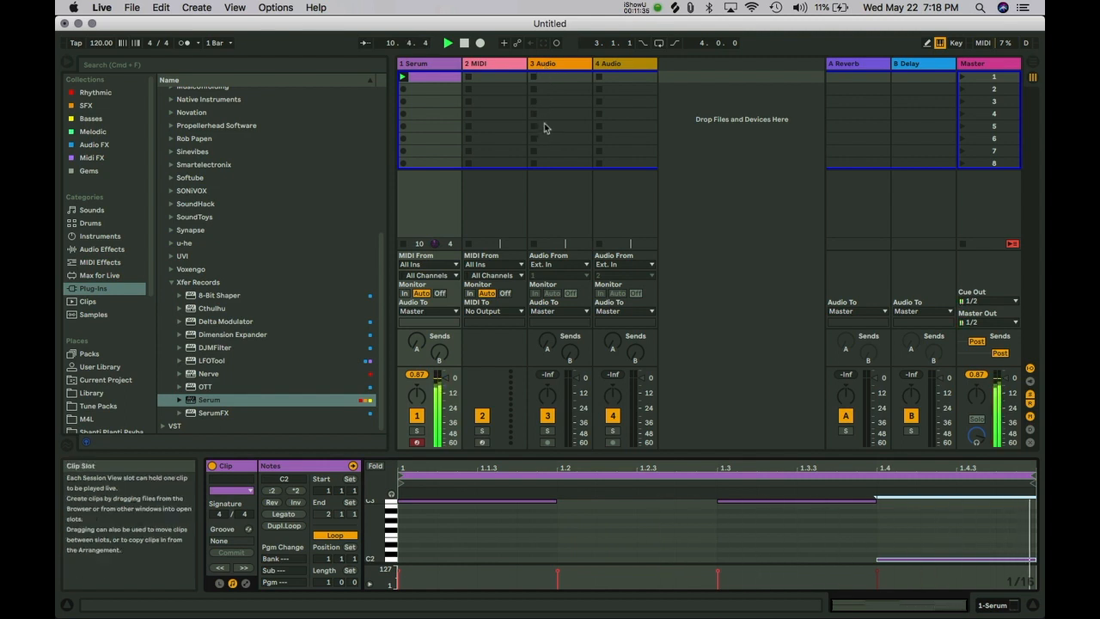
pyautogui.click(583, 100)
pyautogui.press('super+r')
pyautogui.write('wu')
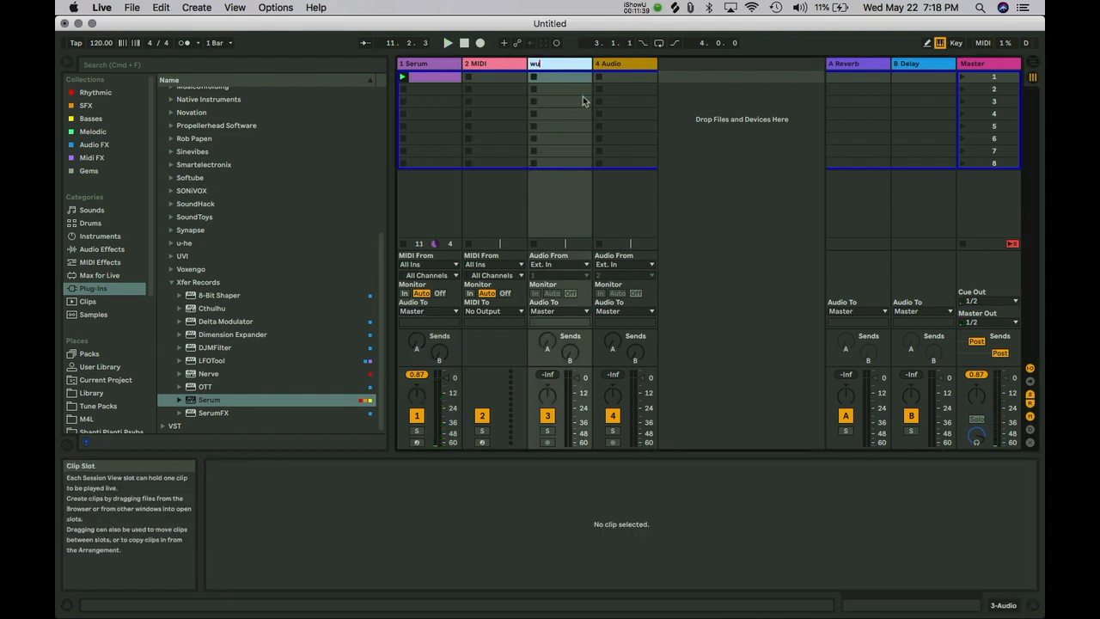
pyautogui.write('bs and wobbles')
pyautogui.press('Return')
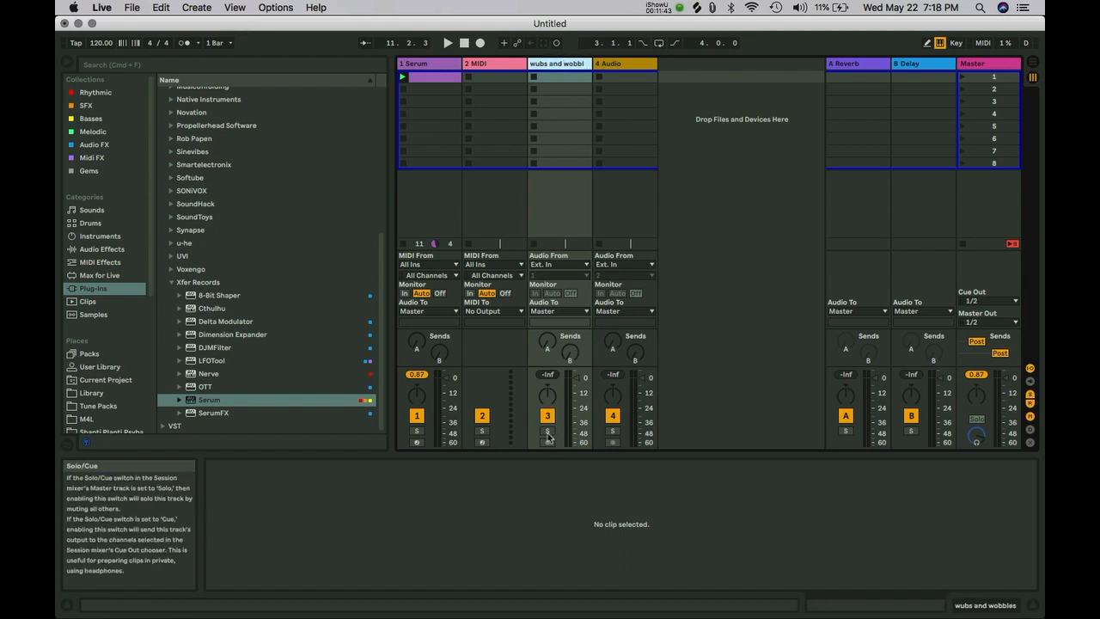
# Set the wubs and wobbles track's audio input to 1-Serum and arm the track for recording.
pyautogui.click(551, 265)
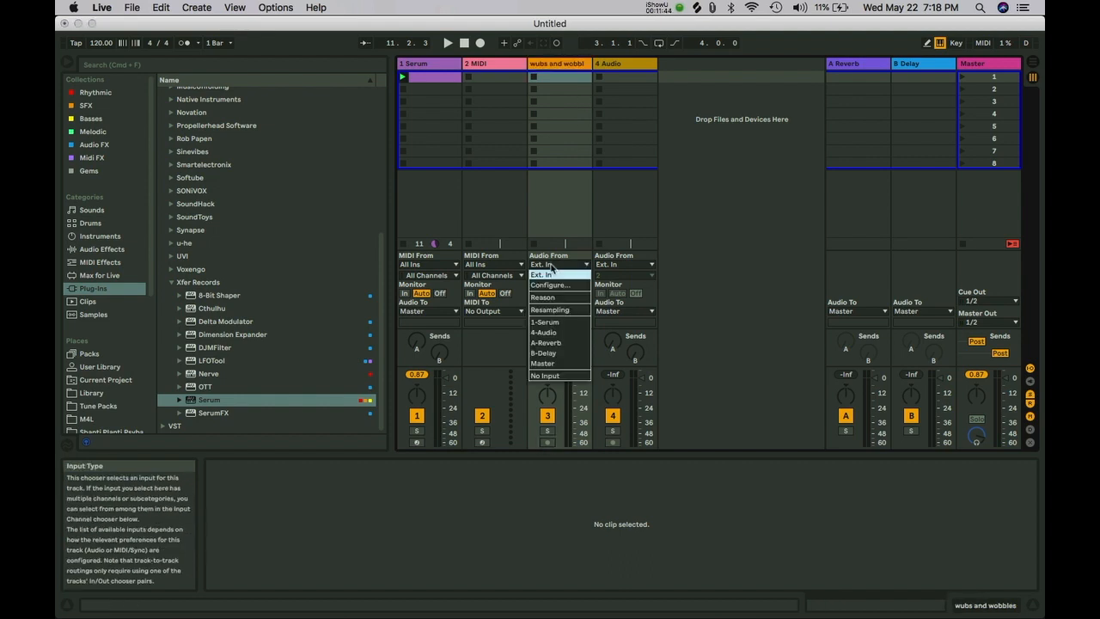
pyautogui.click(551, 321)
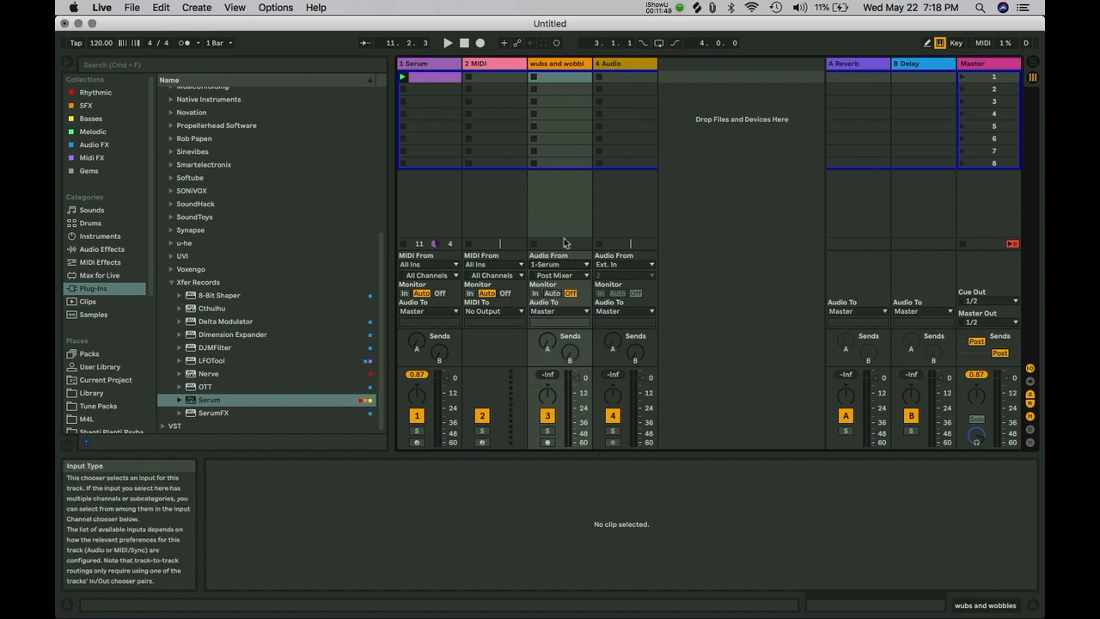
pyautogui.click(547, 441)
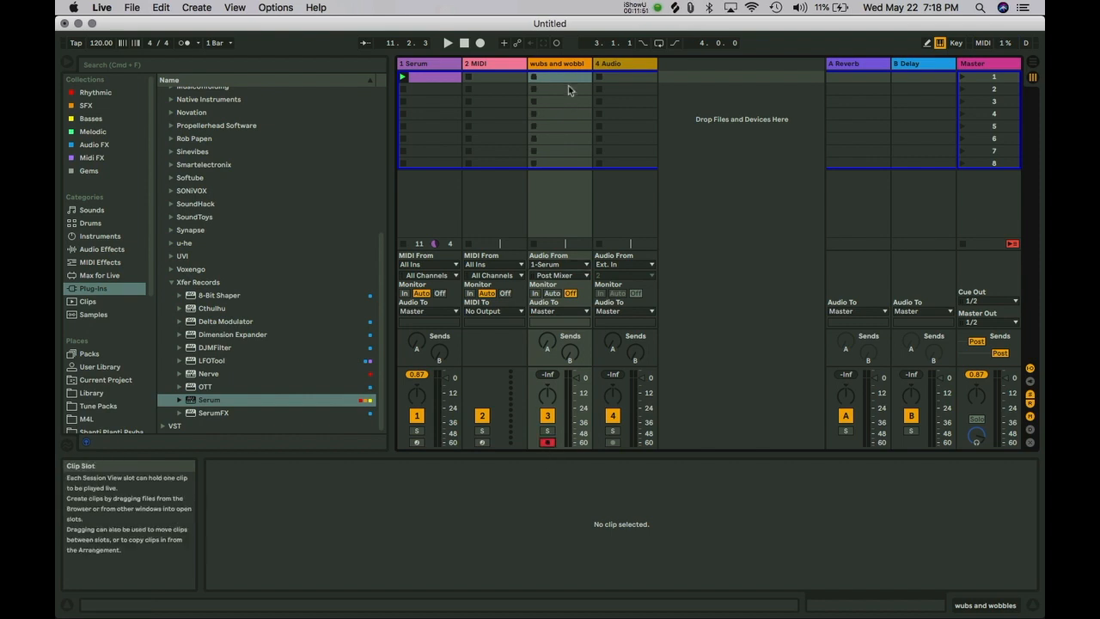
# Record eight bars of the Serum bass into the armed track's first clip slot and play the recording back.
pyautogui.click(534, 78)
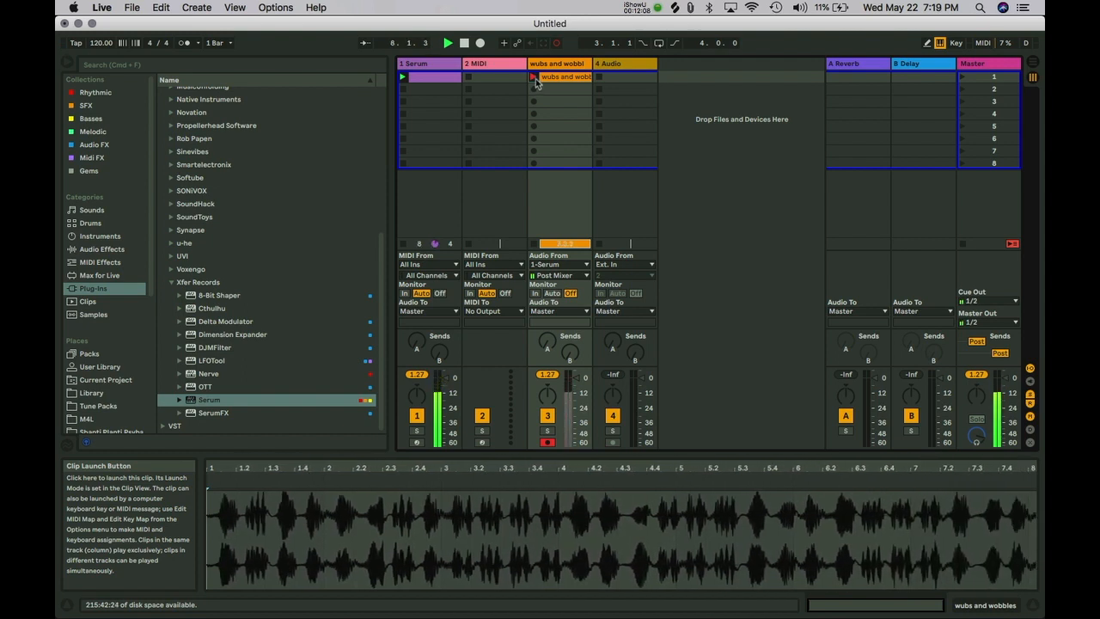
pyautogui.click(534, 77)
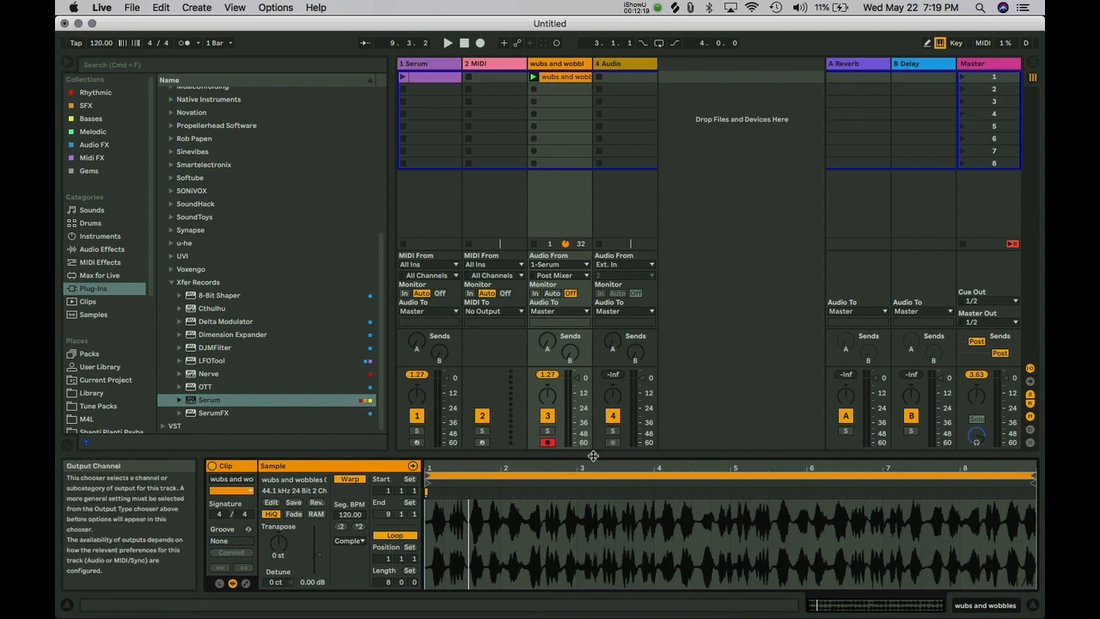
pyautogui.press('space')
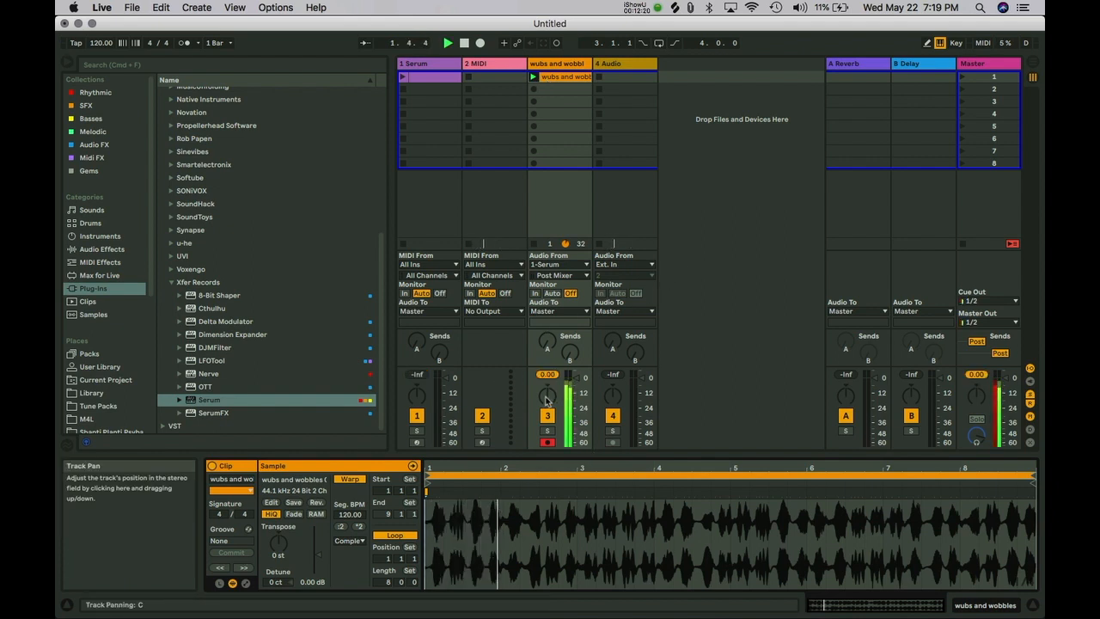
pyautogui.moveTo(473, 468)
pyautogui.mouseDown()
pyautogui.moveTo(473, 533)
pyautogui.moveTo(472, 469)
pyautogui.mouseUp()
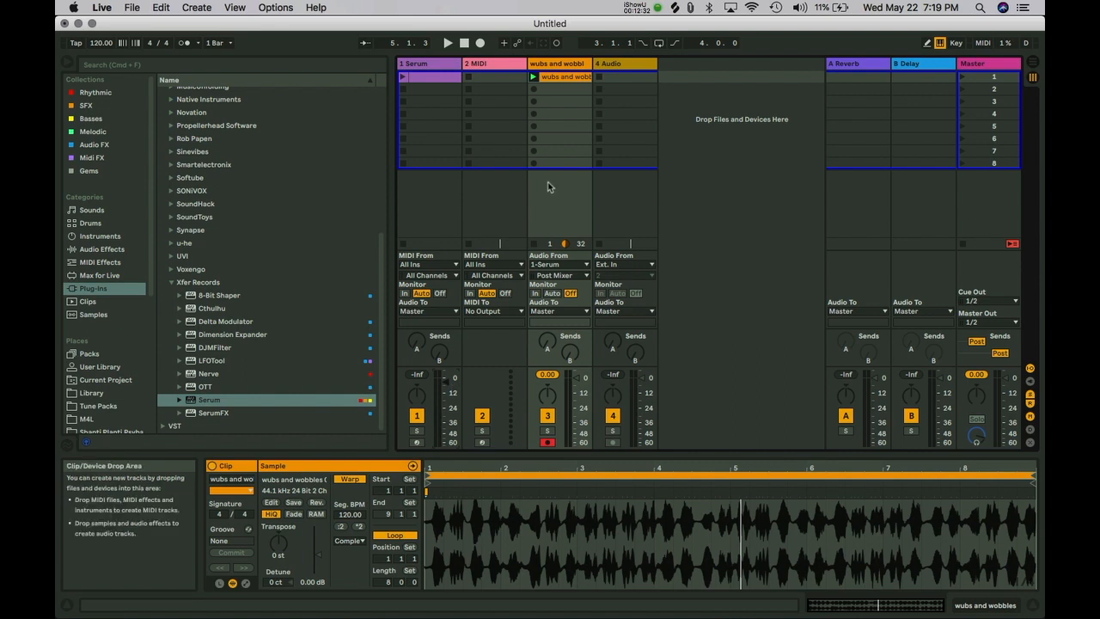
pyautogui.press('space')
pyautogui.press('space')
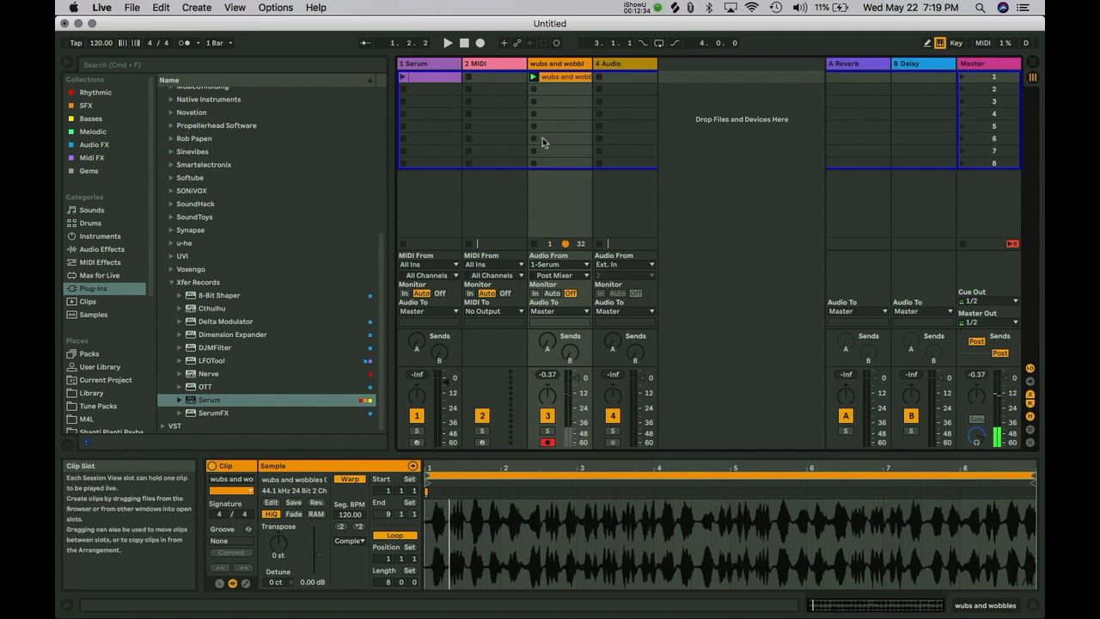
# Stop the recorded clip, relaunch the Serum MIDI clip and record a second take into the audio track's second slot.
pyautogui.click(533, 243)
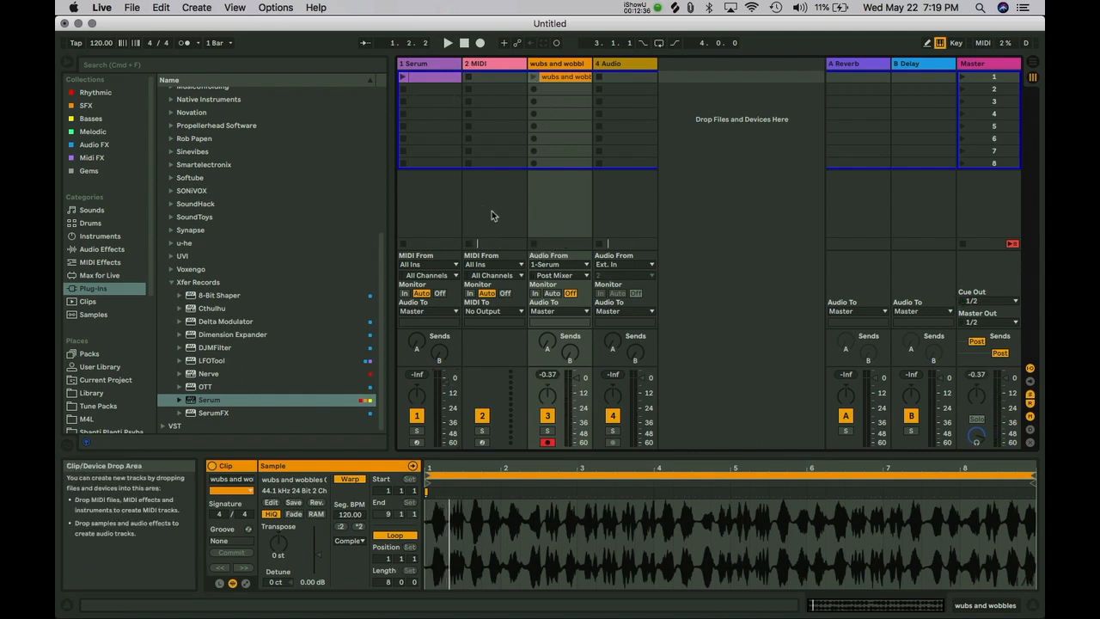
pyautogui.click(403, 78)
pyautogui.click(534, 89)
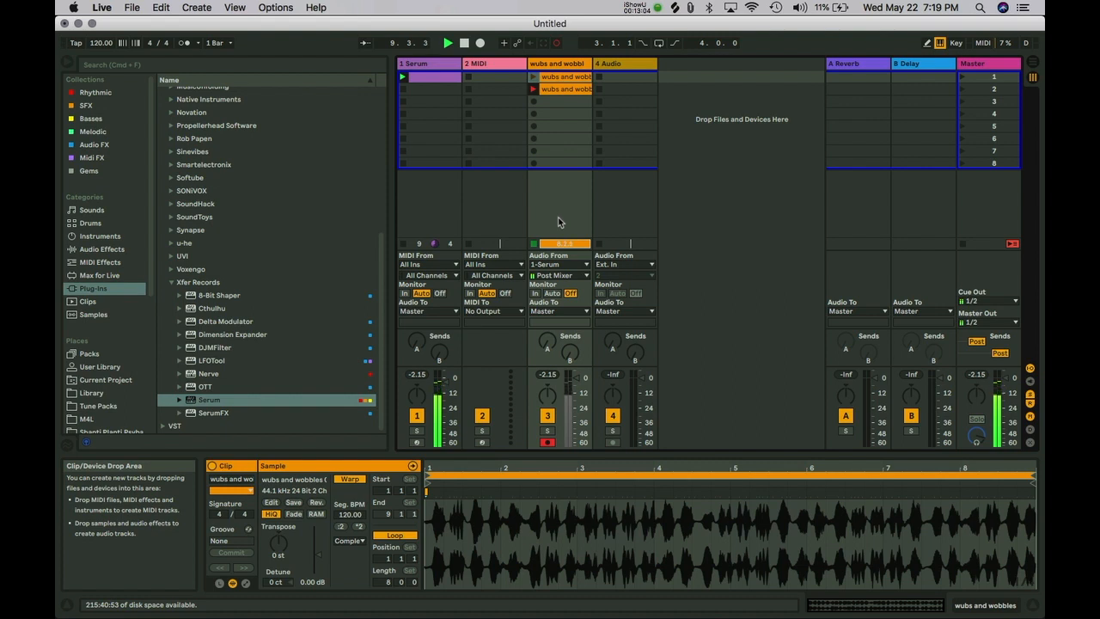
# Shorten the second recording's loop to 8 bars, crop the sample to it and play the cropped clip.
pyautogui.click(553, 90)
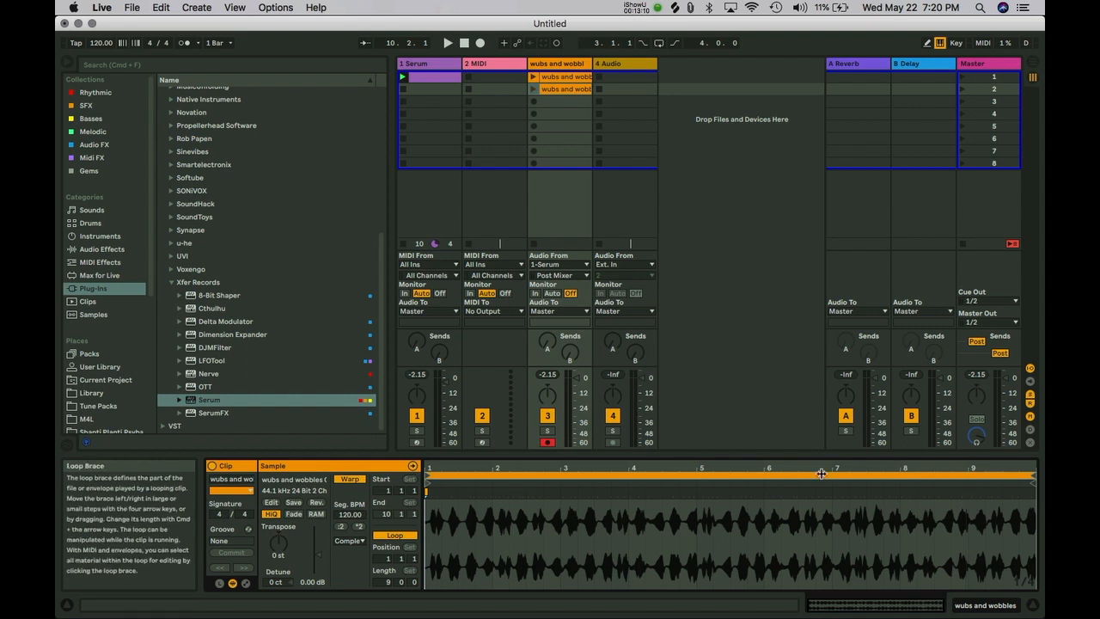
pyautogui.moveTo(1035, 477); pyautogui.dragTo(965, 477)
pyautogui.rightClick(937, 524)
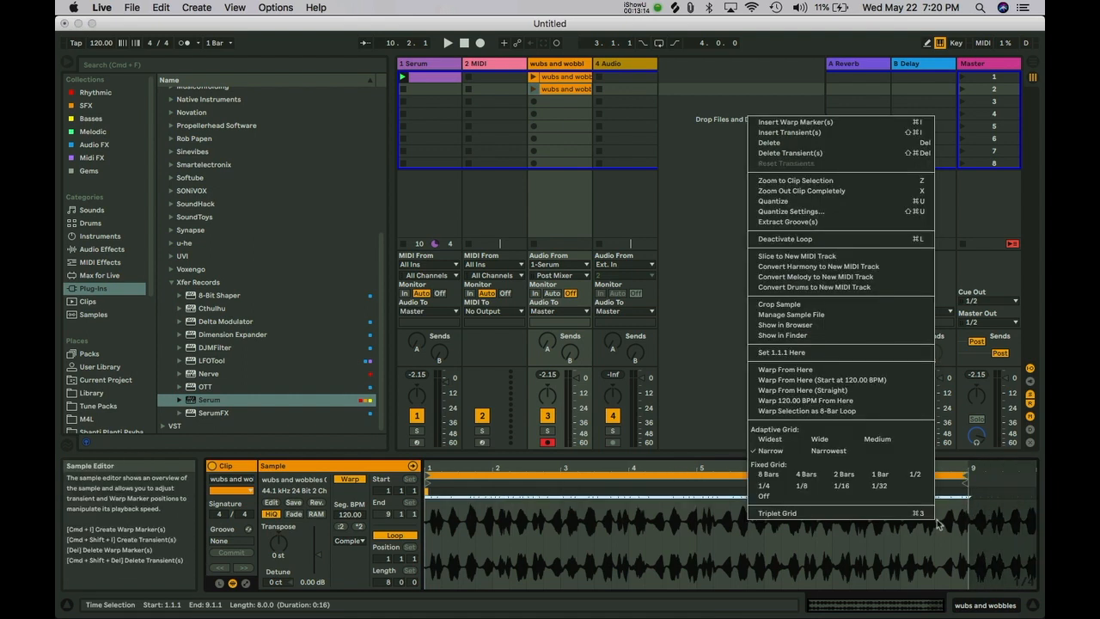
pyautogui.click(779, 305)
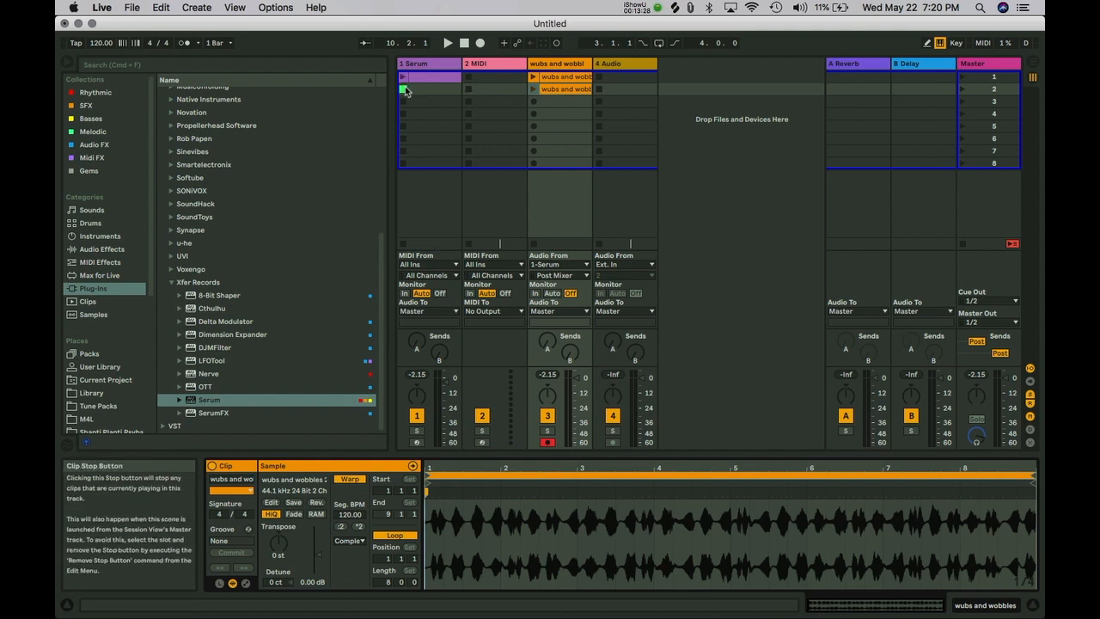
pyautogui.click(533, 89)
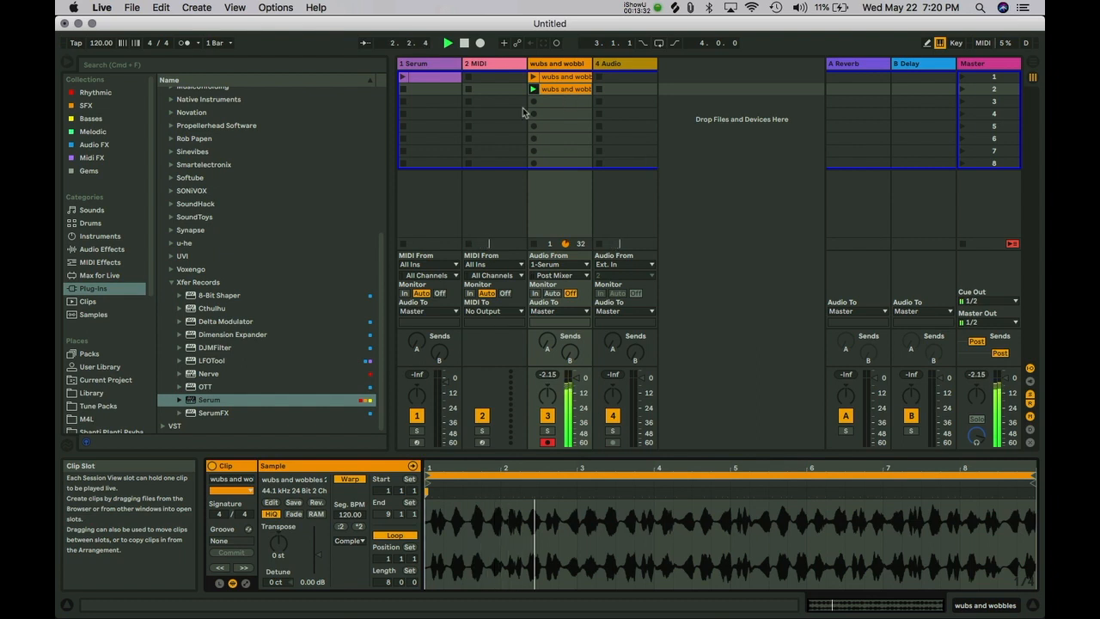
# Search the User Library for "dubstep" and check the contents of the Antandra Samples folder.
pyautogui.click(102, 367)
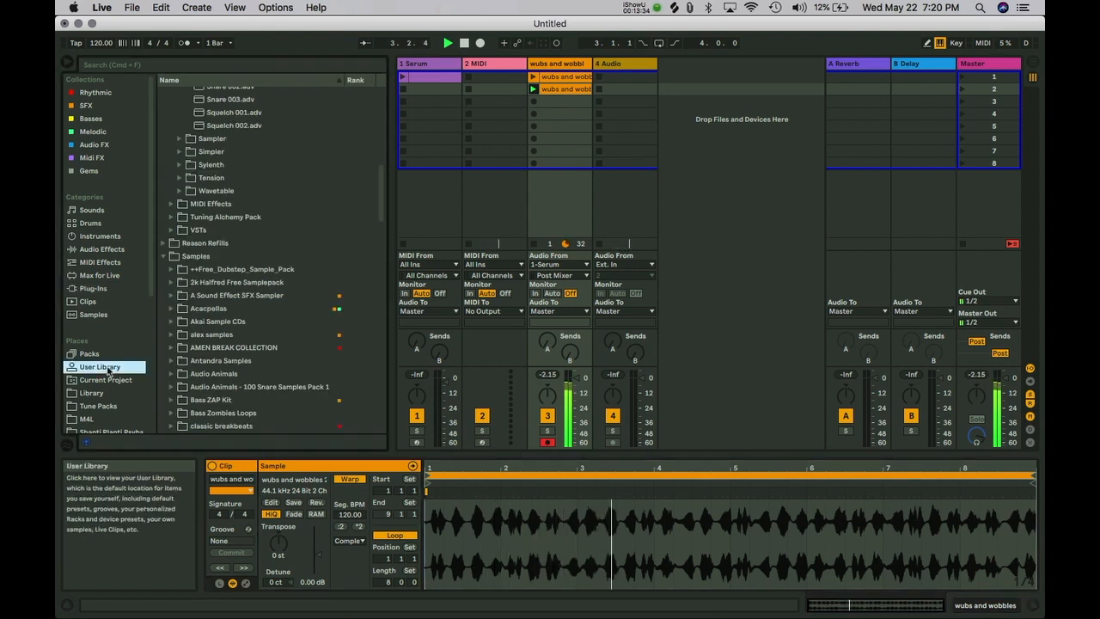
pyautogui.press('super+f')
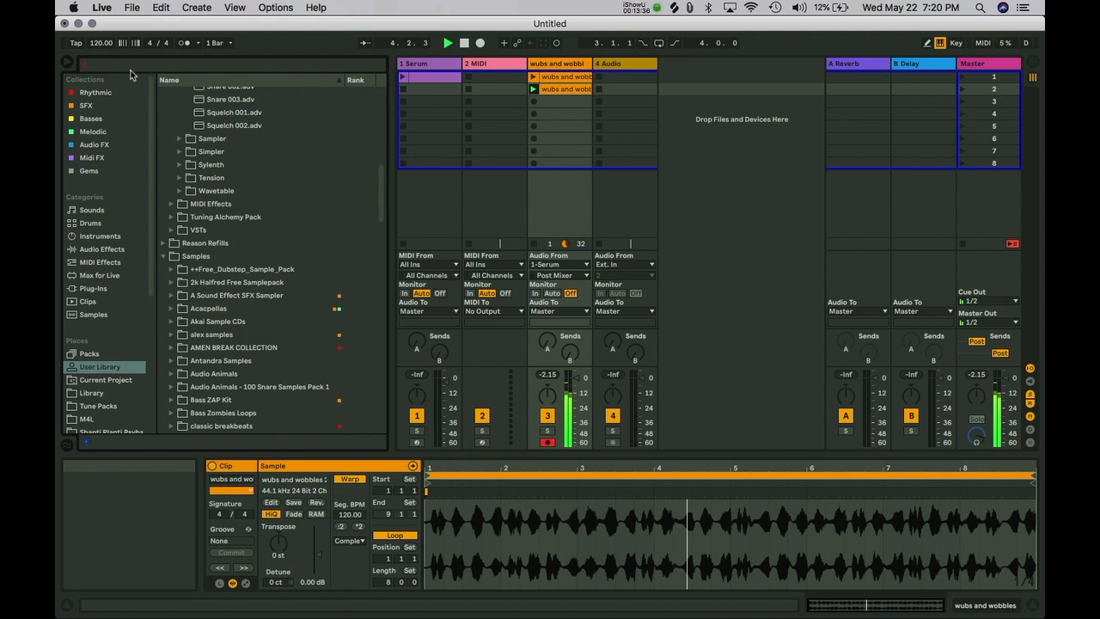
pyautogui.write('dubstep')
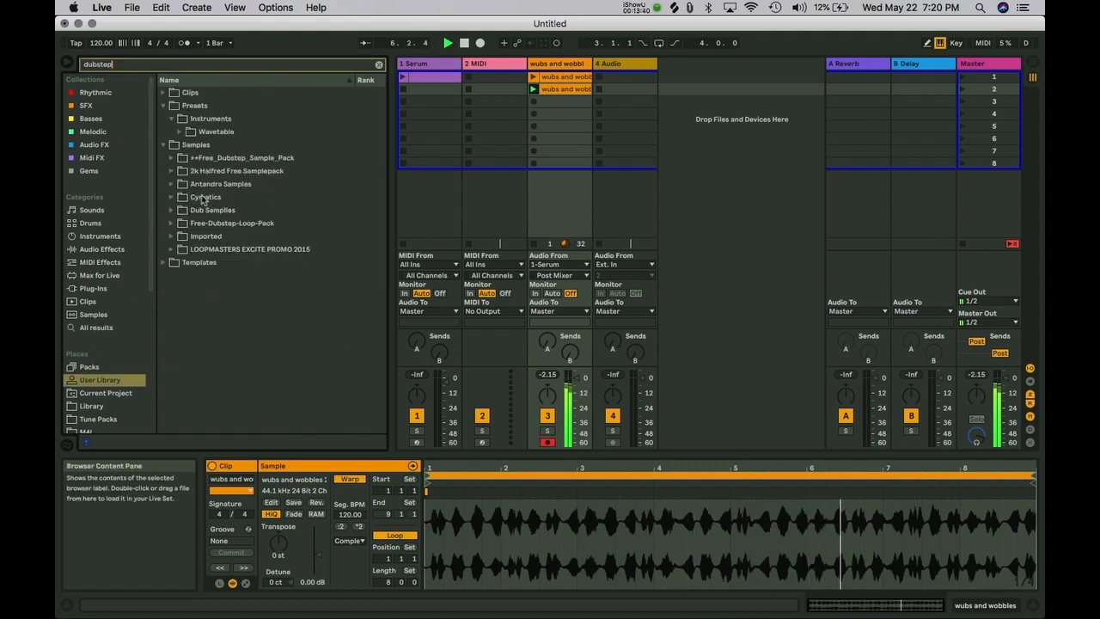
pyautogui.click(171, 184)
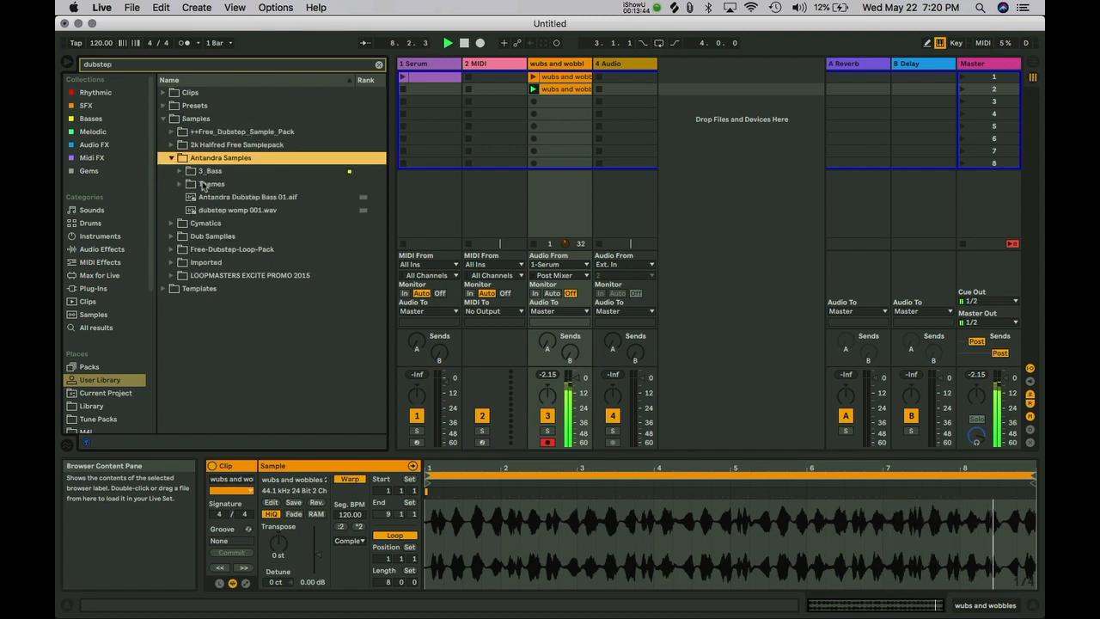
pyautogui.click(171, 160)
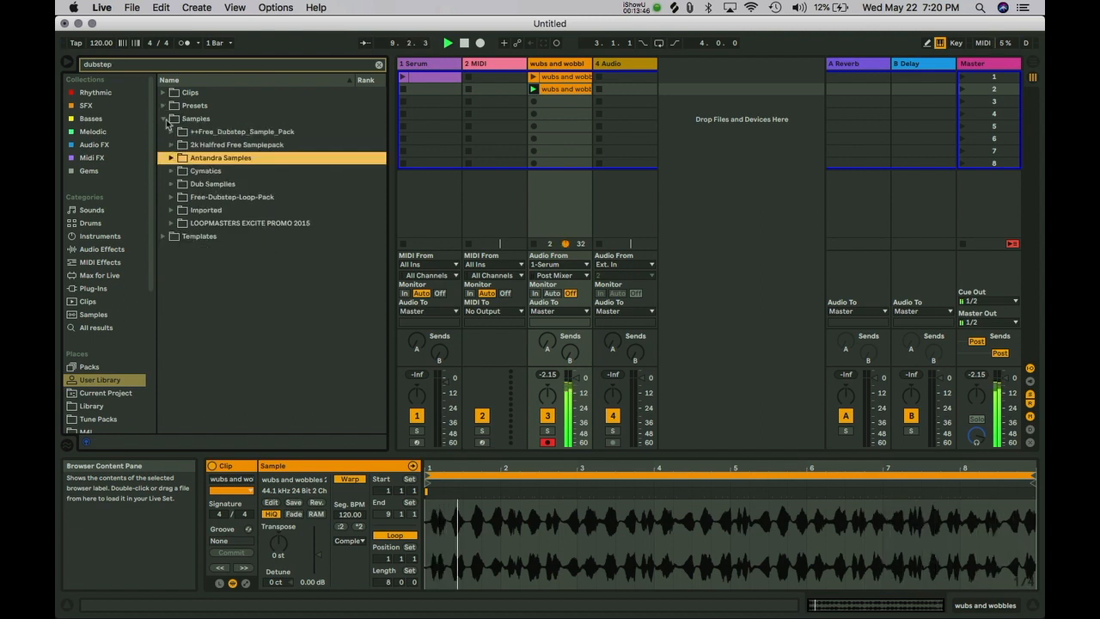
# Load Dubstep Beats.alc from the Antandra Beats clips into the first slot of the empty MIDI track.
pyautogui.click(162, 93)
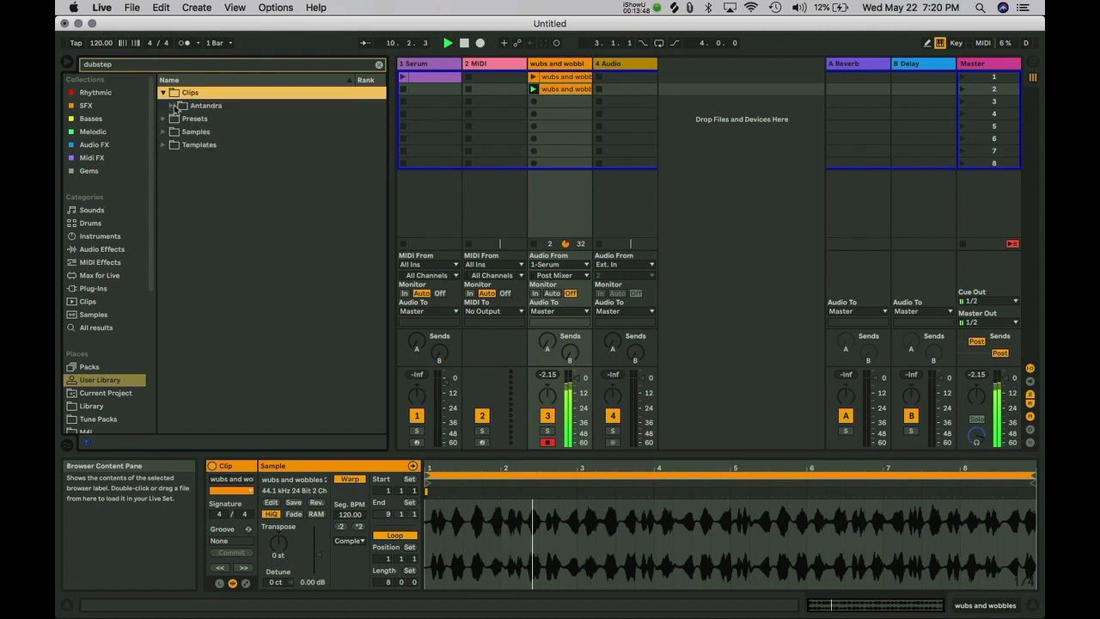
pyautogui.click(171, 105)
pyautogui.click(180, 132)
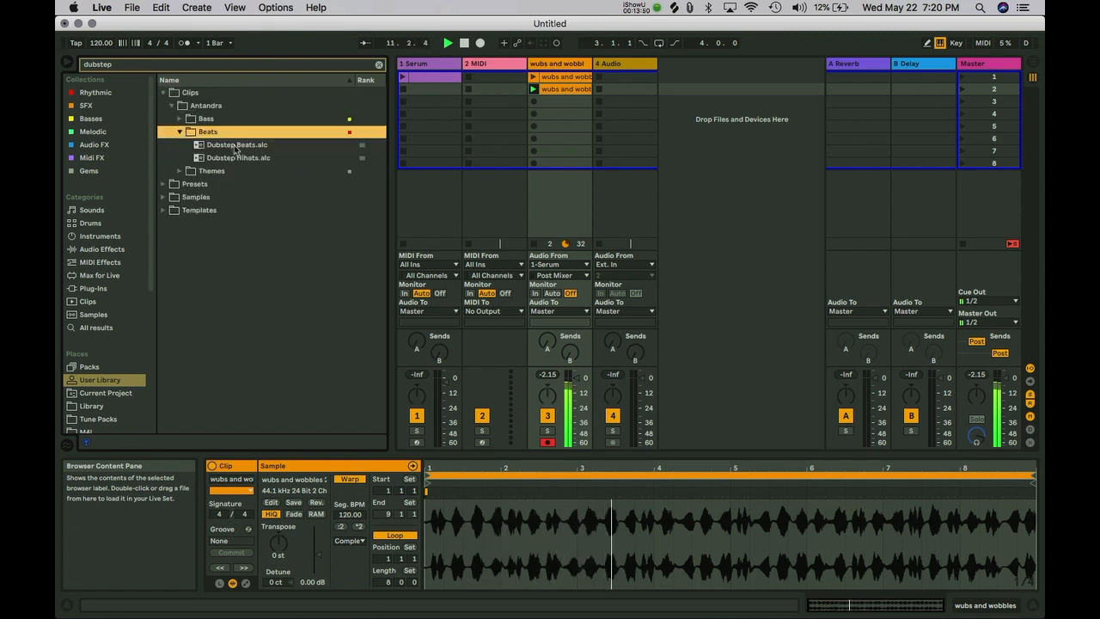
pyautogui.moveTo(225, 145); pyautogui.dragTo(472, 97)
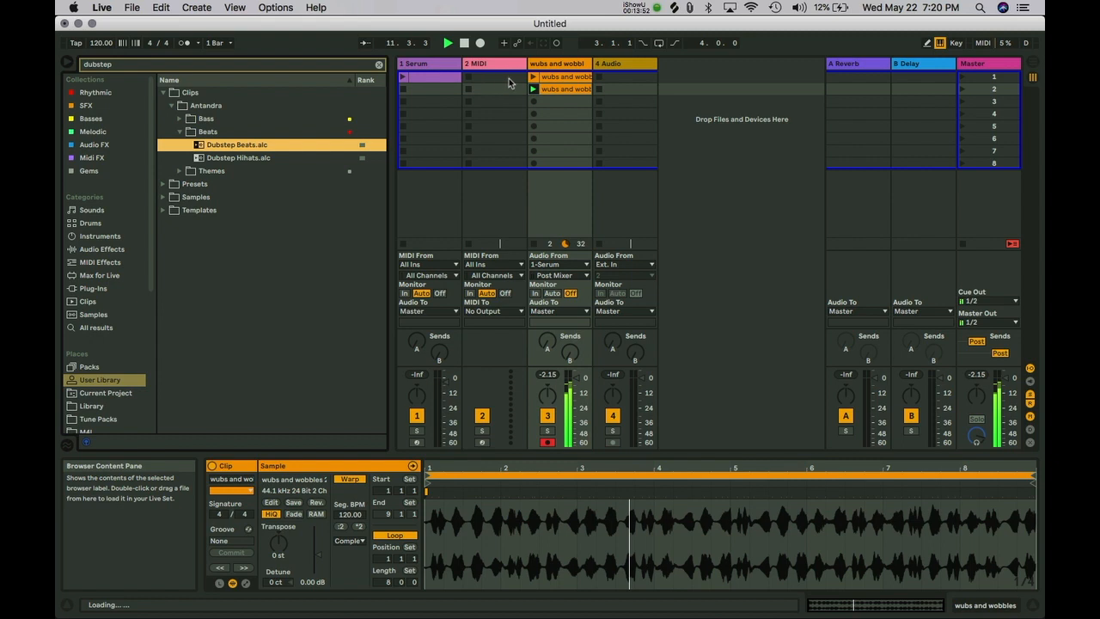
pyautogui.moveTo(498, 82); pyautogui.dragTo(497, 78)
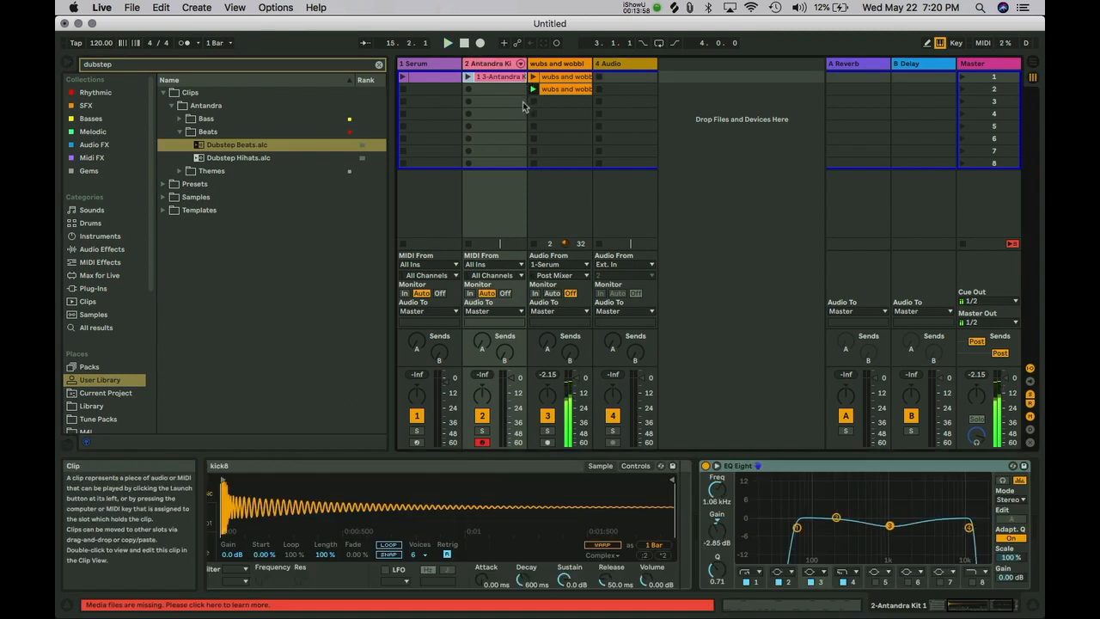
# Launch the drum clip with the wobble recording and stretch its notes to half tempo, giving a 4-bar loop.
pyautogui.click(469, 78)
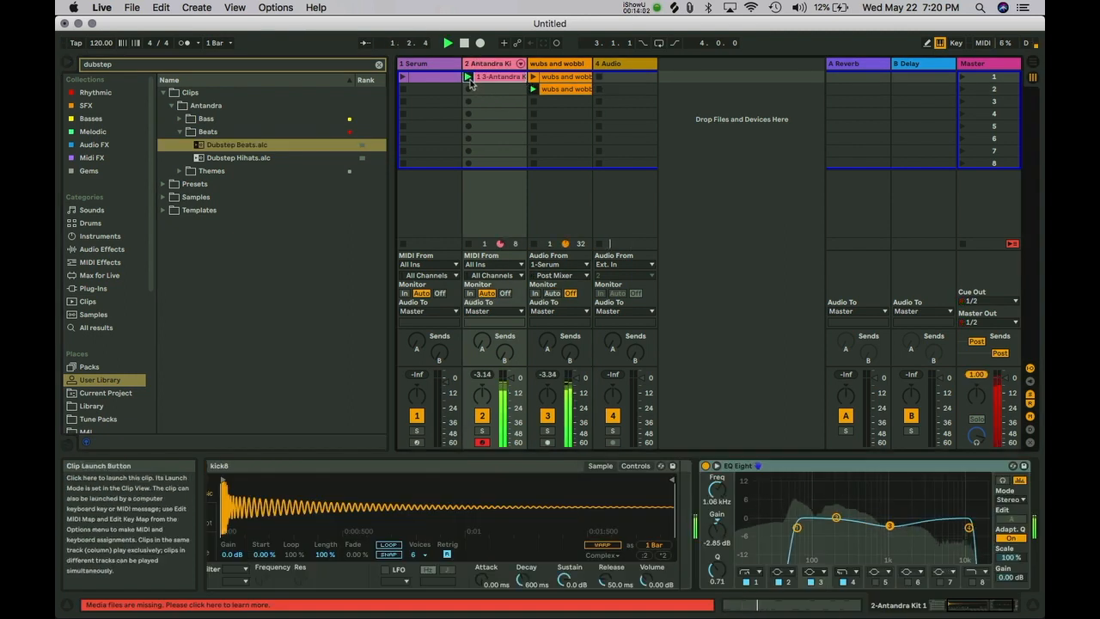
pyautogui.click(494, 79)
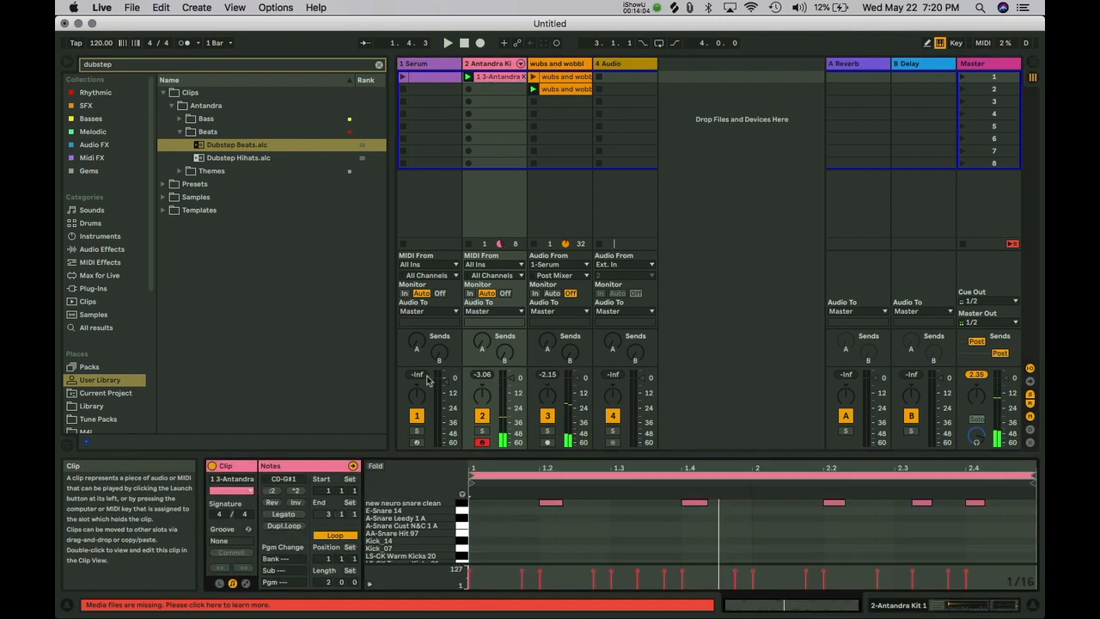
pyautogui.click(274, 491)
pyautogui.click(296, 491)
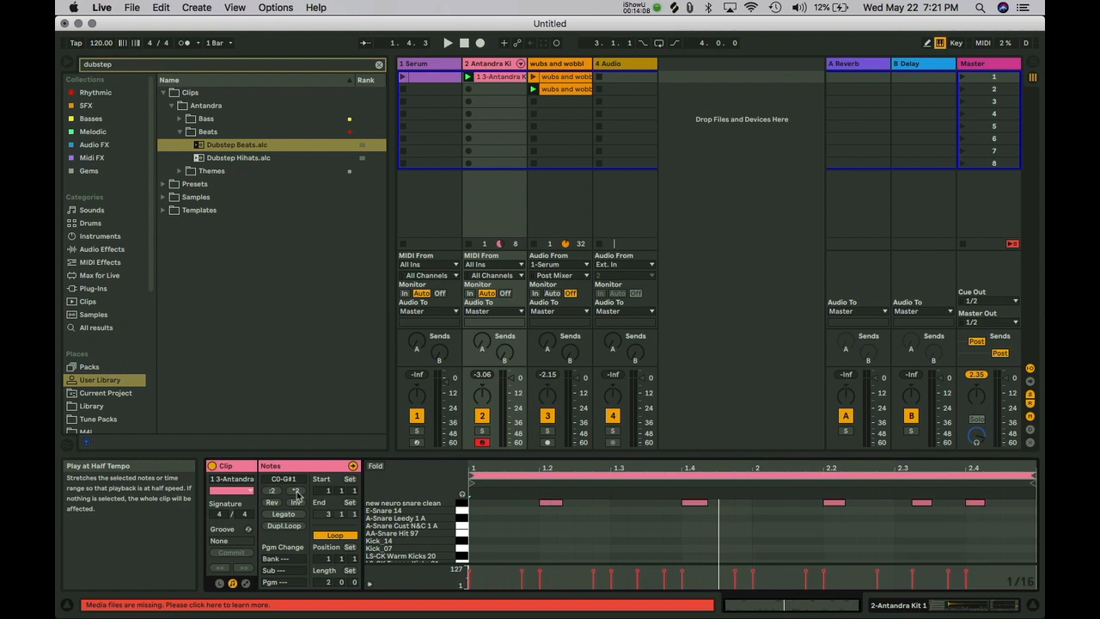
pyautogui.click(296, 492)
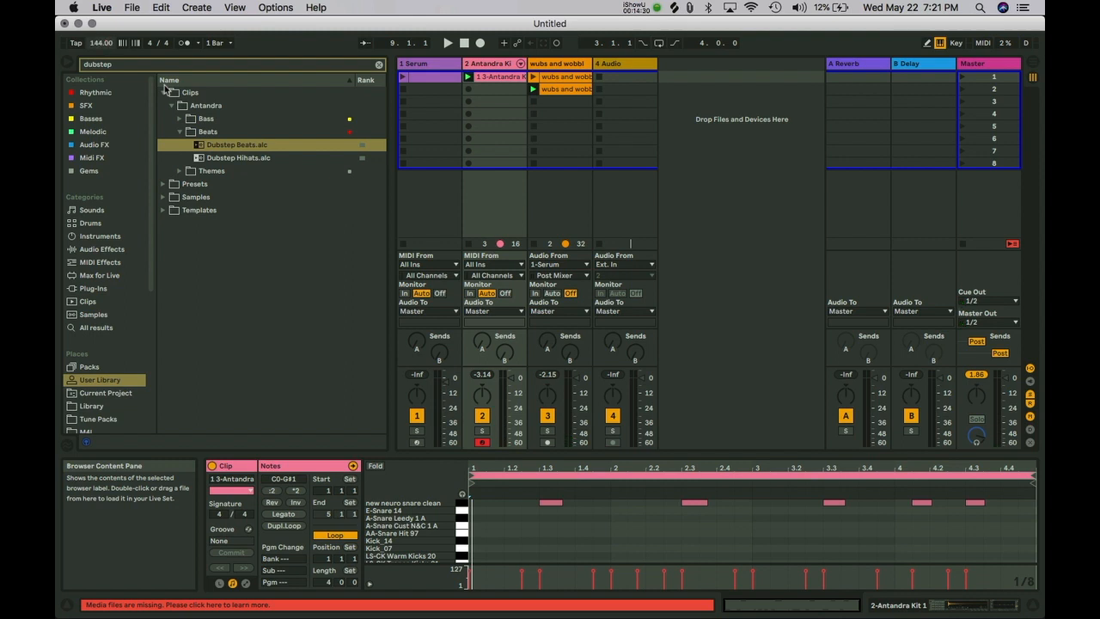
# Play the stretched beat with the wobble clip and enlarge the clip editor to examine the kick and snare pattern.
pyautogui.press('space')
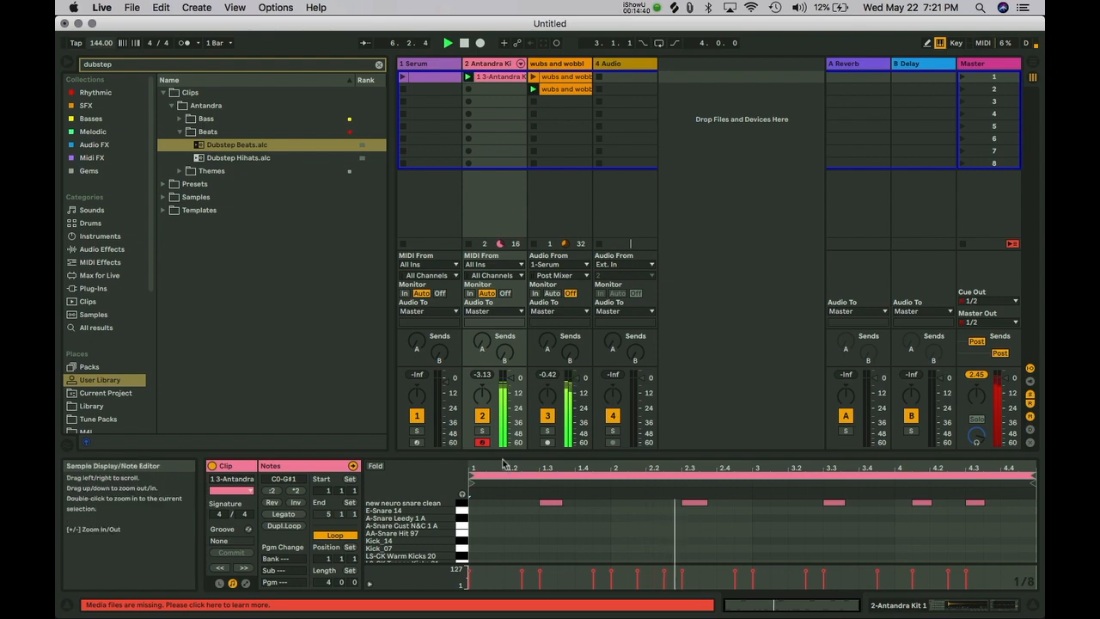
pyautogui.moveTo(500, 455); pyautogui.dragTo(500, 262)
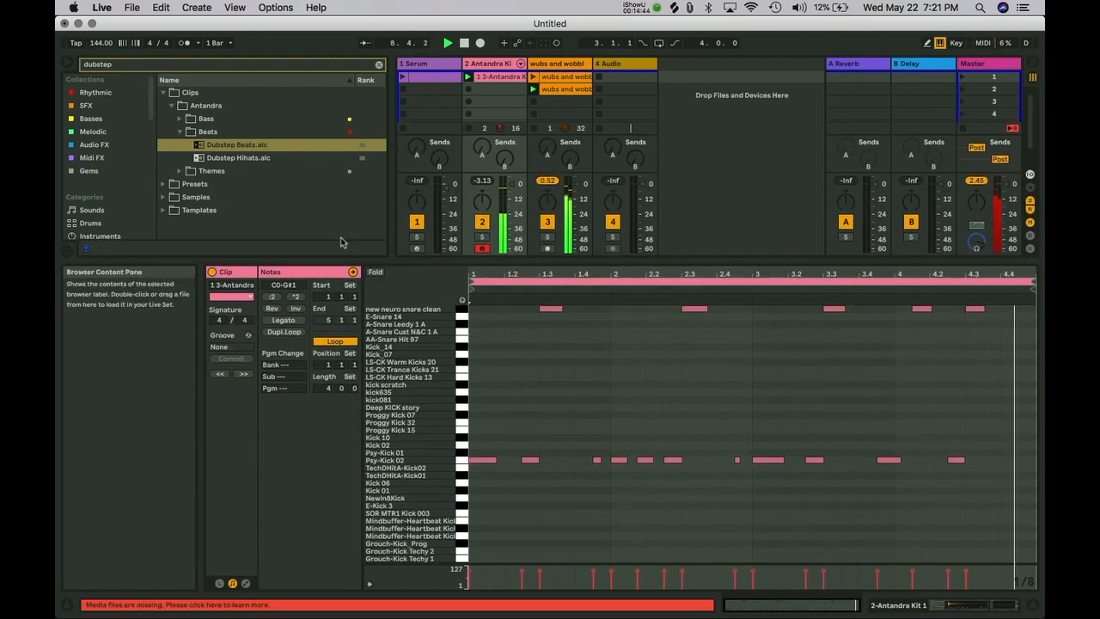
pyautogui.press('space')
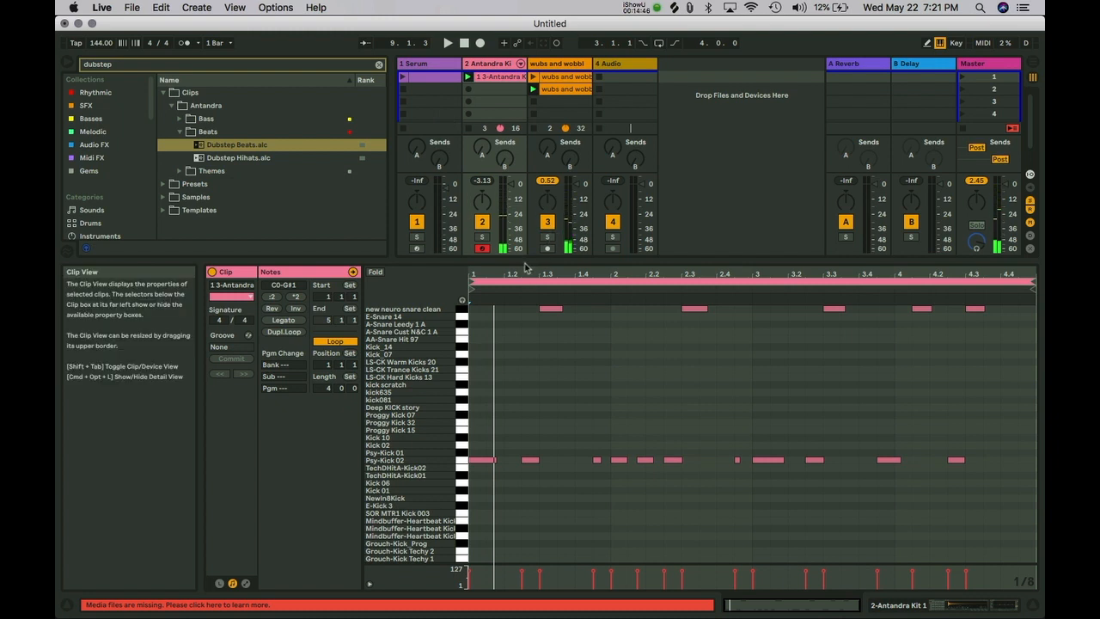